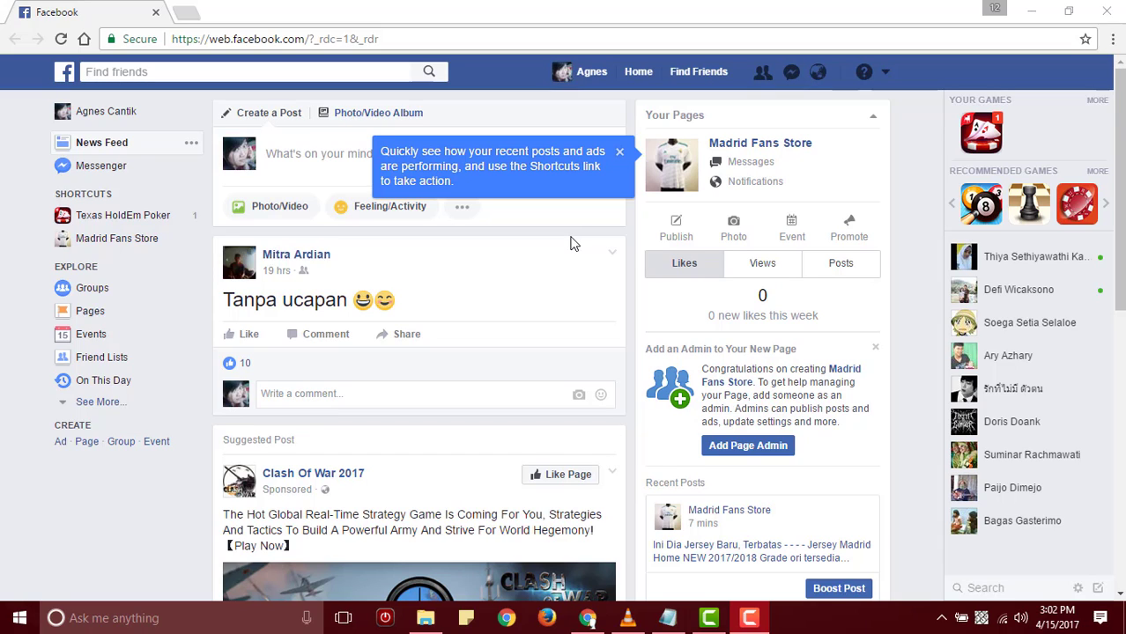
- Start creating a new ad and choose Engagement as the campaign's marketing objective
left_click(887, 76)
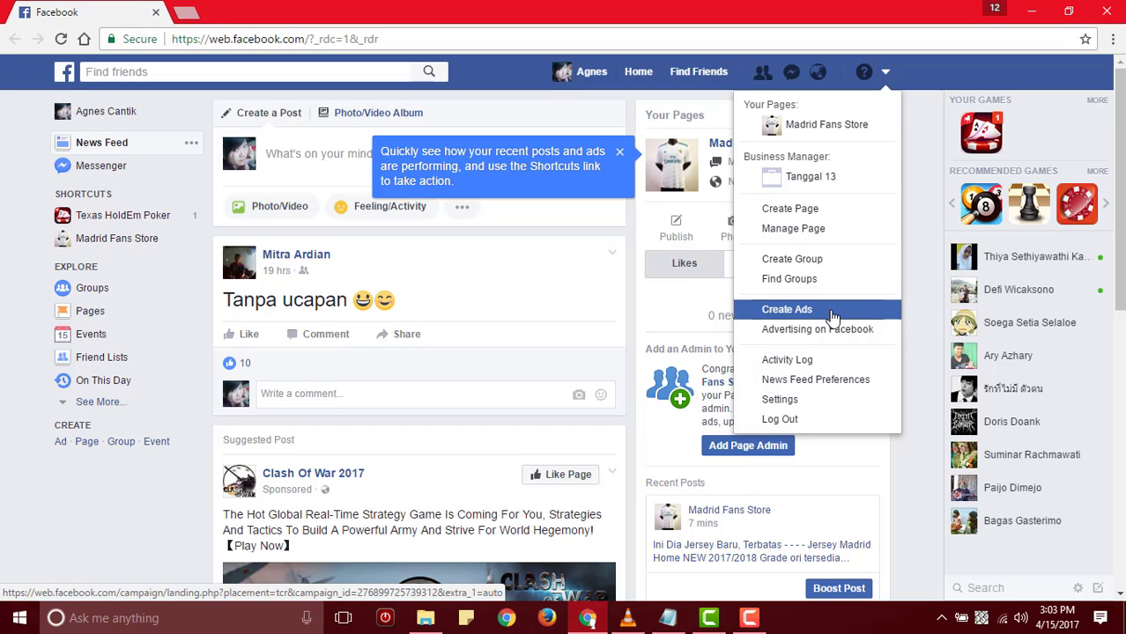
left_click(787, 310)
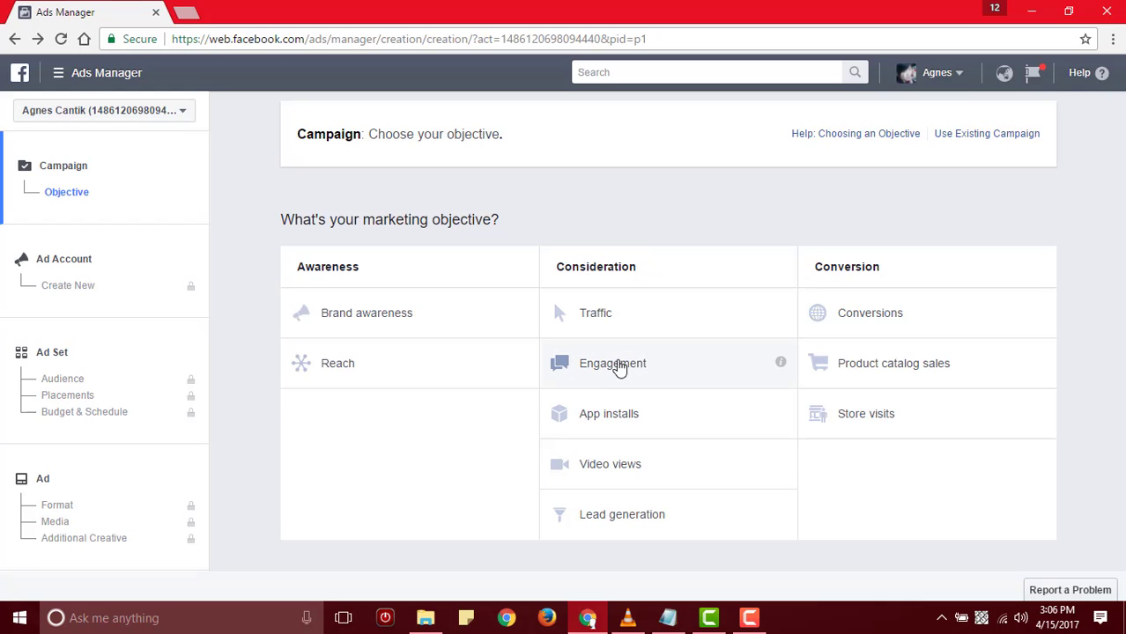
left_click(612, 368)
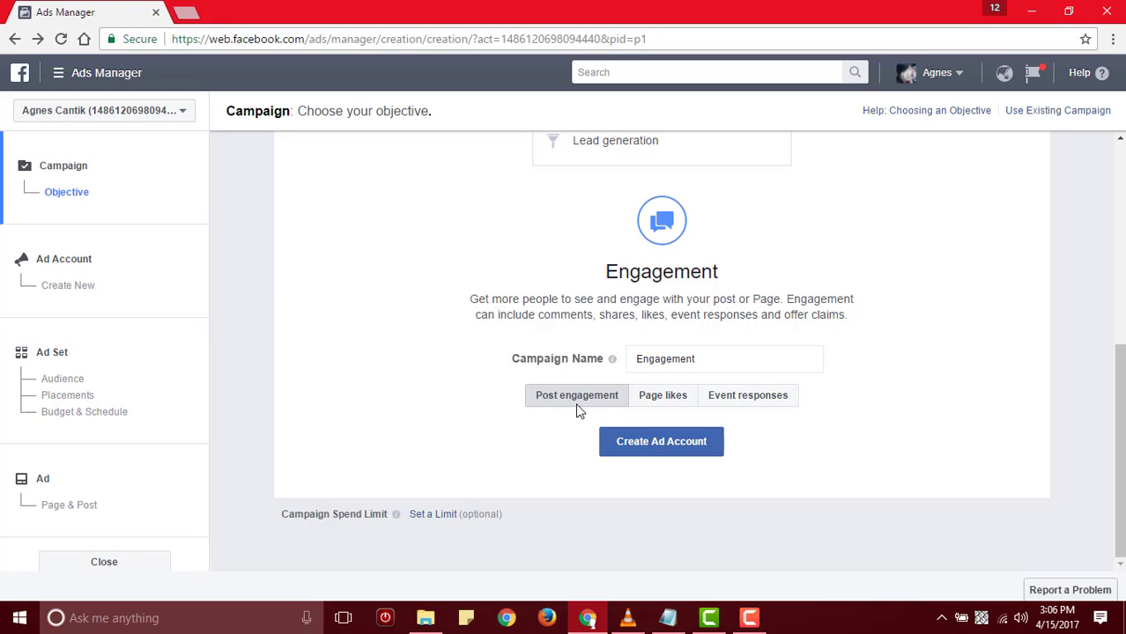
- Name the campaign "Iklan jersey" and proceed to creating the ad account
left_click_drag(722, 356, 504, 355)
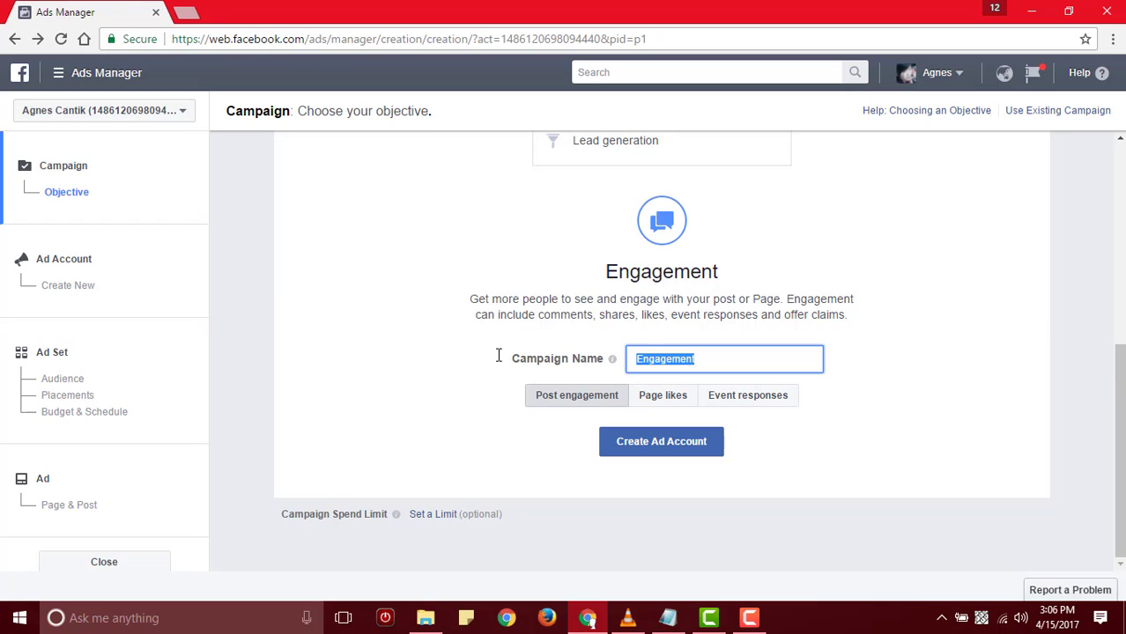
type("Iklan jersey")
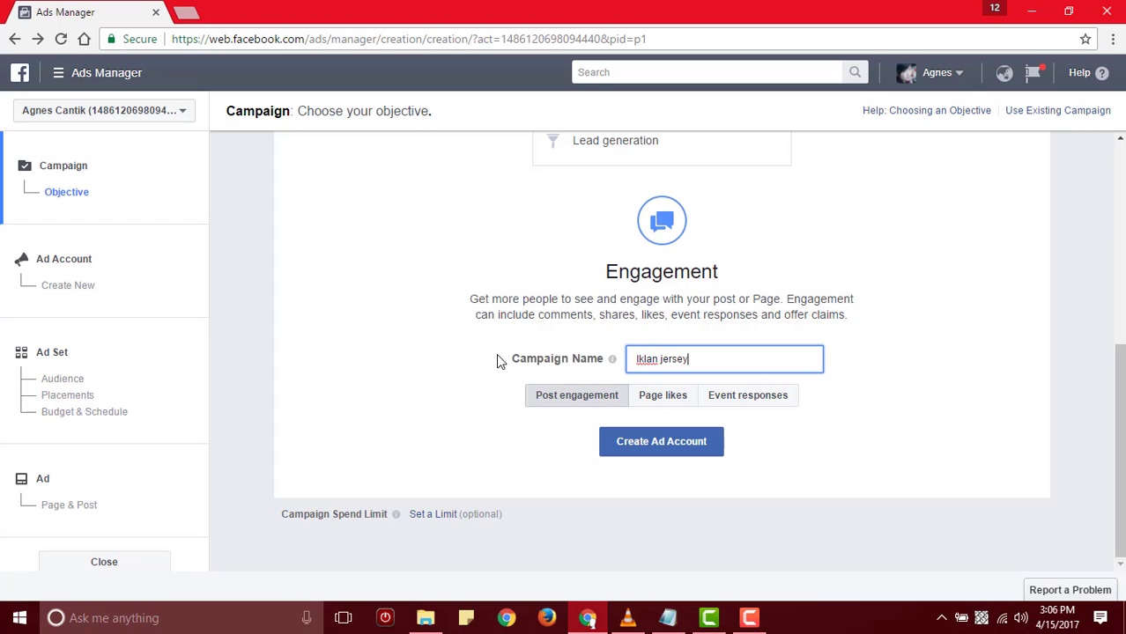
left_click(657, 446)
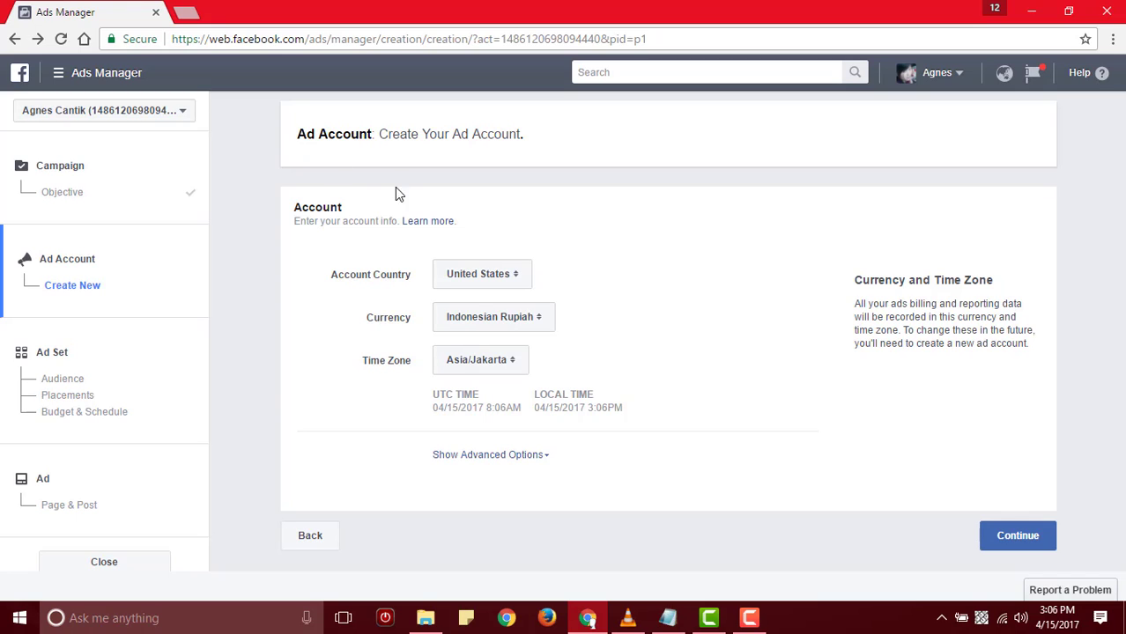
- Set the ad account's country to Indonesia and continue to the ad set settings
left_click(479, 284)
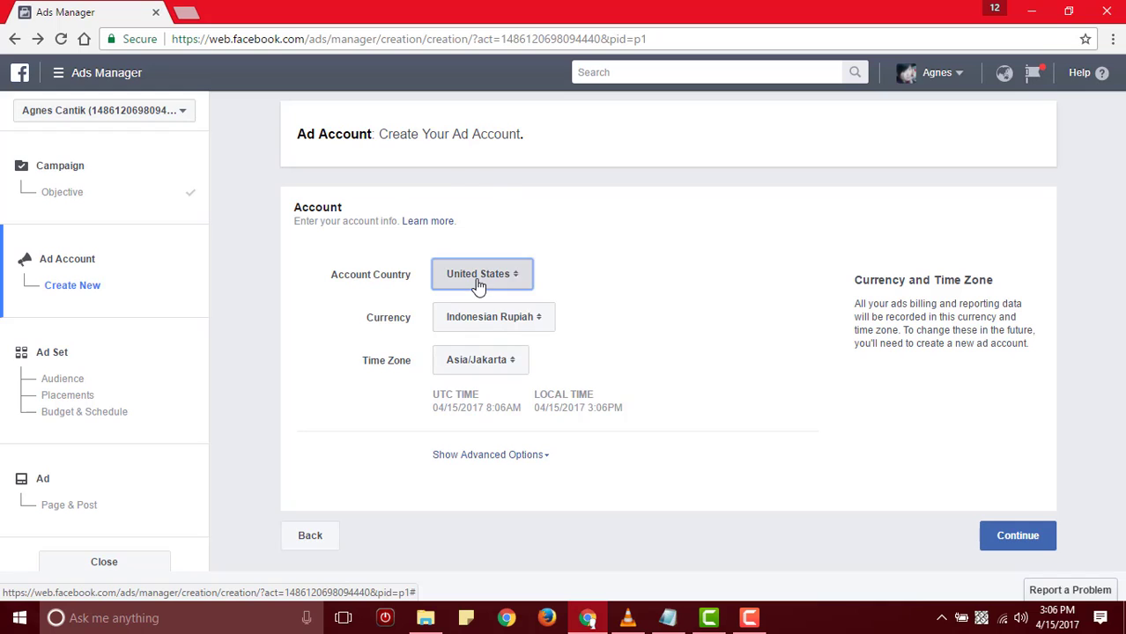
key("i")
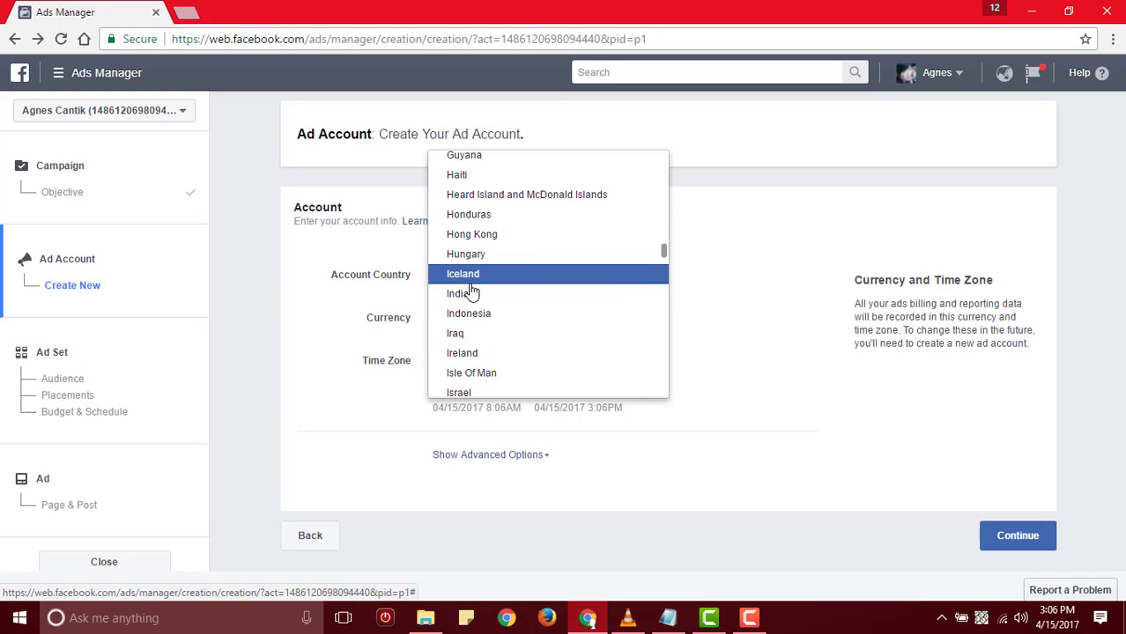
left_click(483, 313)
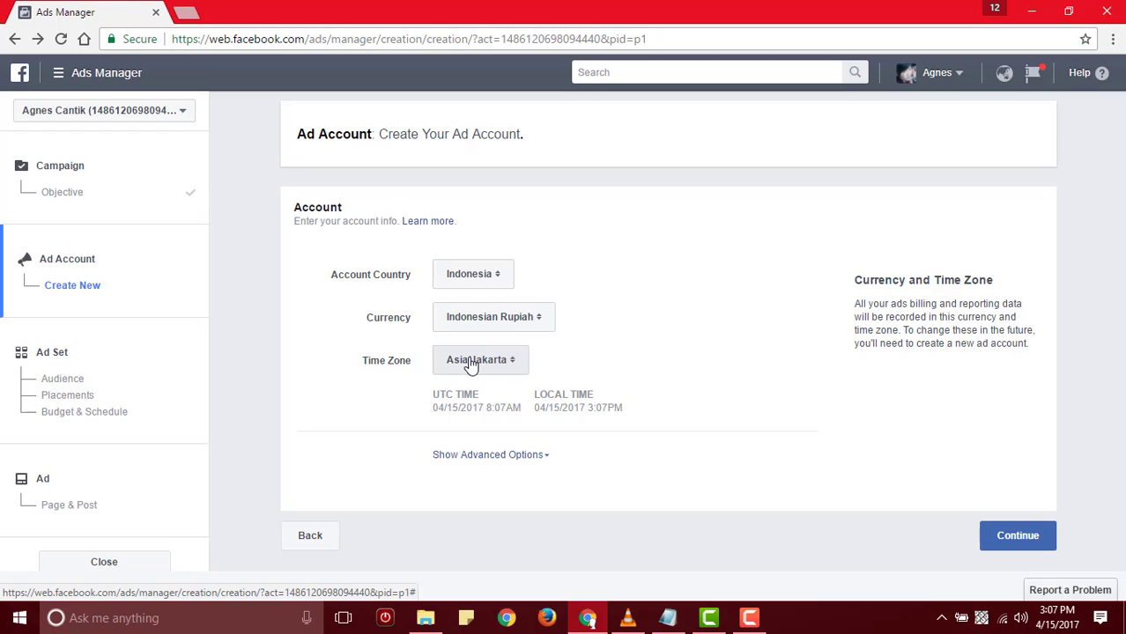
left_click(1014, 534)
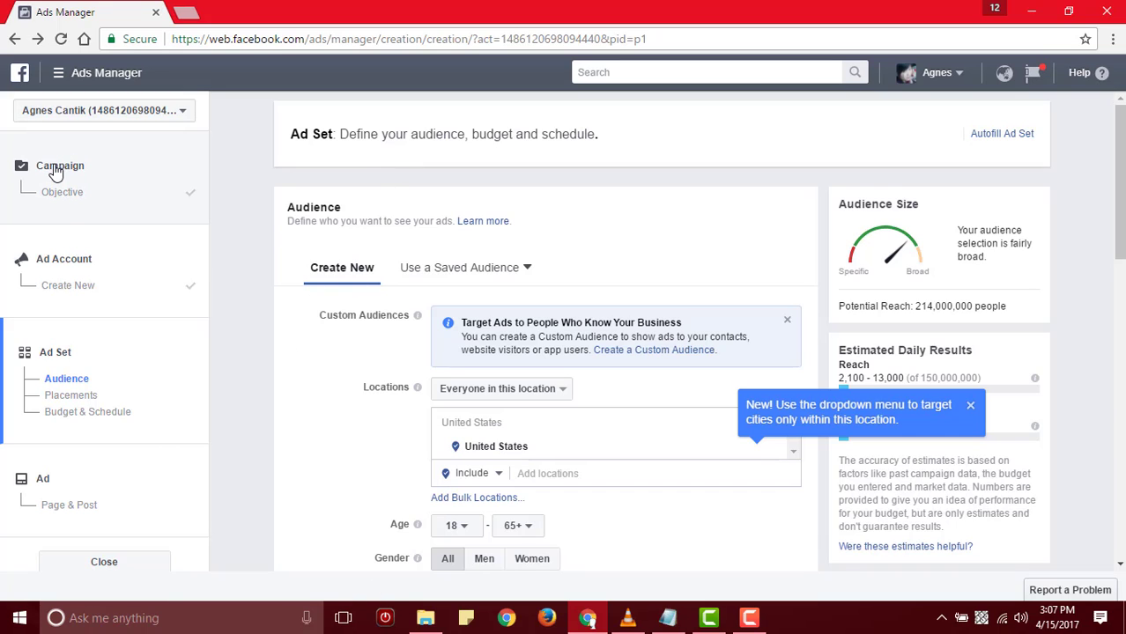
- Dismiss the custom audience and lookalike audience tips in the Audience section
scroll(282, 211, "down", 1)
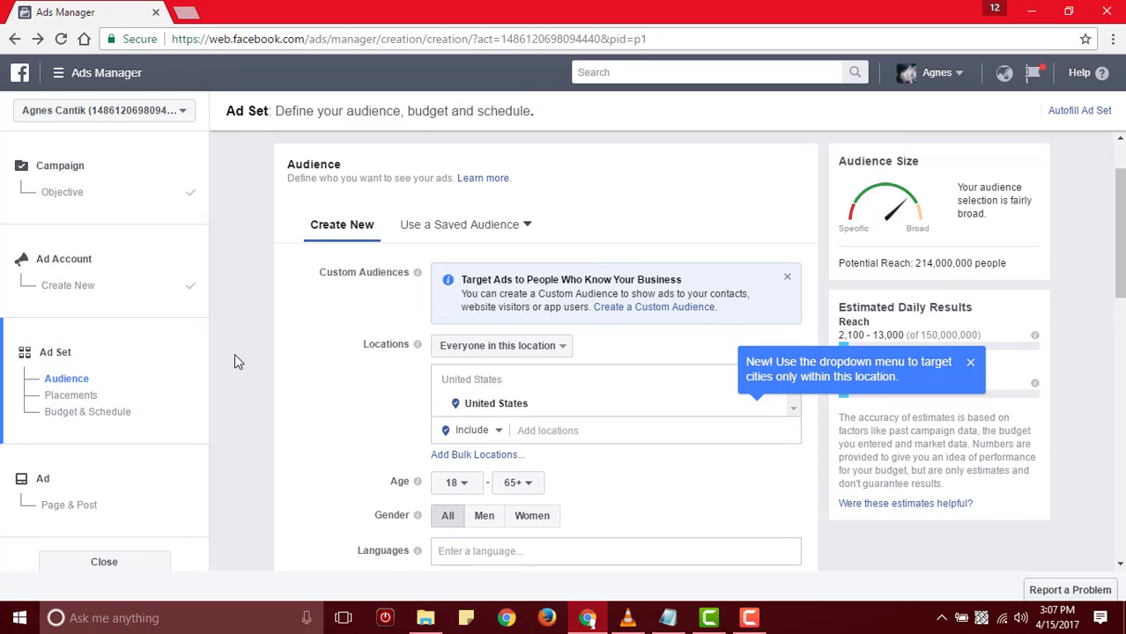
scroll(235, 362, "down", 2)
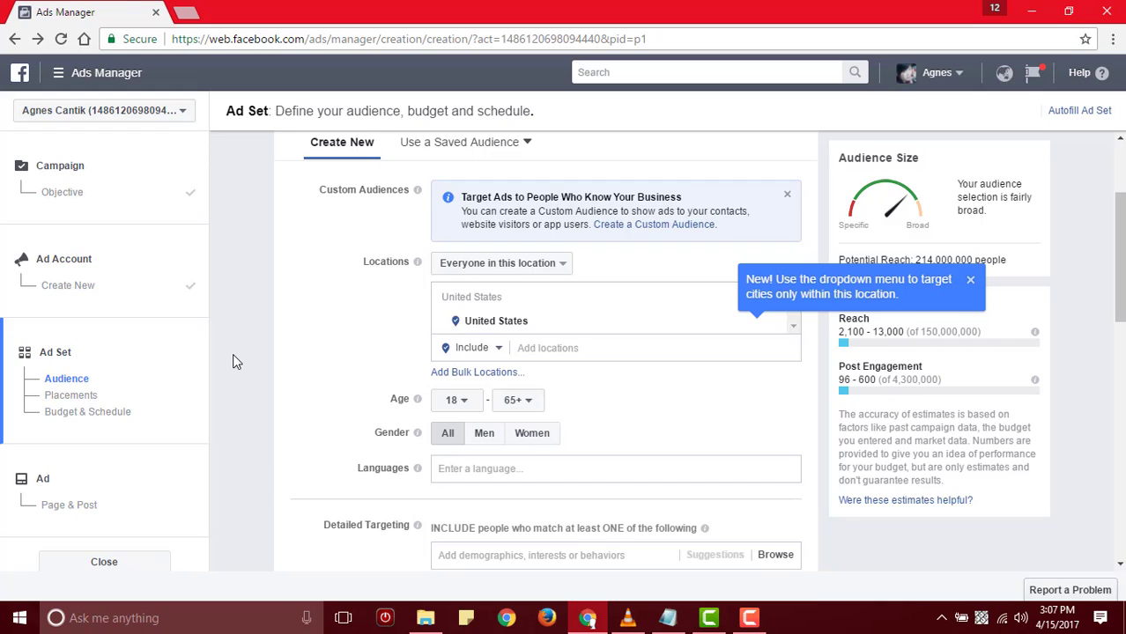
scroll(254, 374, "up", 2)
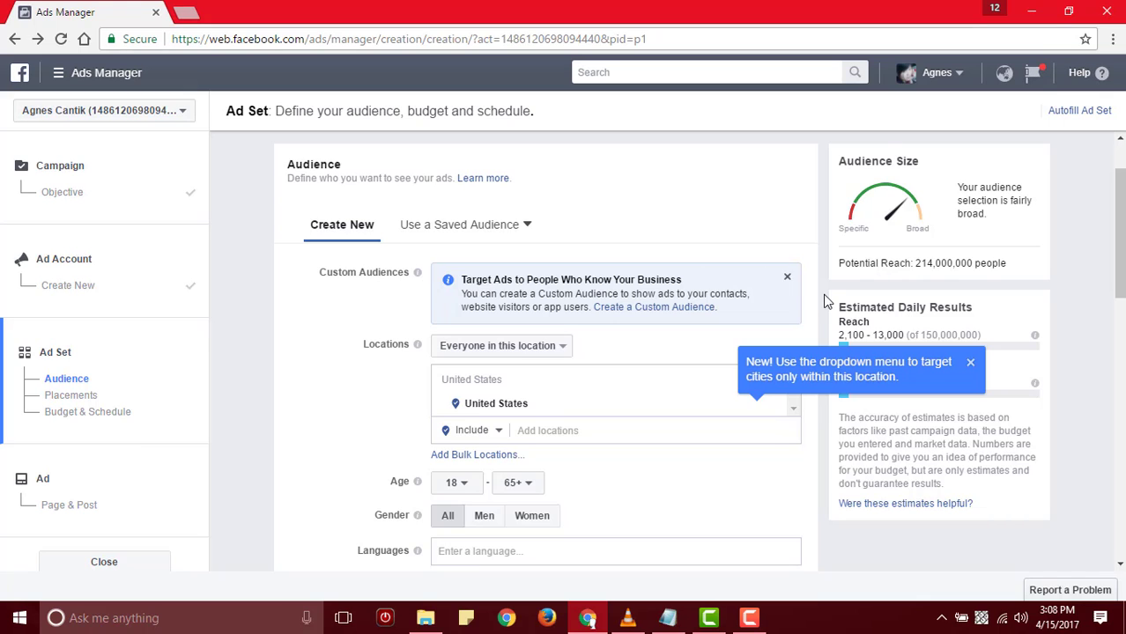
left_click(787, 277)
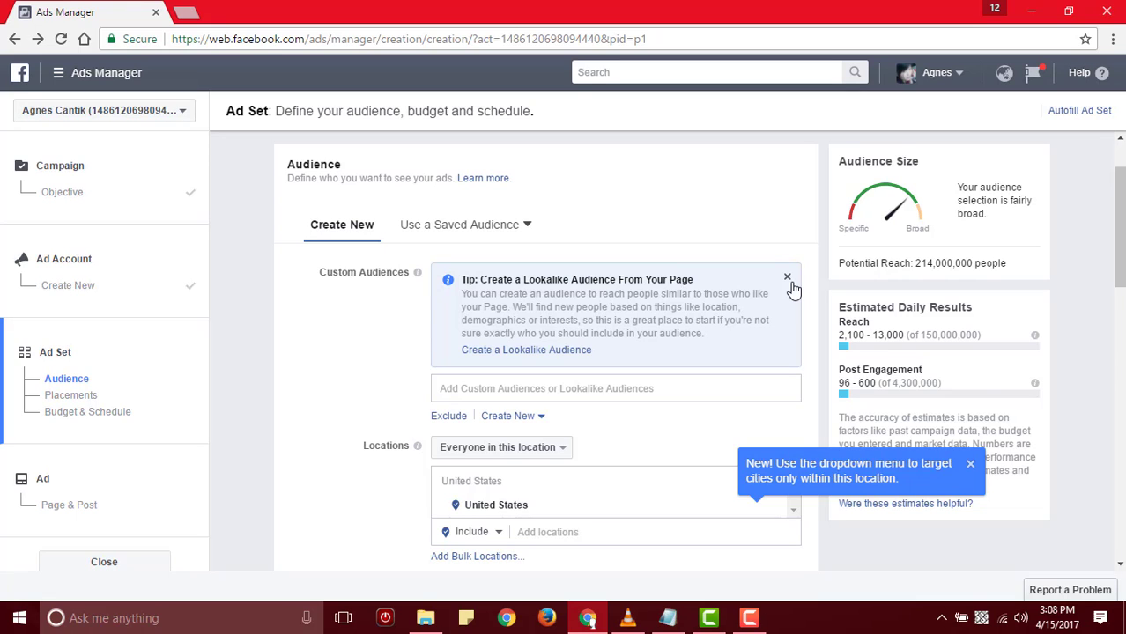
left_click(787, 278)
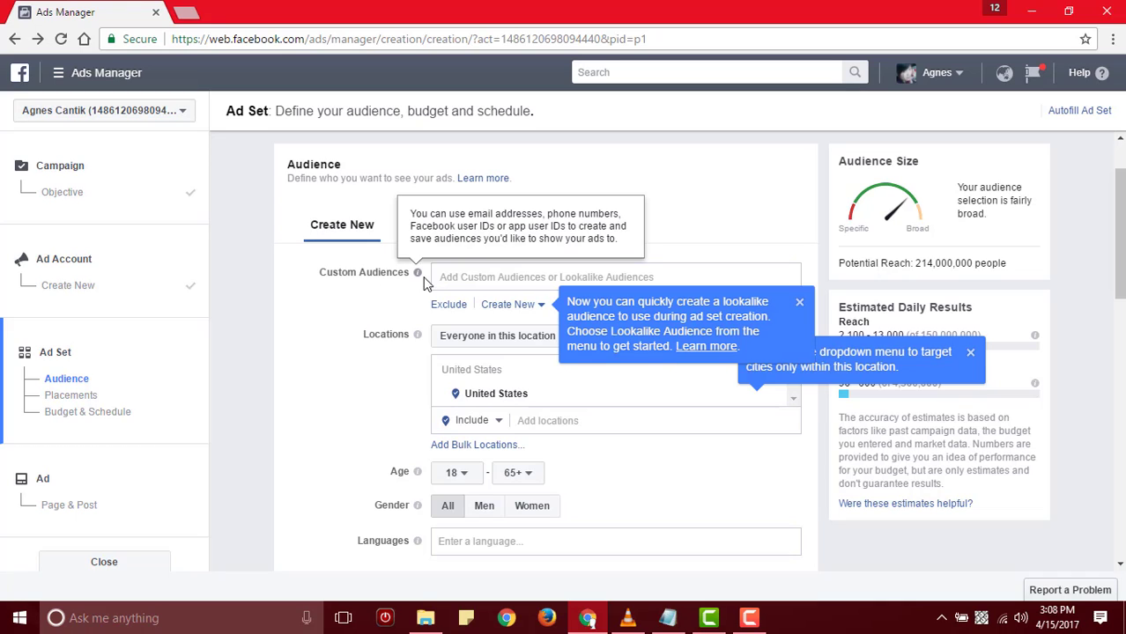
- Check which existing custom and lookalike audiences are available for the ad set
left_click(462, 276)
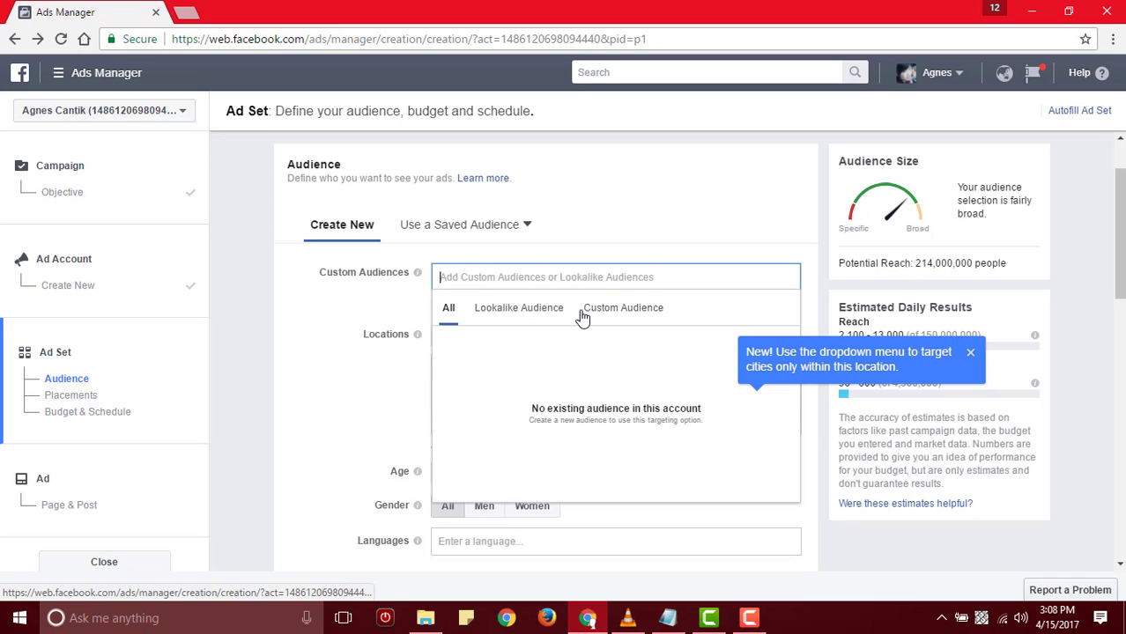
left_click(377, 303)
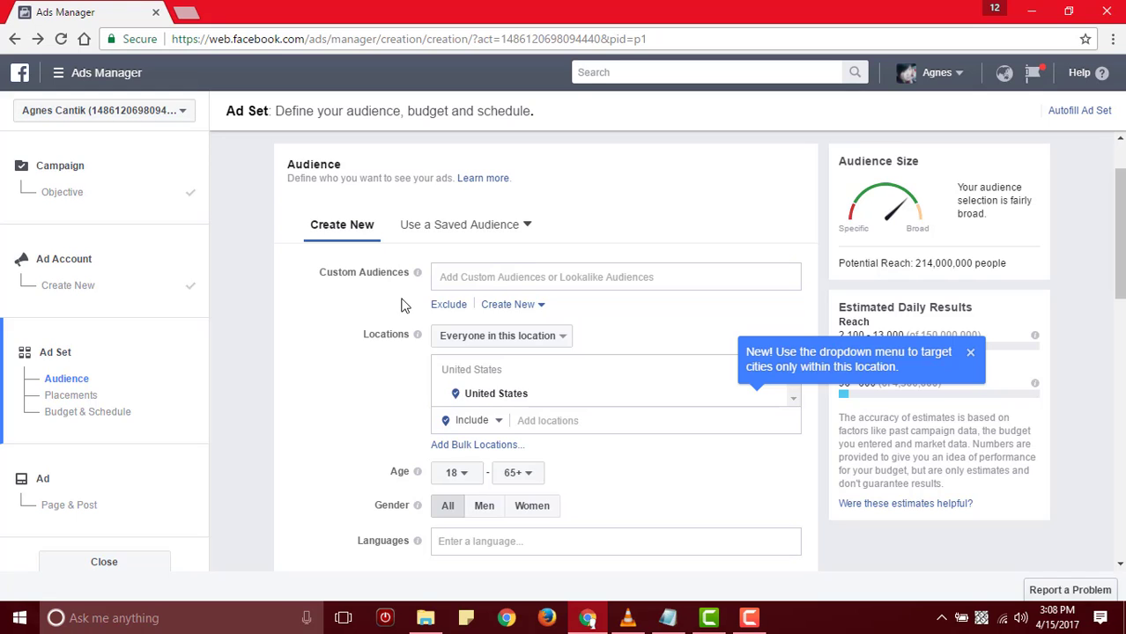
left_click(487, 289)
left_click(322, 397)
- Target everyone in the location and remove United States from the audience locations
mouse_move(421, 340)
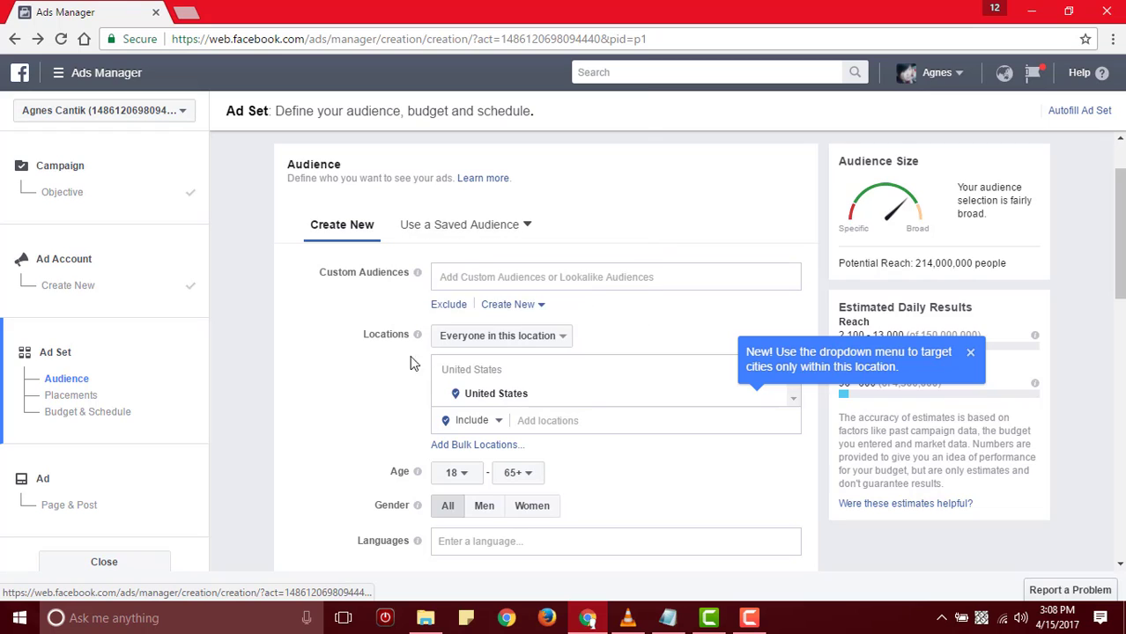
left_click(497, 336)
scroll(499, 391, "down", 1)
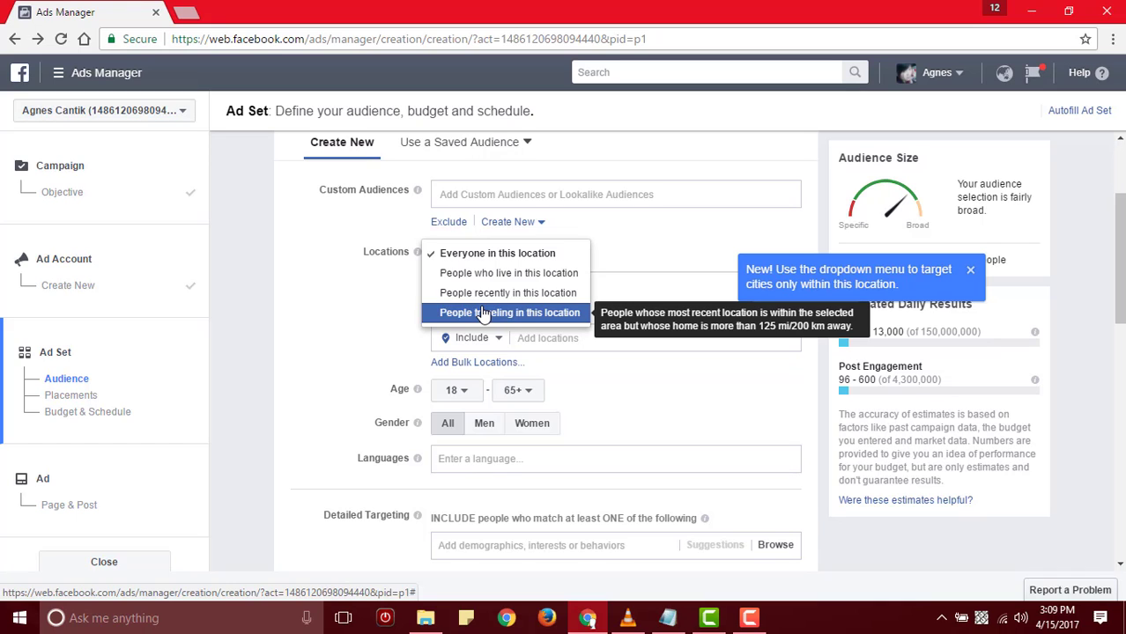
left_click(506, 255)
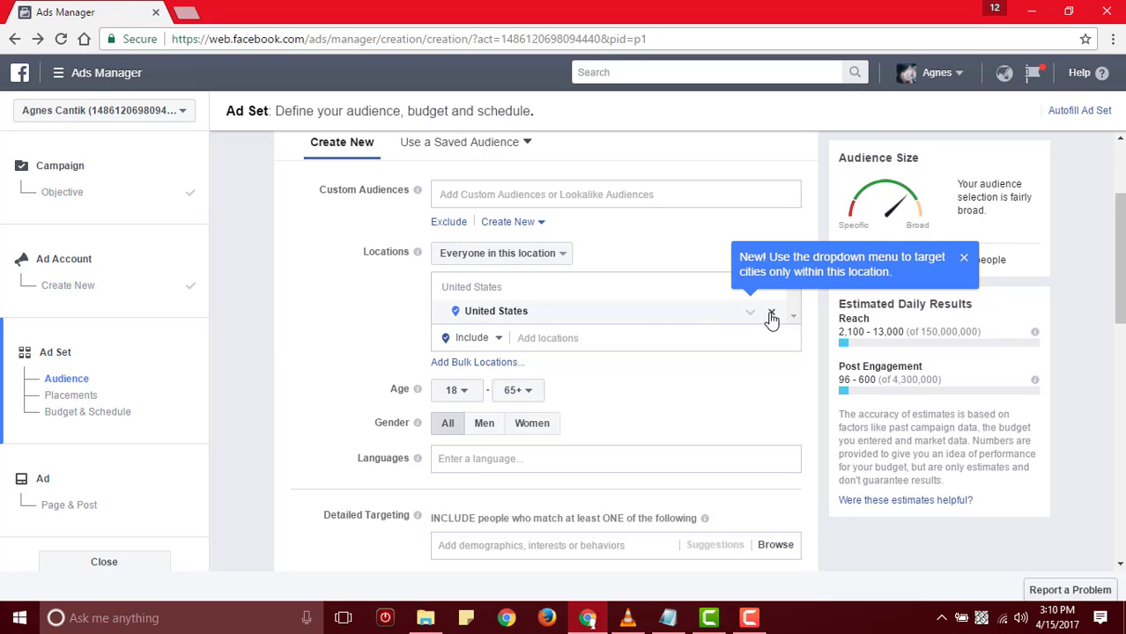
left_click(772, 318)
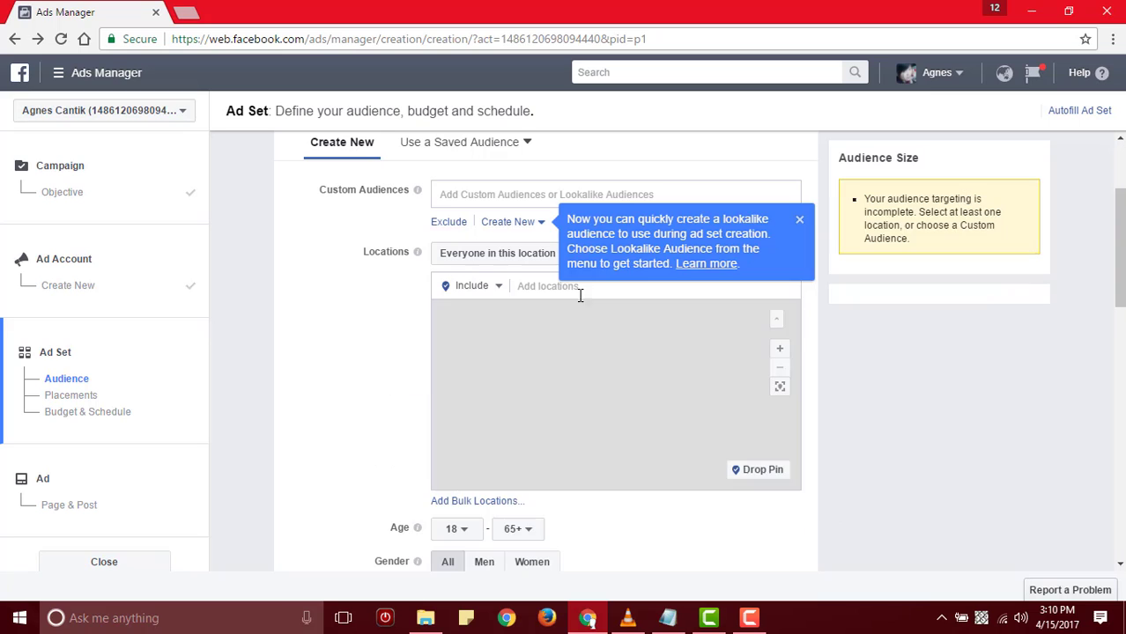
left_click(578, 287)
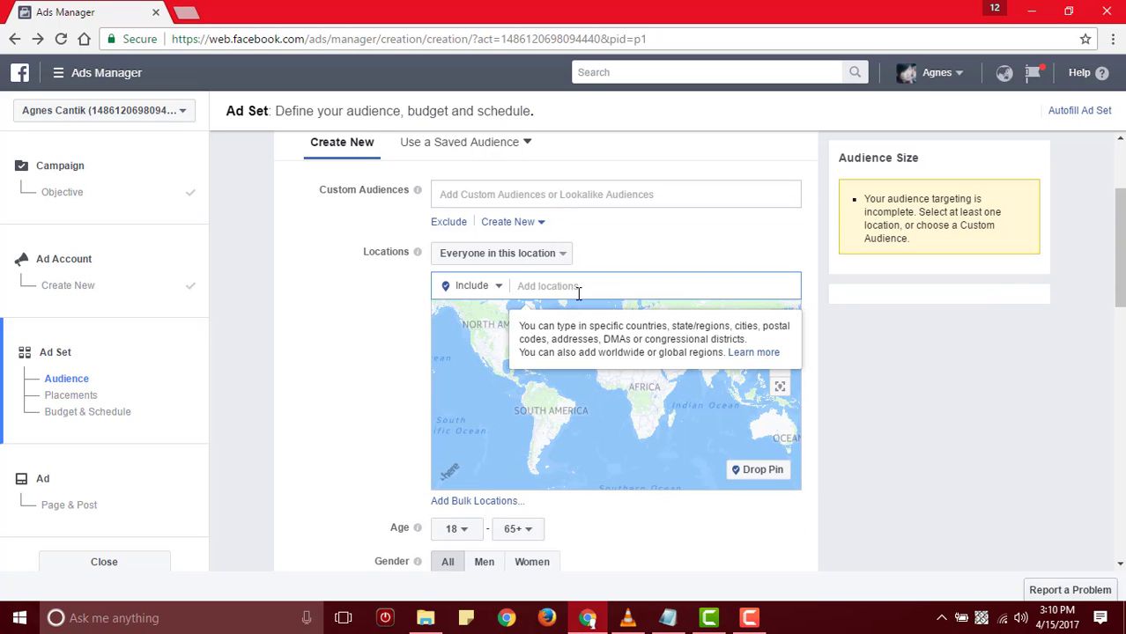
type("indone")
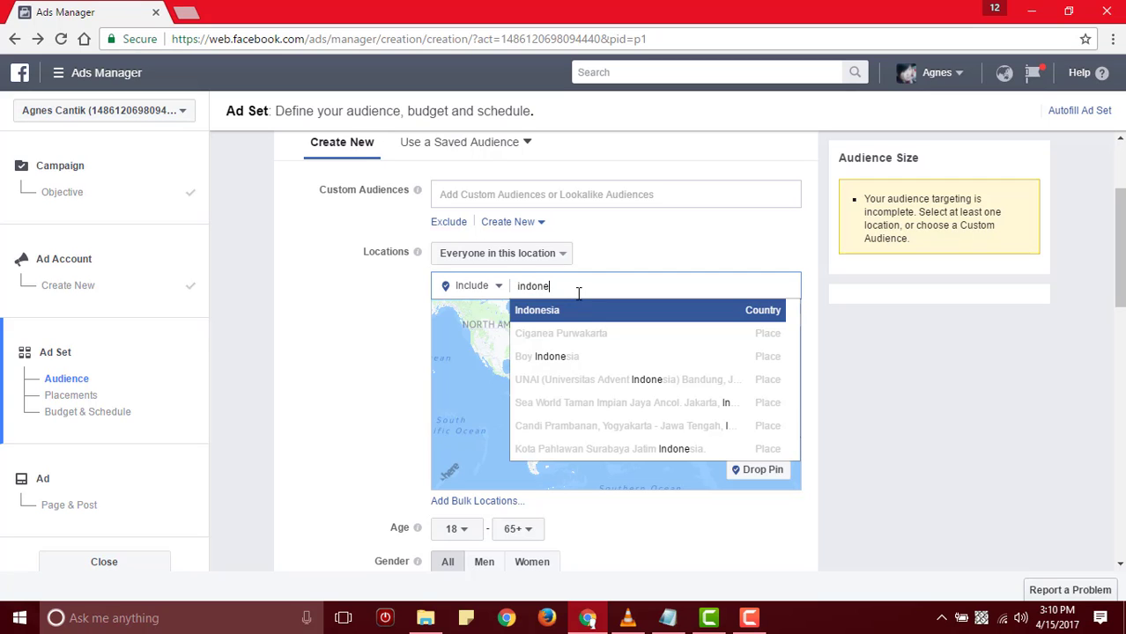
key("Return")
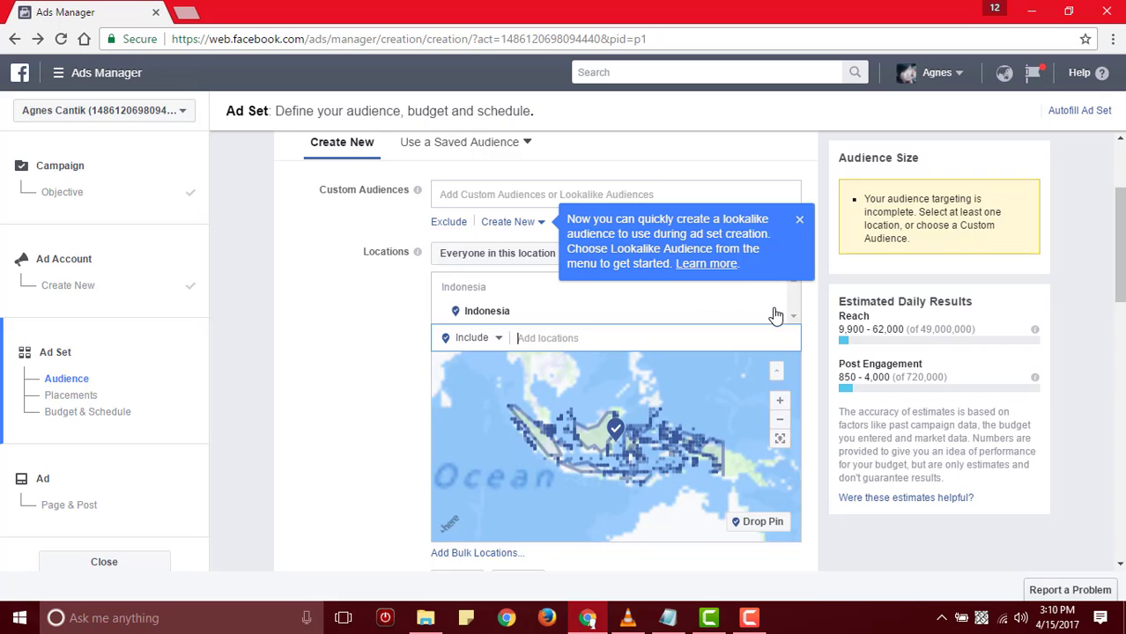
left_click(799, 219)
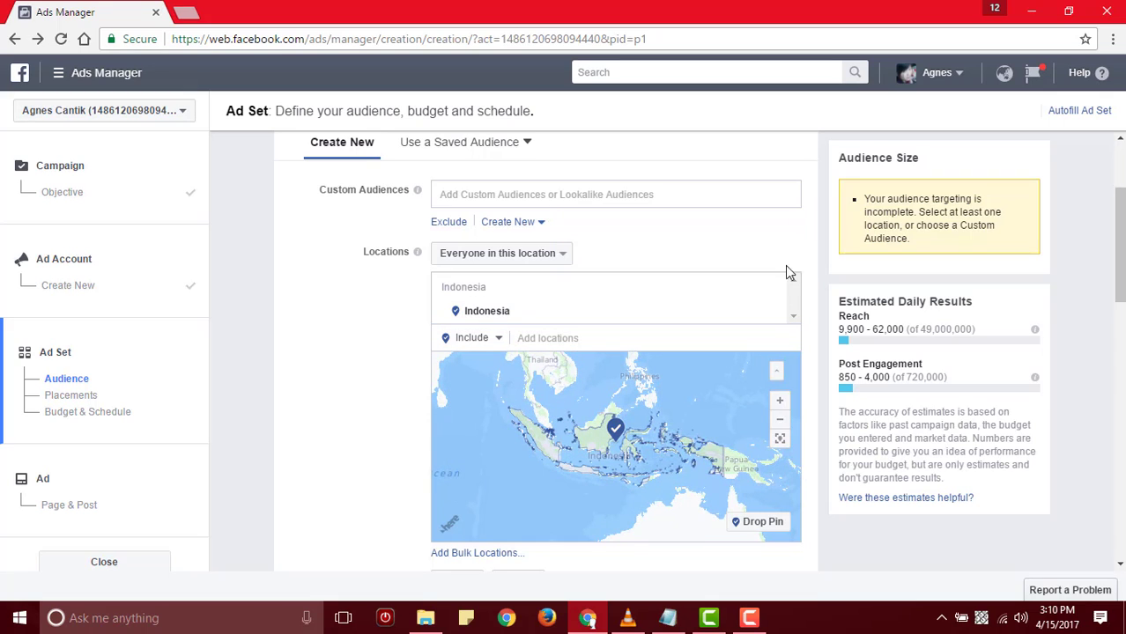
left_click(772, 288)
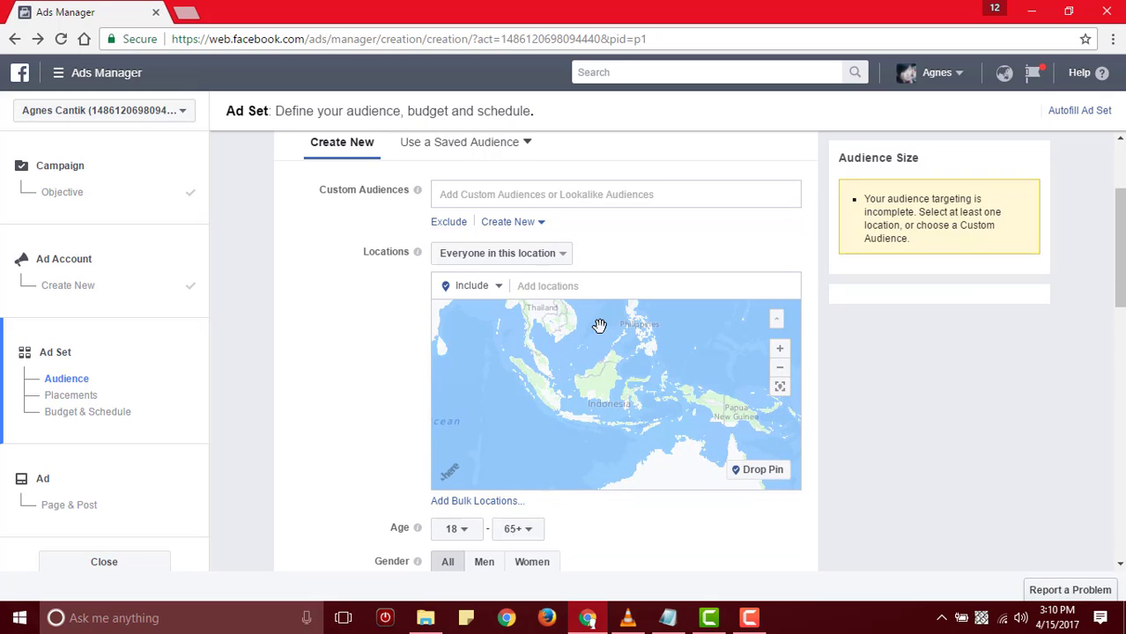
- Include the state of Jakarta, Indonesia and the place Kota Medan in the audience locations
left_click(587, 288)
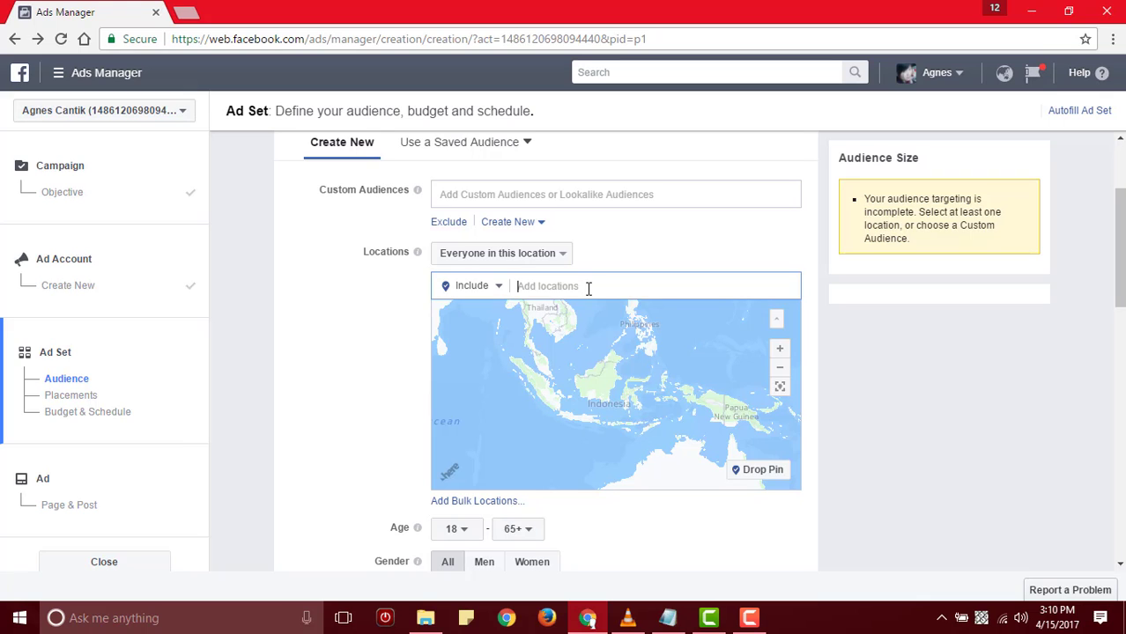
type("jakarta")
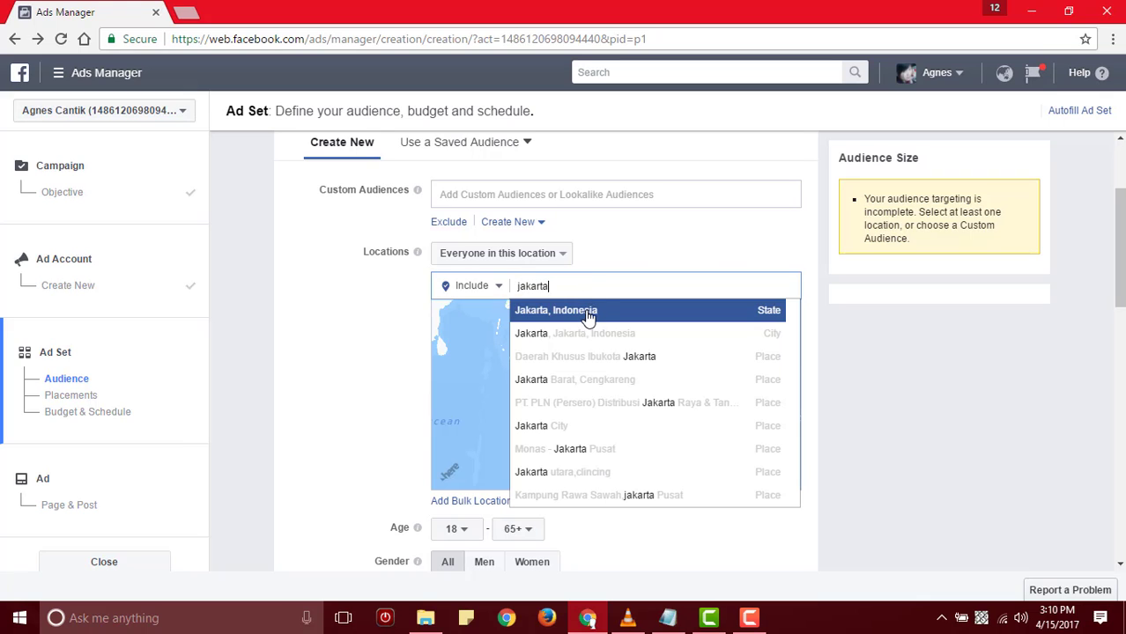
left_click(588, 314)
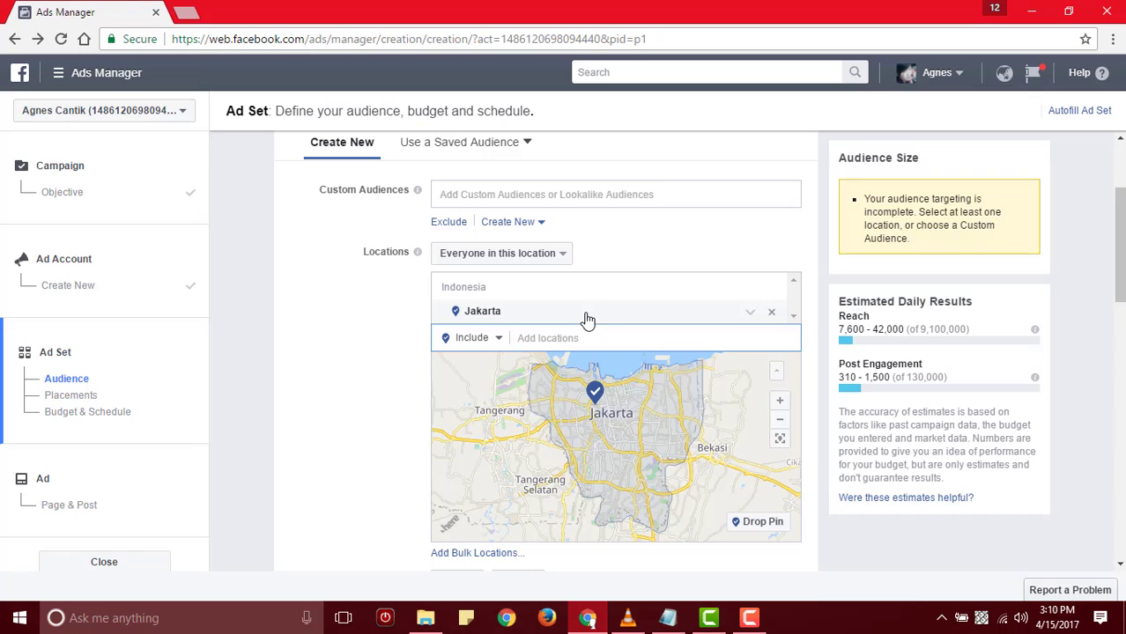
type("medan")
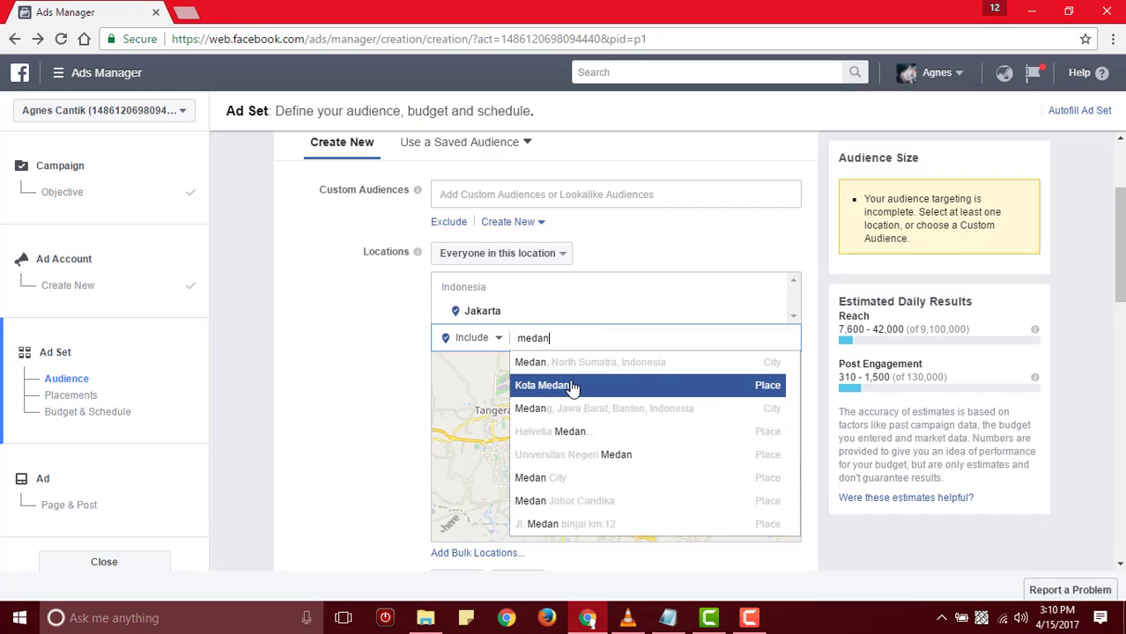
left_click(572, 388)
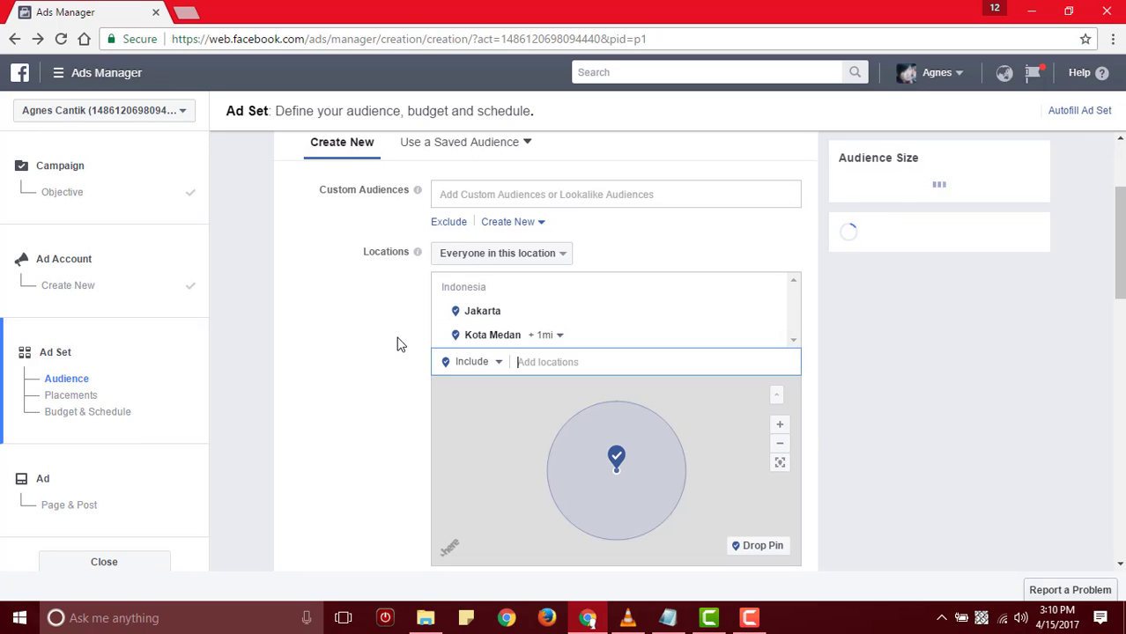
- Include the cities of Semarang, Central Java and Palembang, South Sumatra in the audience locations
type("semarang")
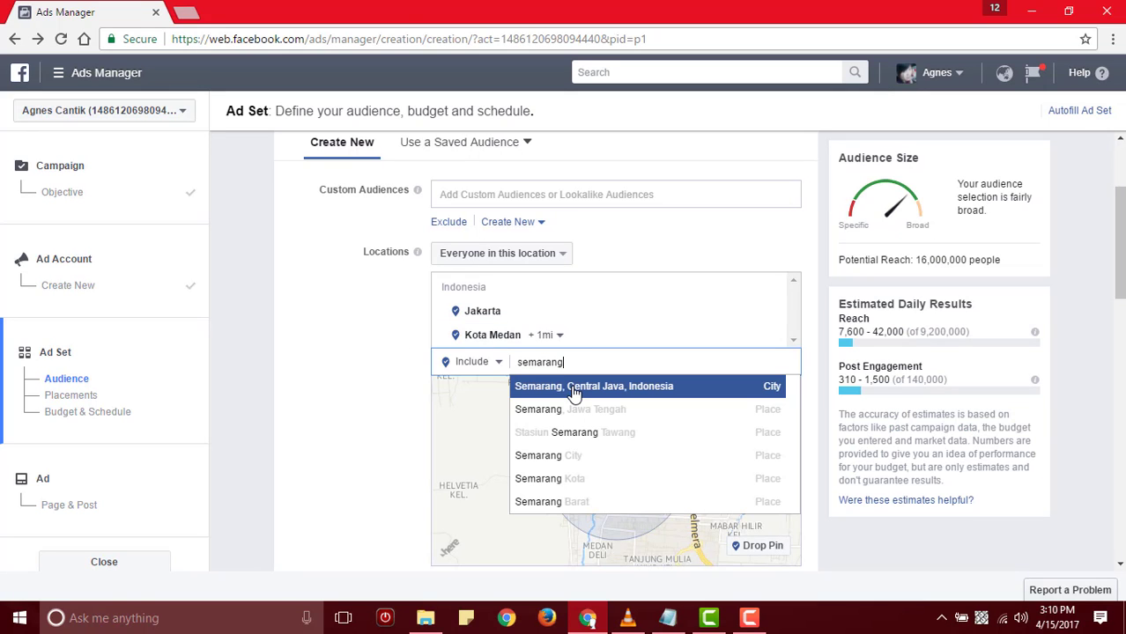
left_click(572, 390)
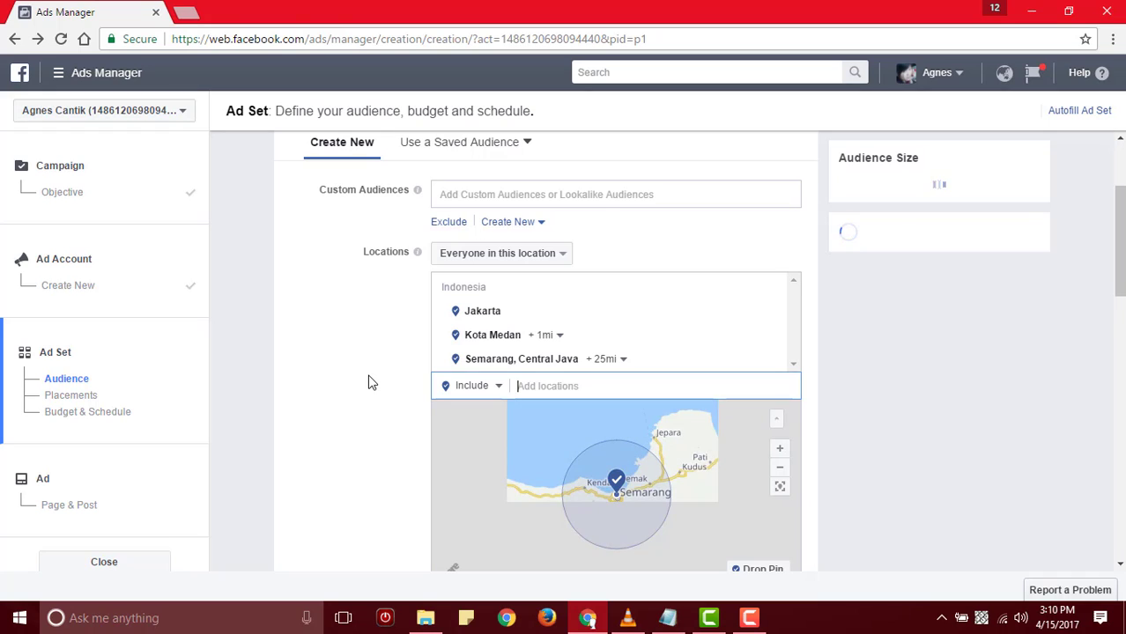
type("palembang")
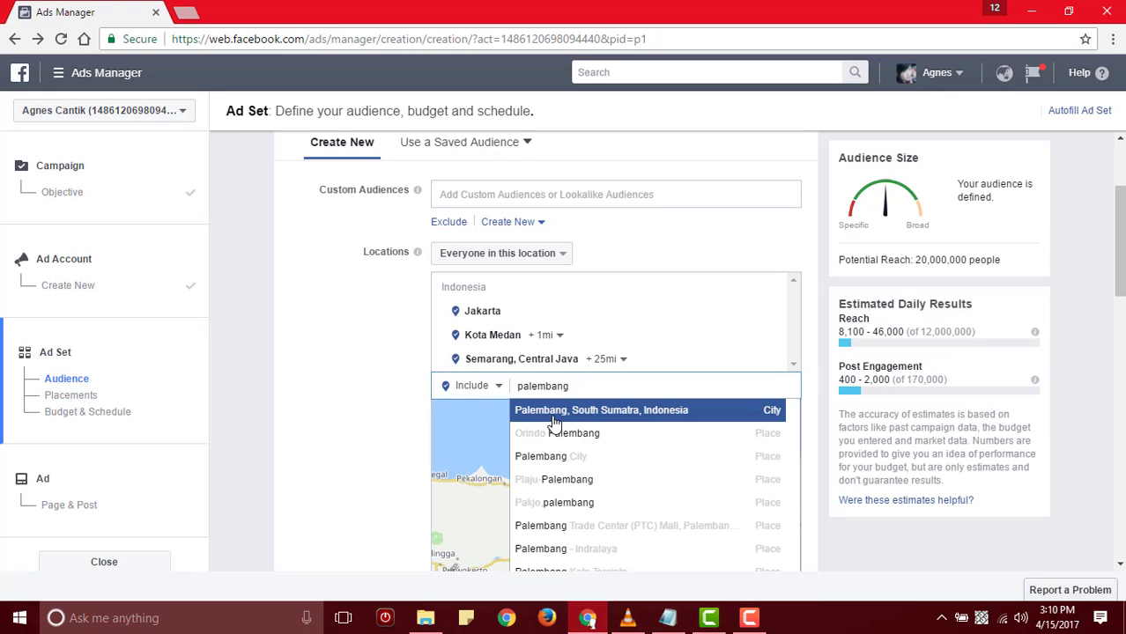
left_click(555, 411)
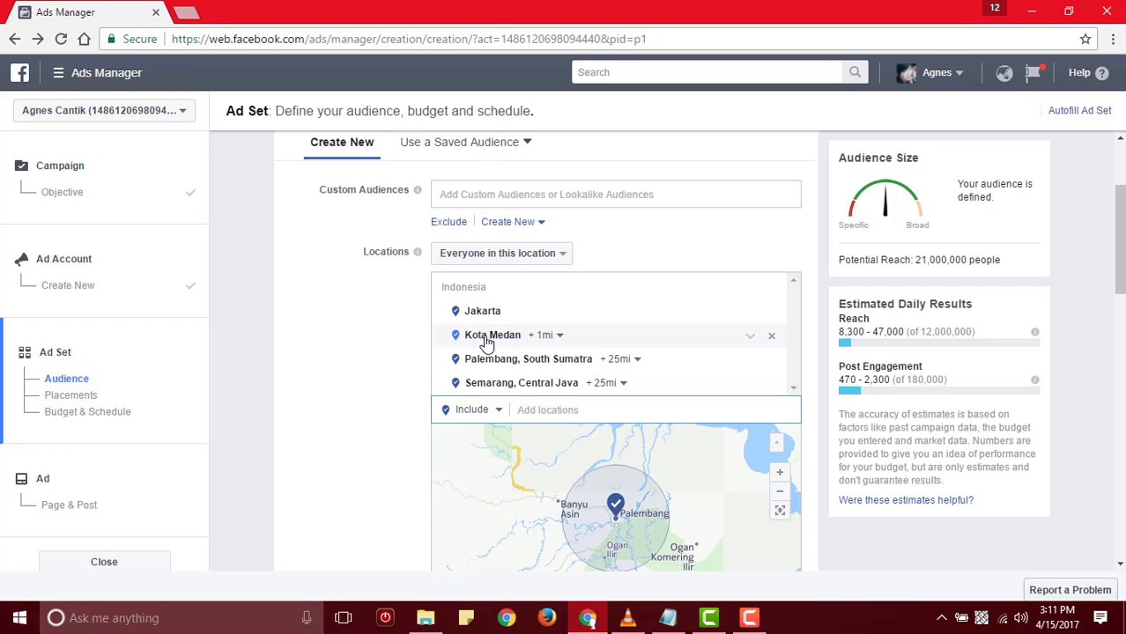
- Check the radius options for Kota Medan and limit Palembang, South Sumatra to the current city only
left_click(541, 340)
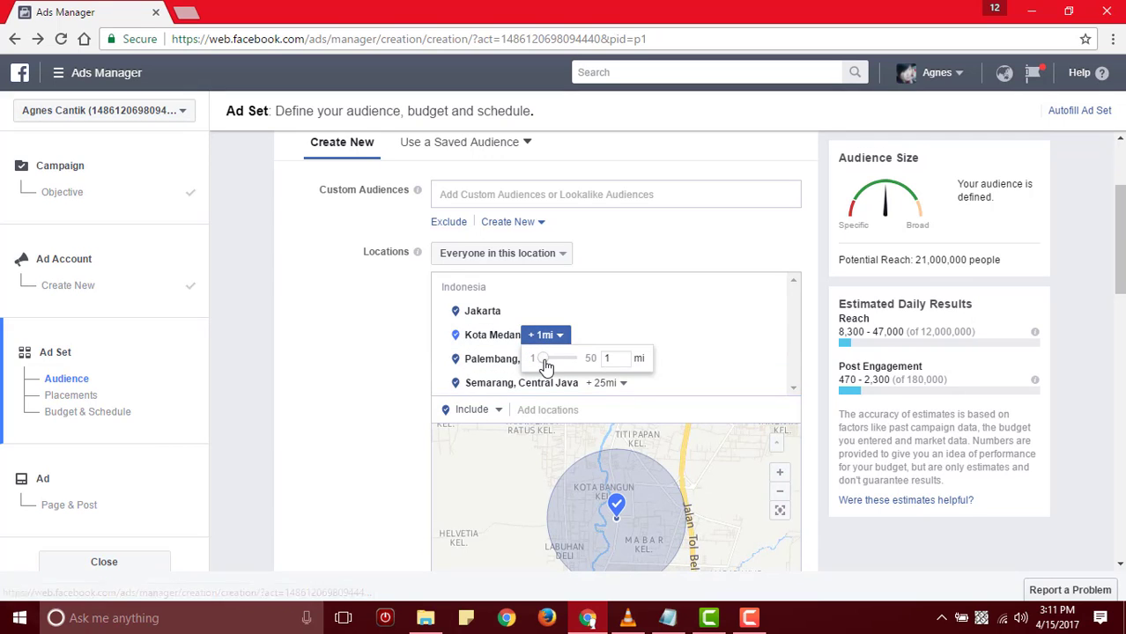
double_click(605, 358)
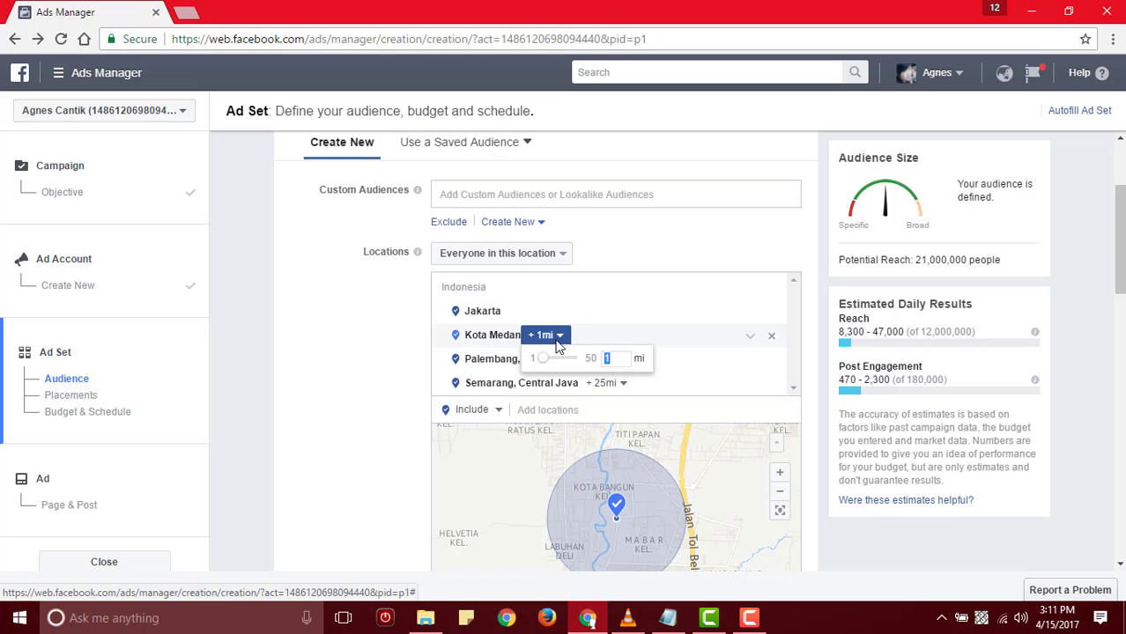
left_click(508, 317)
left_click(621, 358)
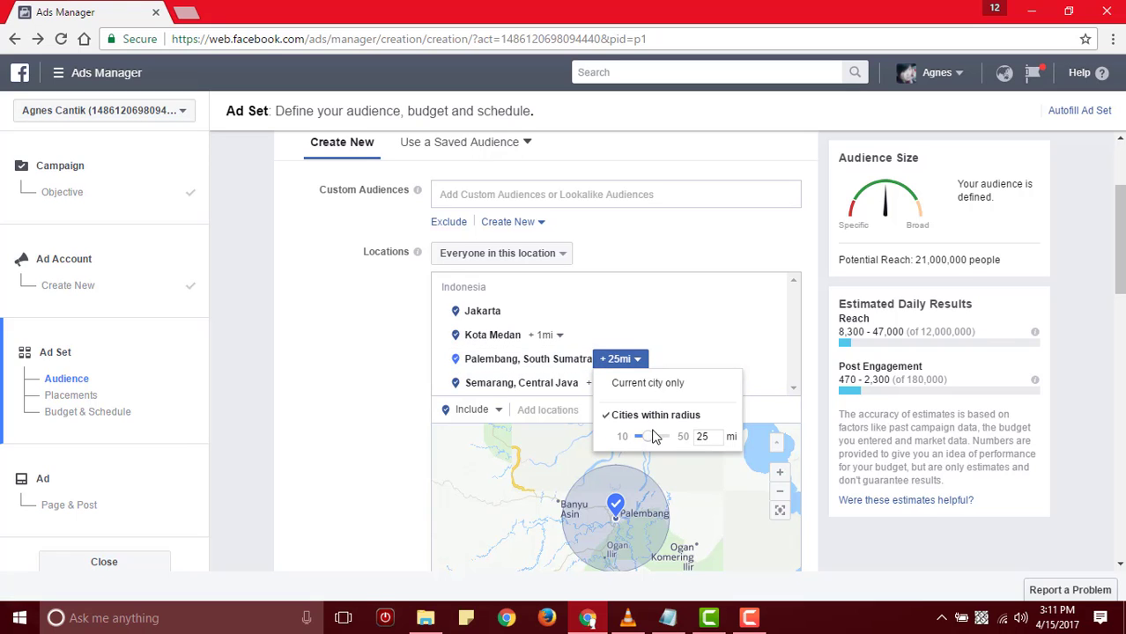
double_click(704, 437)
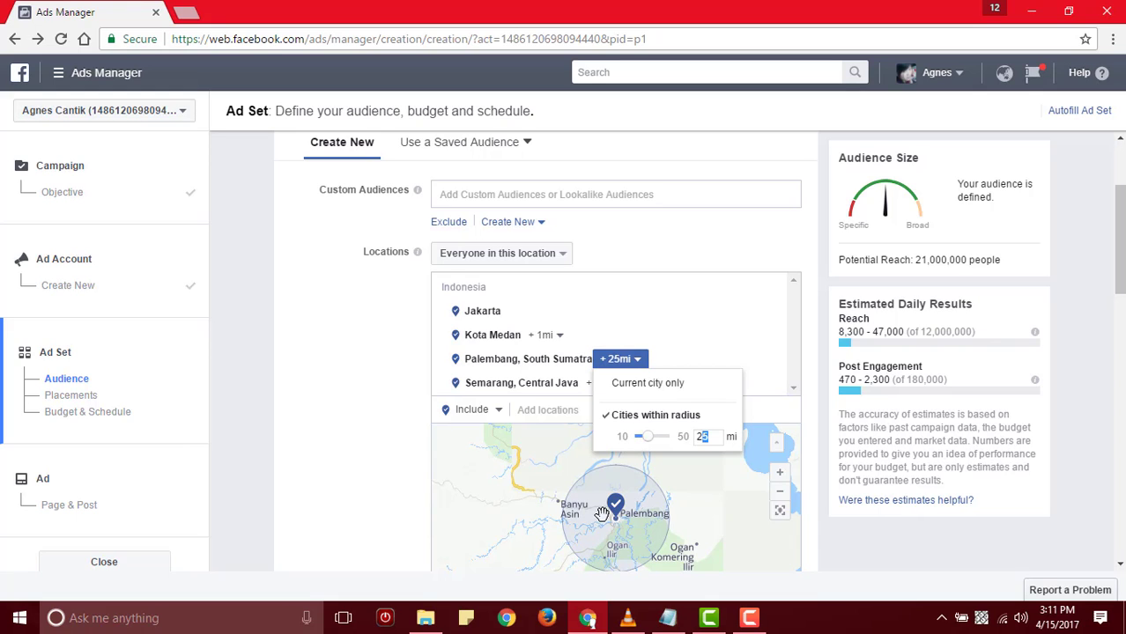
left_click(652, 393)
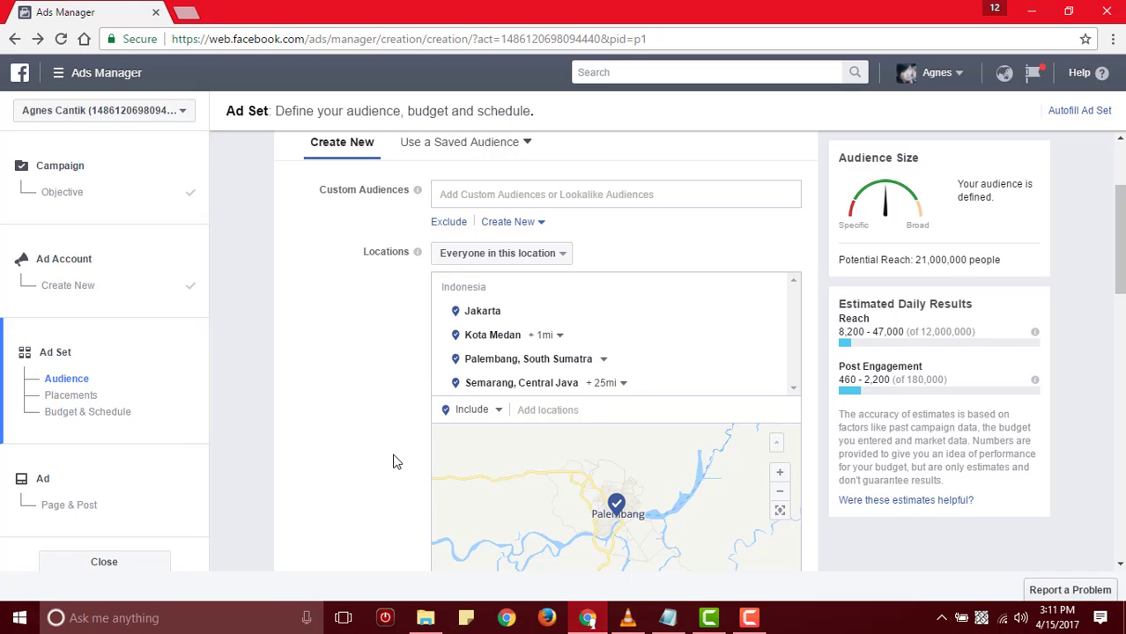
- Exclude the place Jogja from the audience locations
left_click(495, 425)
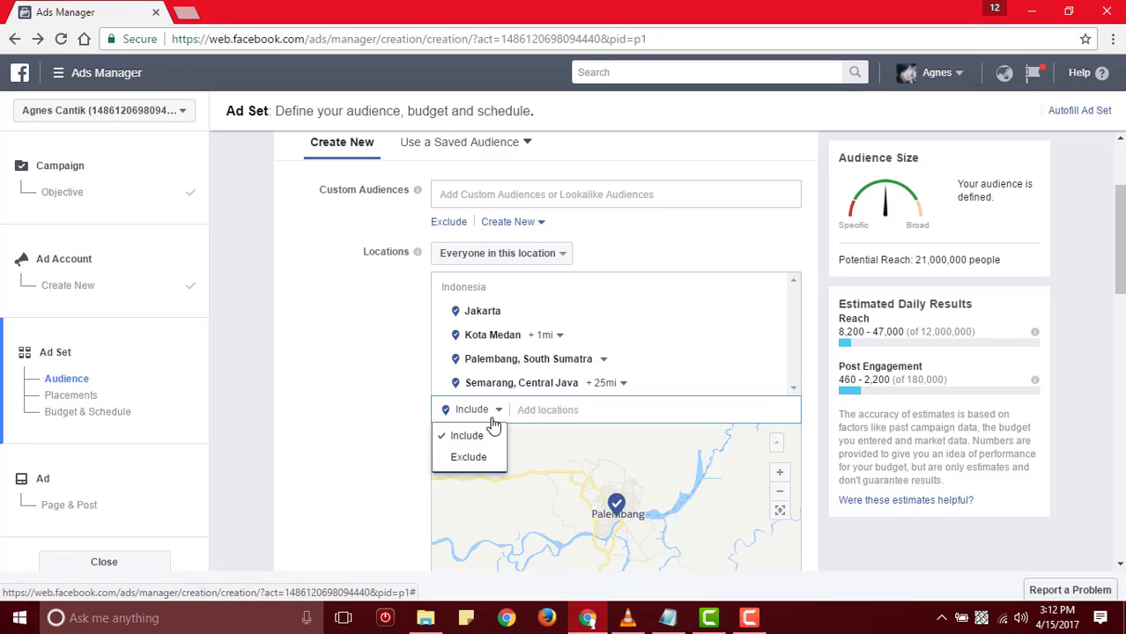
left_click(487, 456)
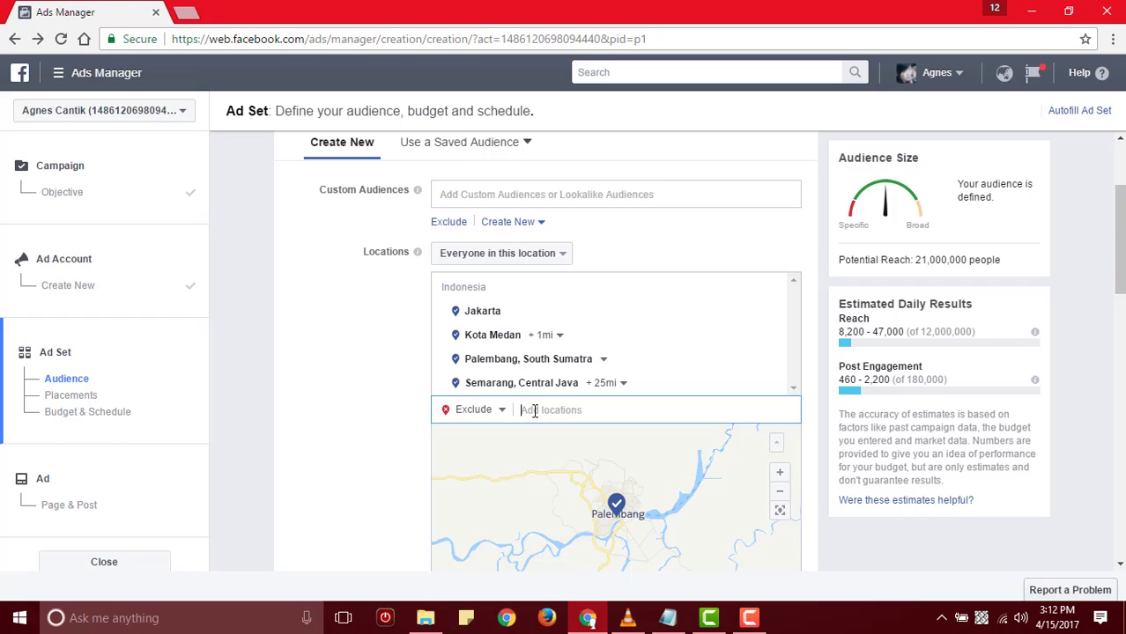
type("jogja")
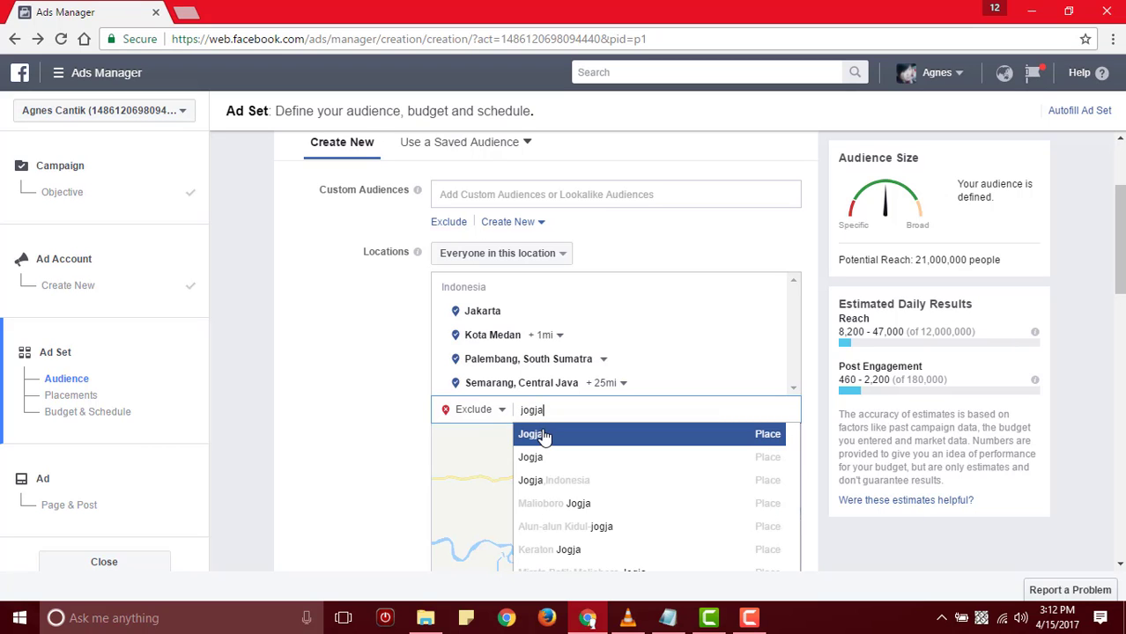
left_click(539, 434)
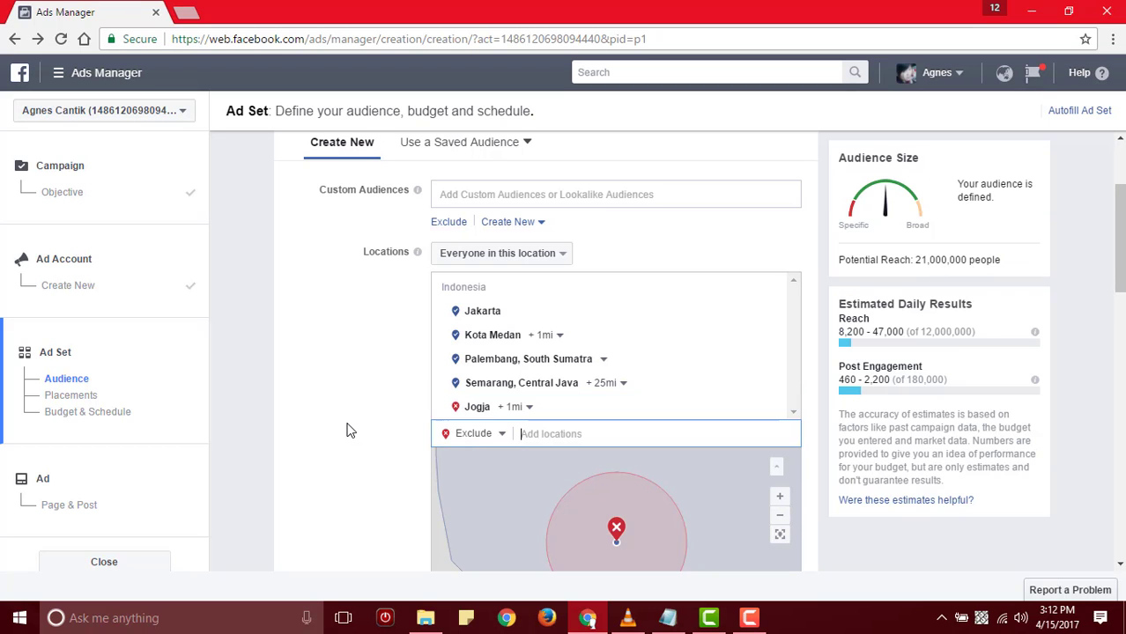
scroll(351, 431, "down", 1)
scroll(347, 430, "up", 1)
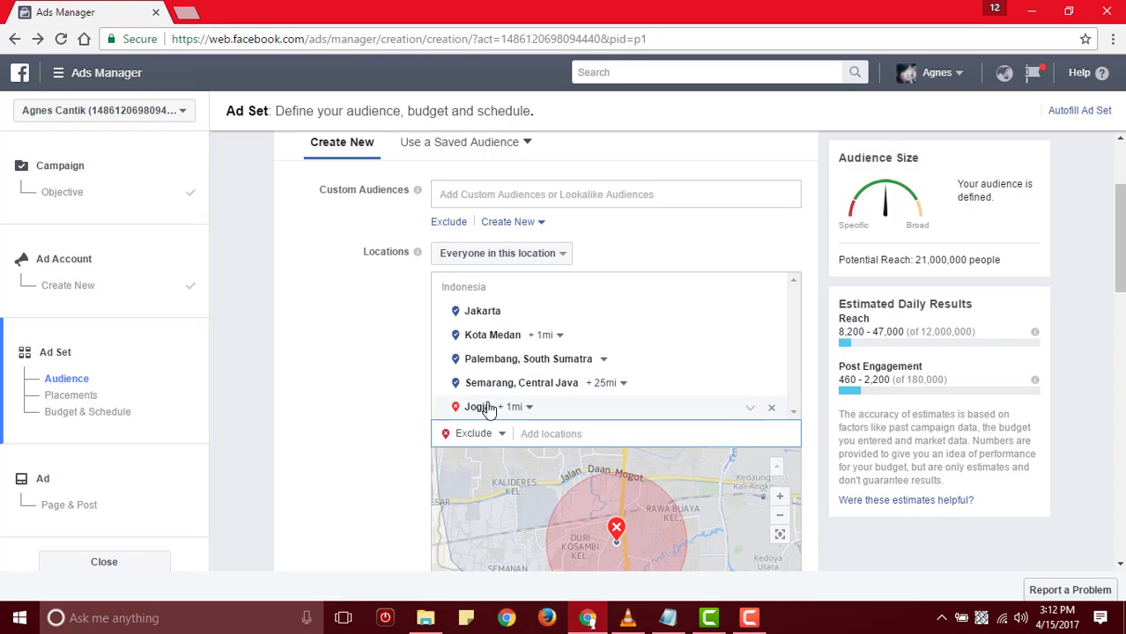
- Remove all the selected Indonesian locations and include the whole country of Indonesia instead
left_click(771, 291)
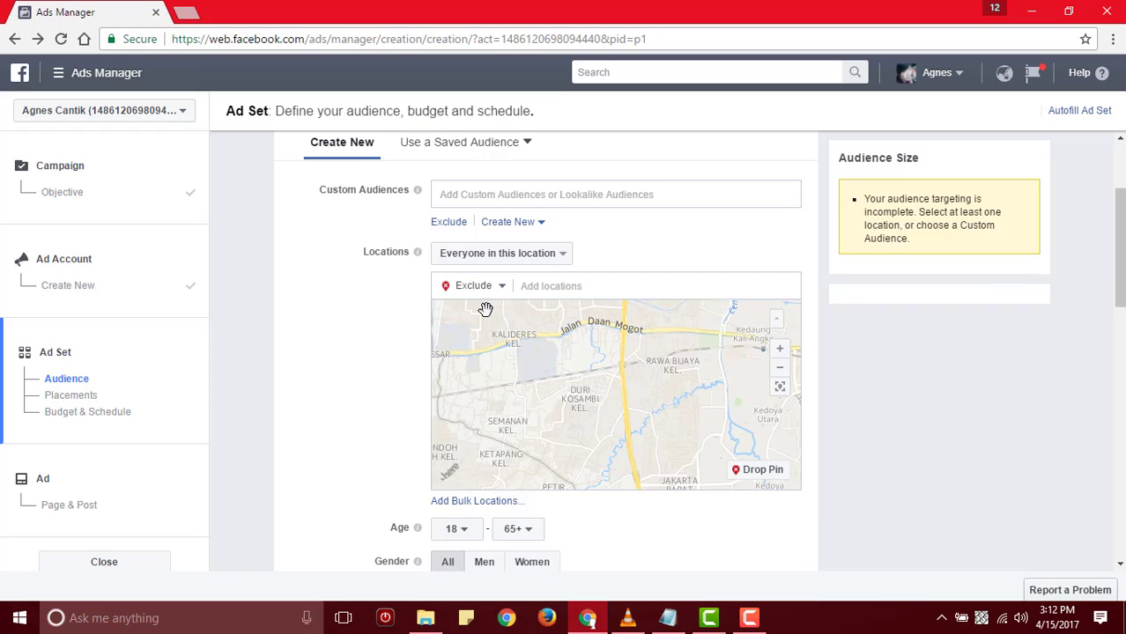
left_click(491, 287)
left_click(484, 311)
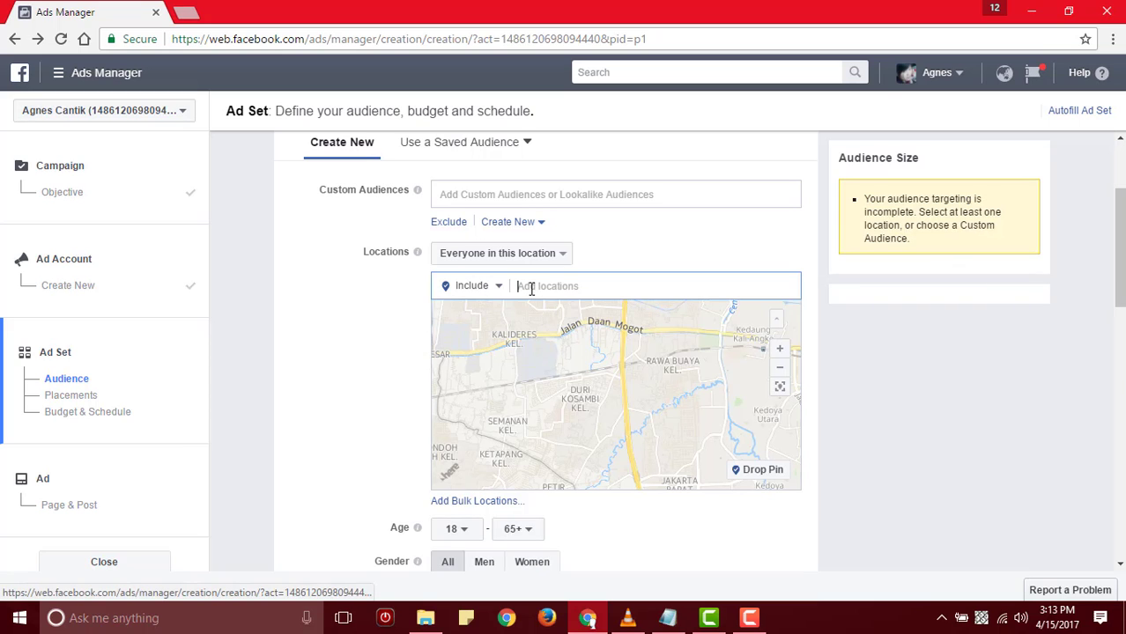
type("indonesia")
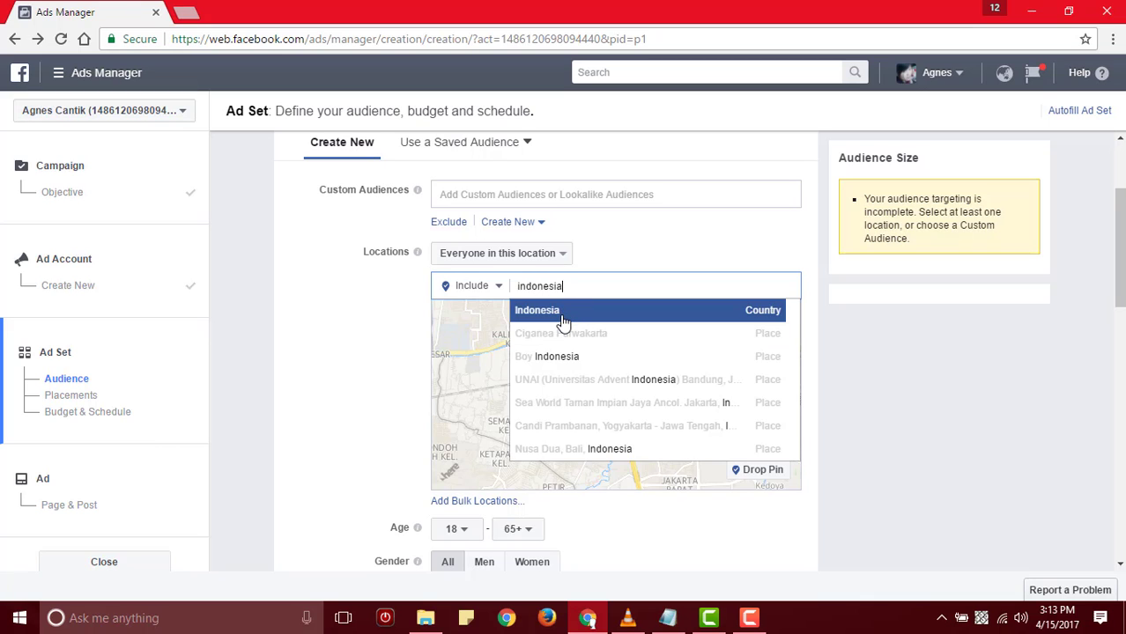
left_click(564, 318)
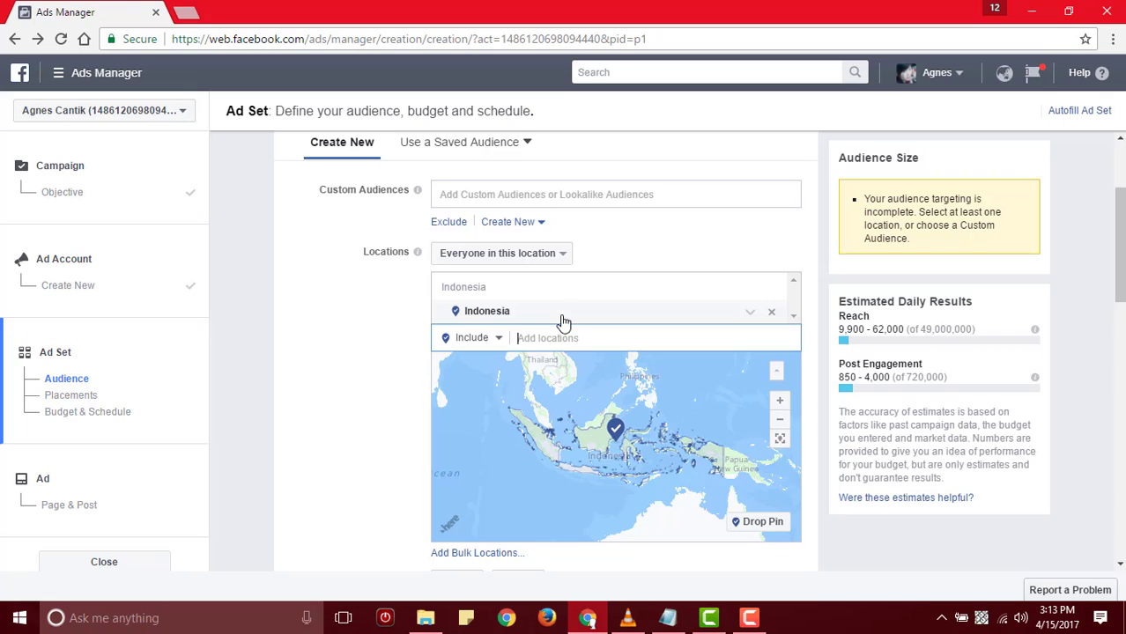
left_click(380, 361)
- Set the audience age range to 22–40 and the gender to Men
scroll(379, 360, "down", 1)
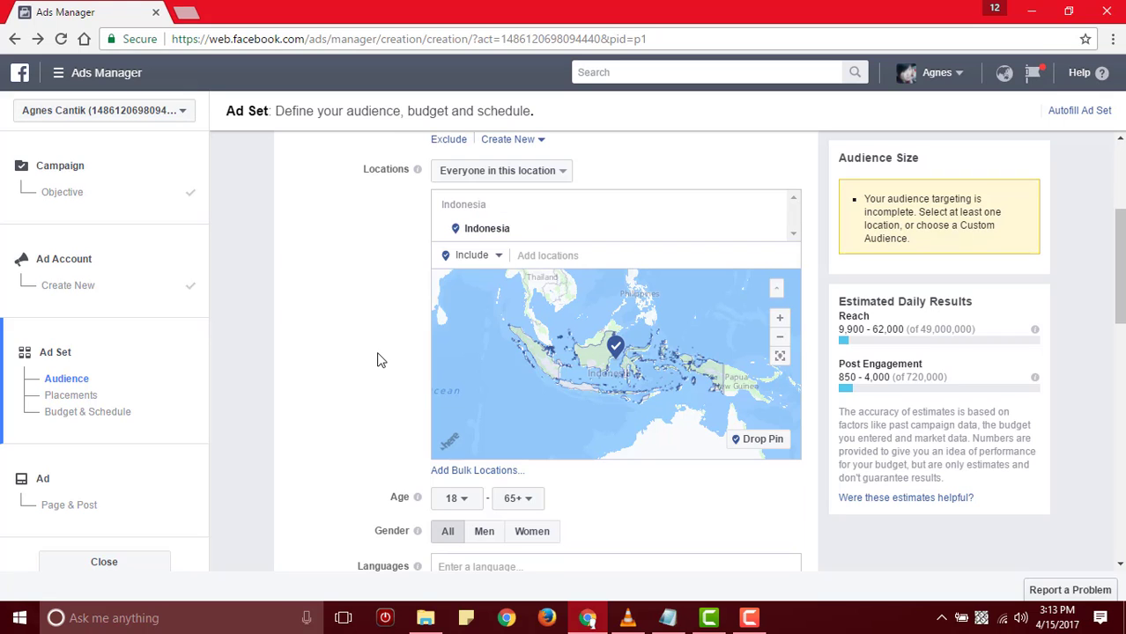
scroll(379, 360, "down", 2)
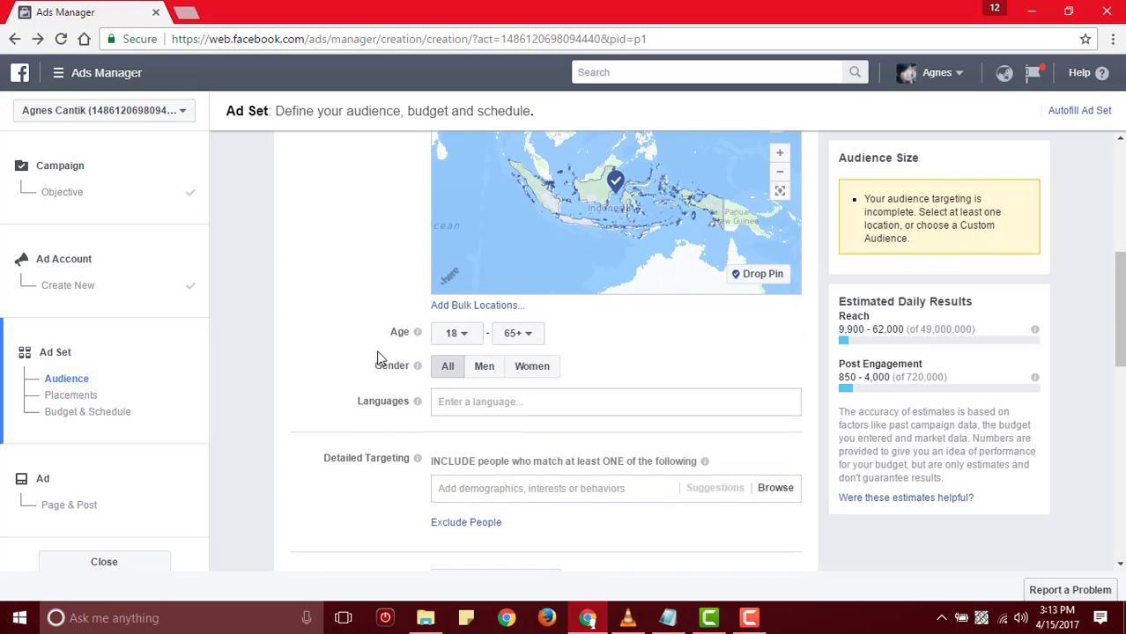
left_click(452, 337)
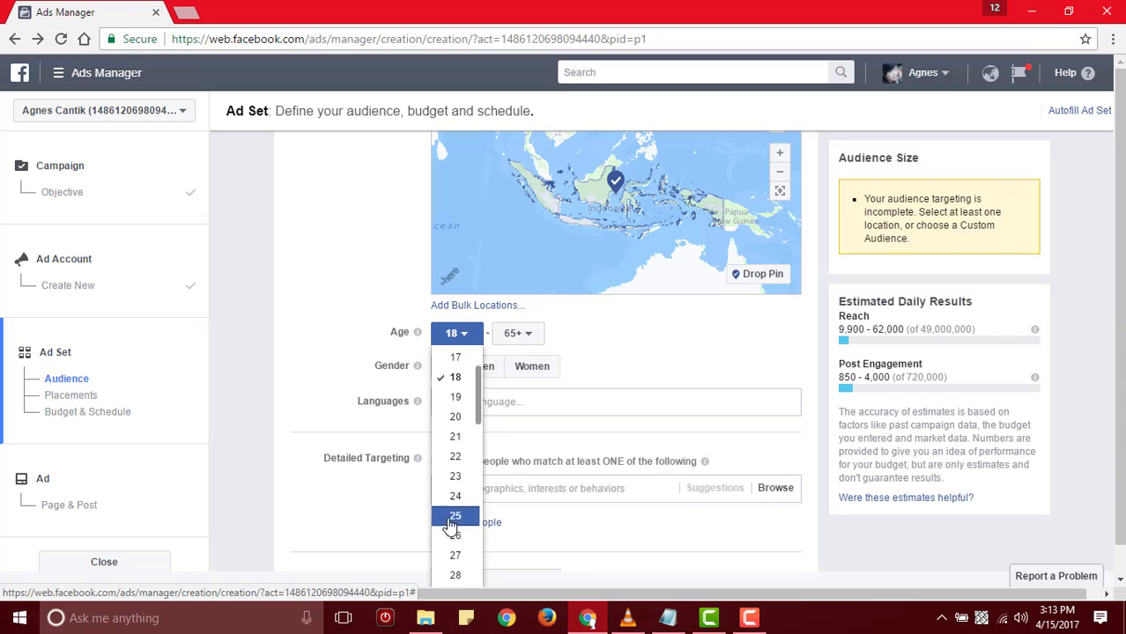
left_click(457, 457)
left_click(515, 336)
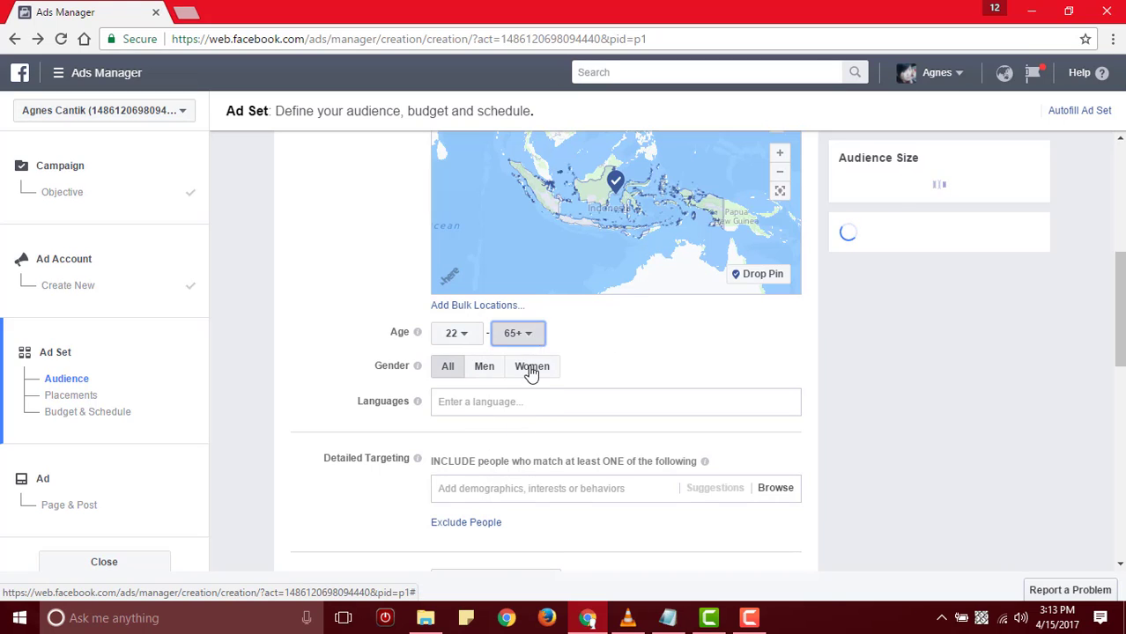
scroll(521, 468, "down", 5)
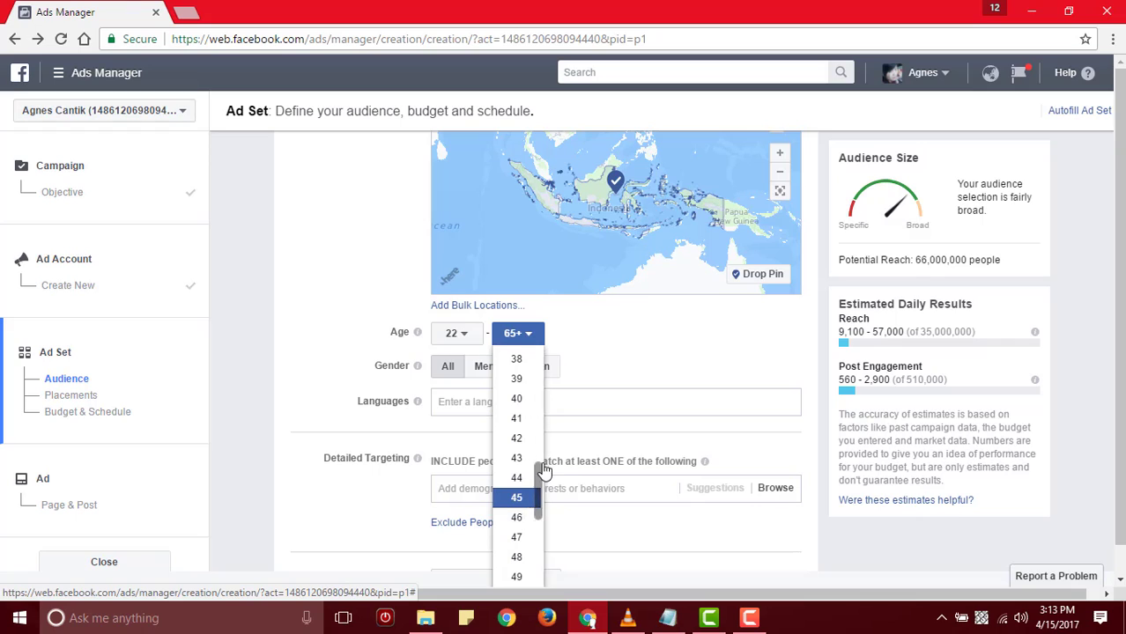
scroll(516, 457, "up", 2)
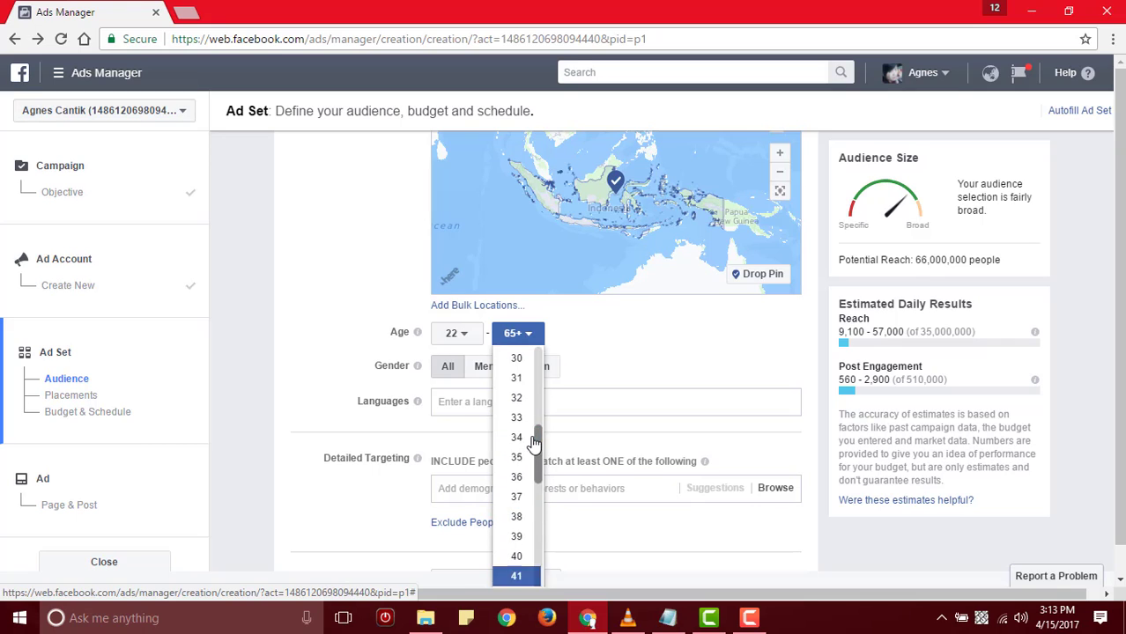
scroll(517, 494, "down", 1)
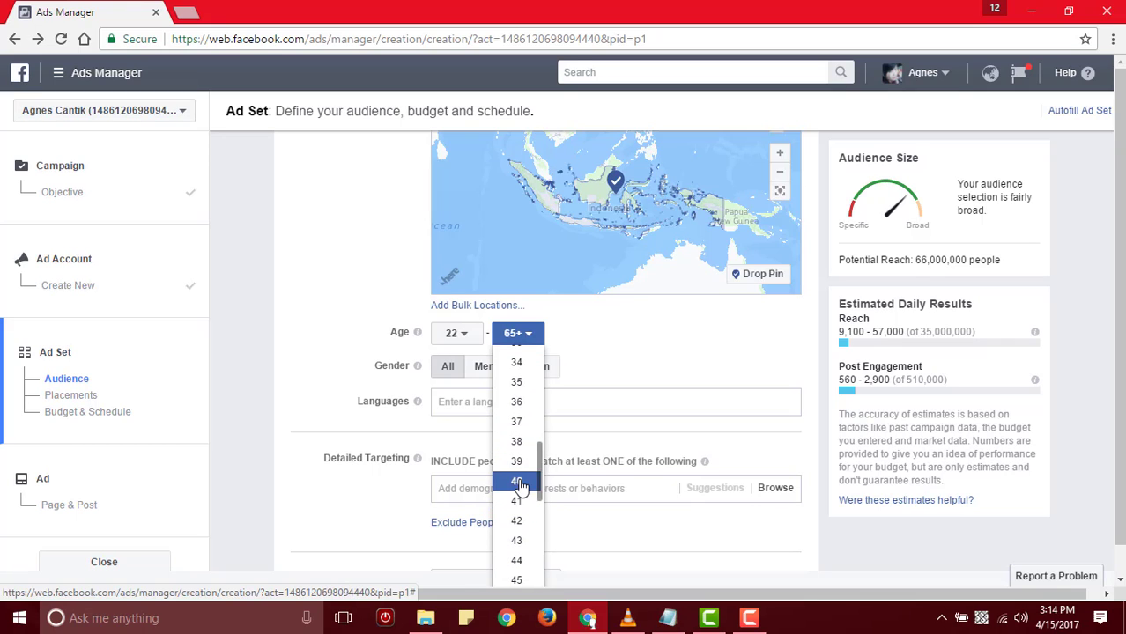
left_click(517, 479)
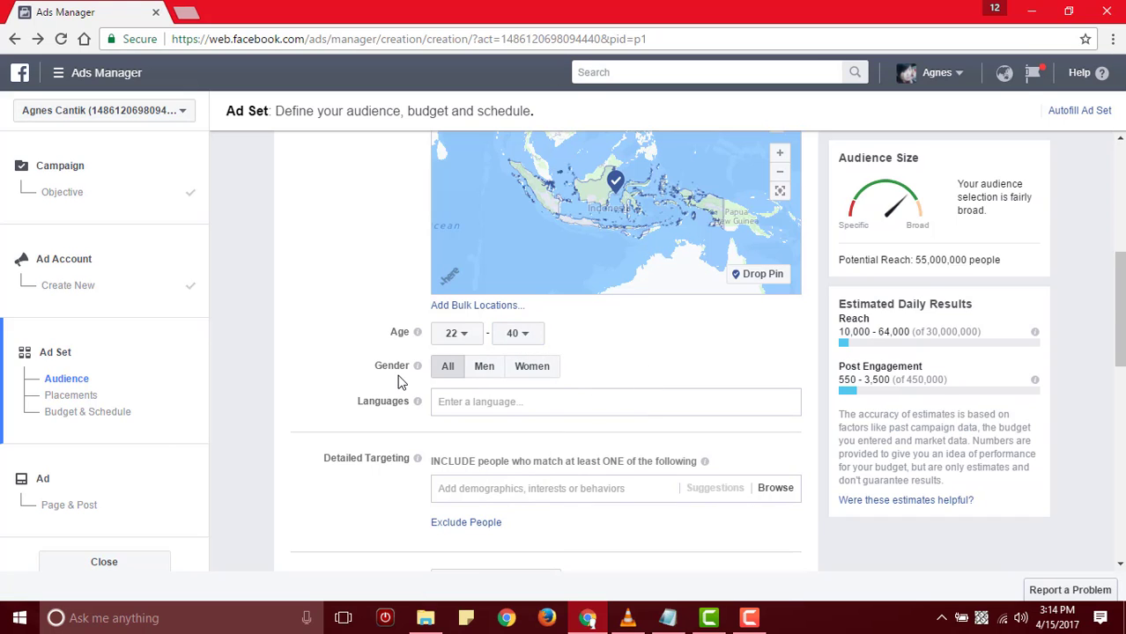
left_click(483, 368)
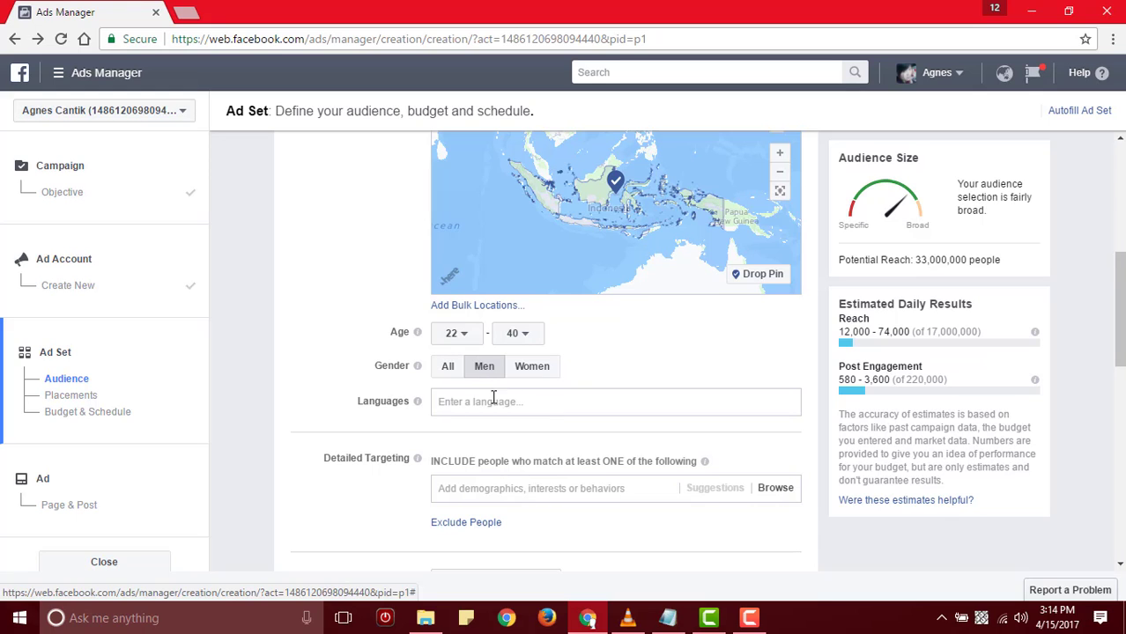
- Add the interest Real Madrid C.F. to the audience's detailed targeting
scroll(417, 401, "down", 1)
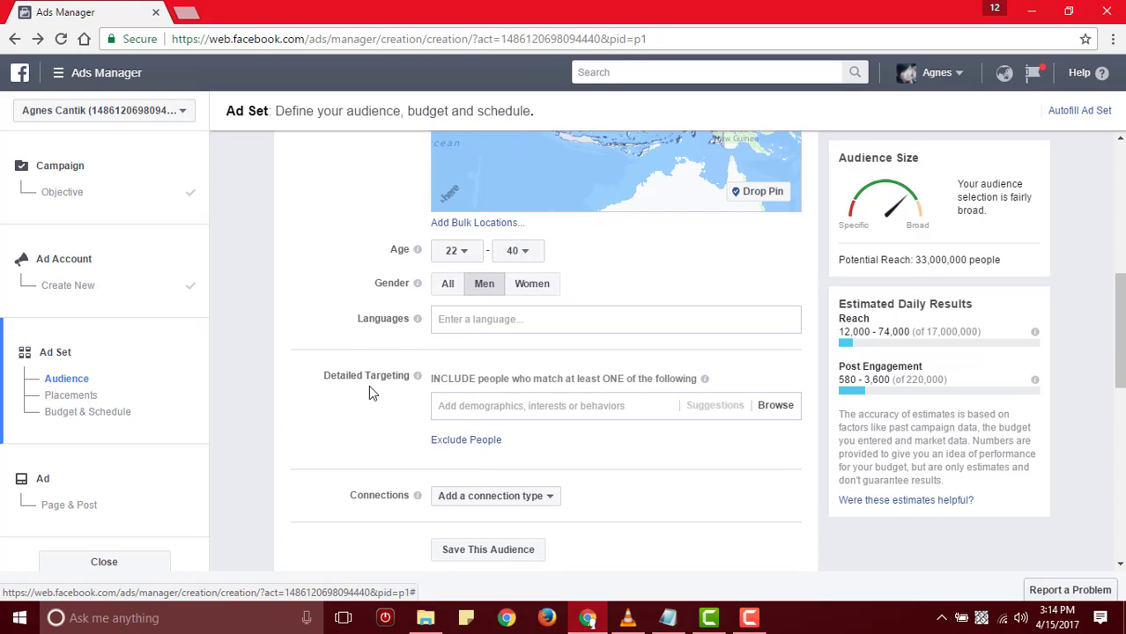
mouse_move(416, 321)
scroll(385, 363, "down", 1)
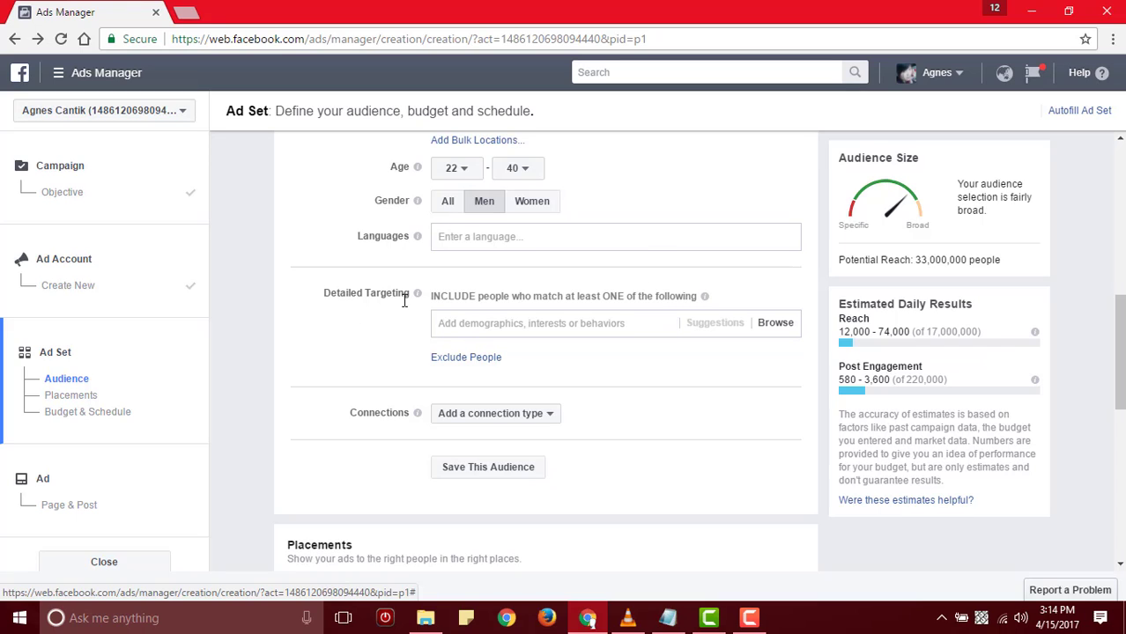
left_click(487, 323)
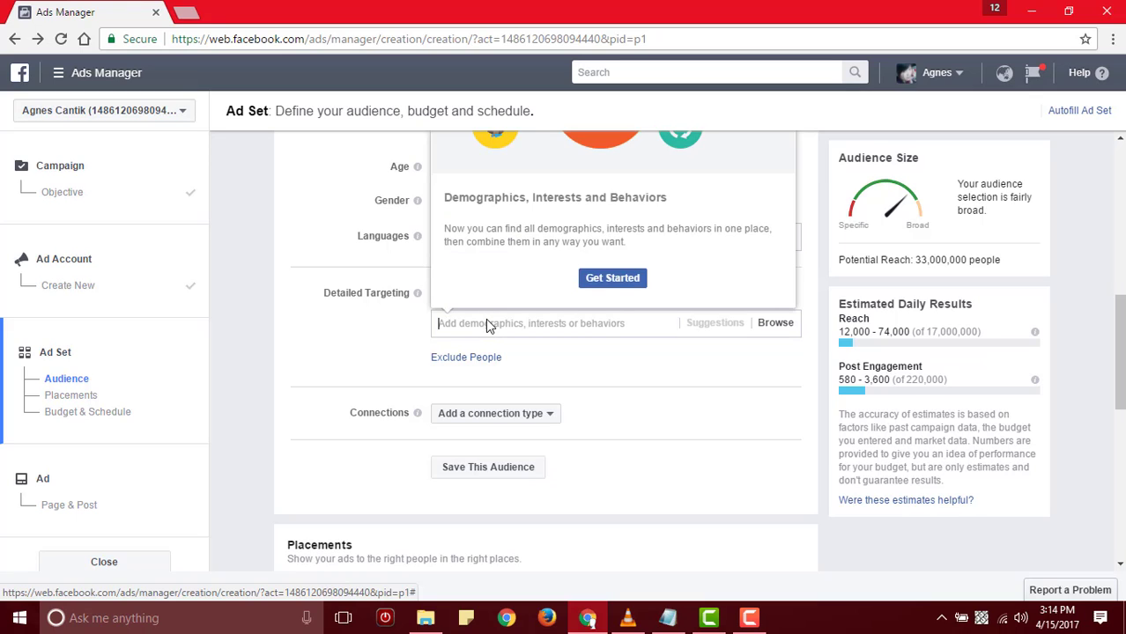
type("rea")
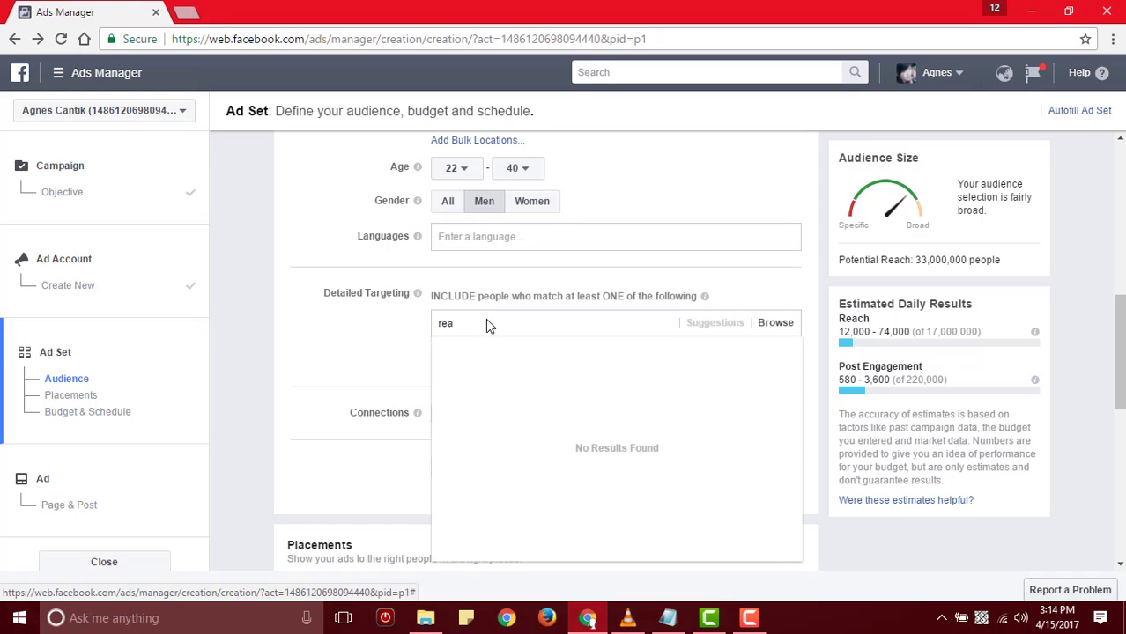
type("l madr")
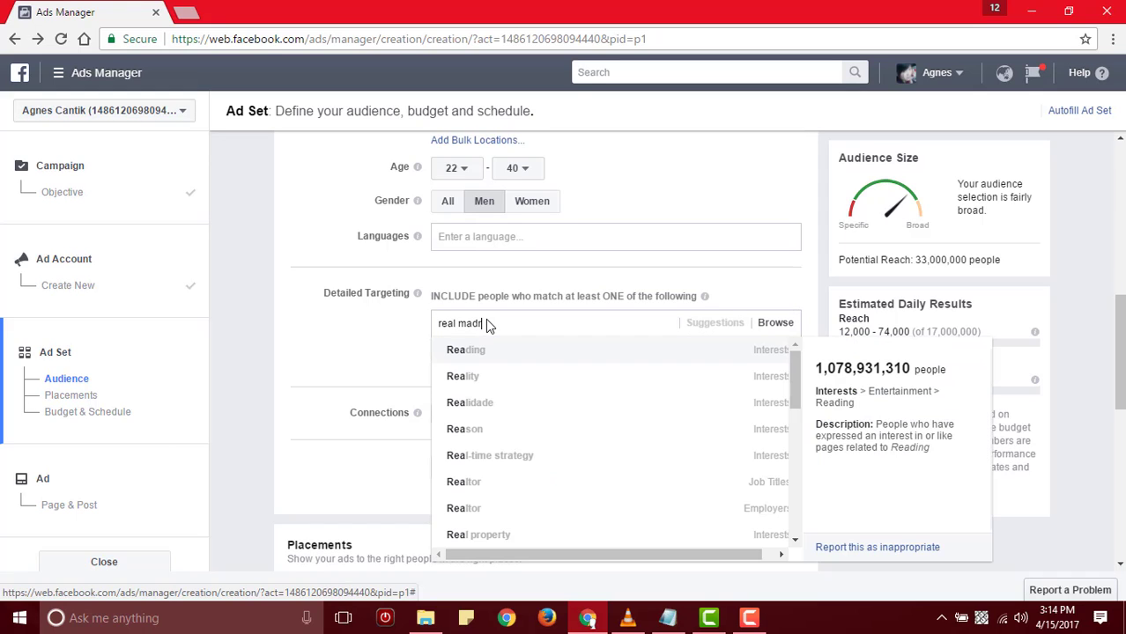
type("id")
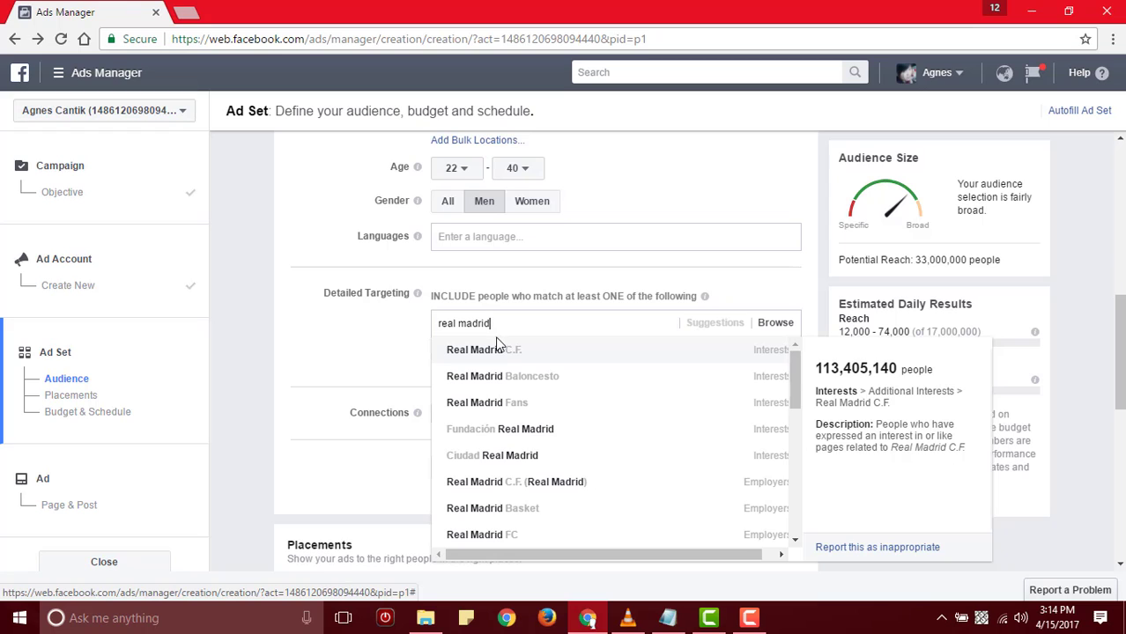
left_click(479, 354)
- Add the interests Cristiano Ronaldo and James Rodríguez to the detailed targeting
scroll(344, 360, "down", 1)
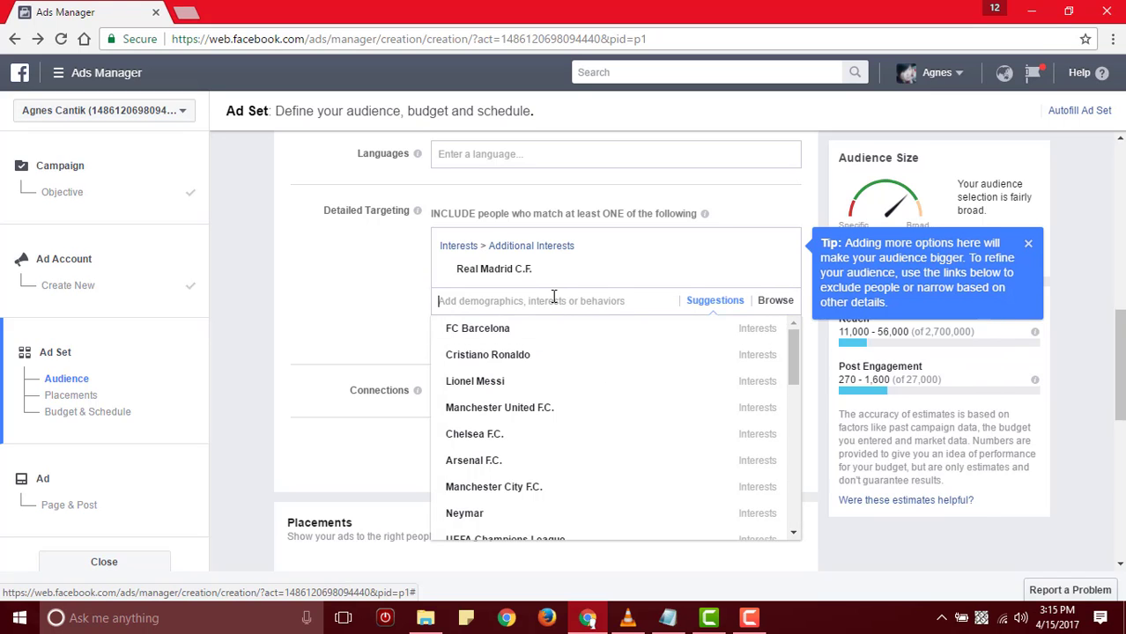
left_click(548, 356)
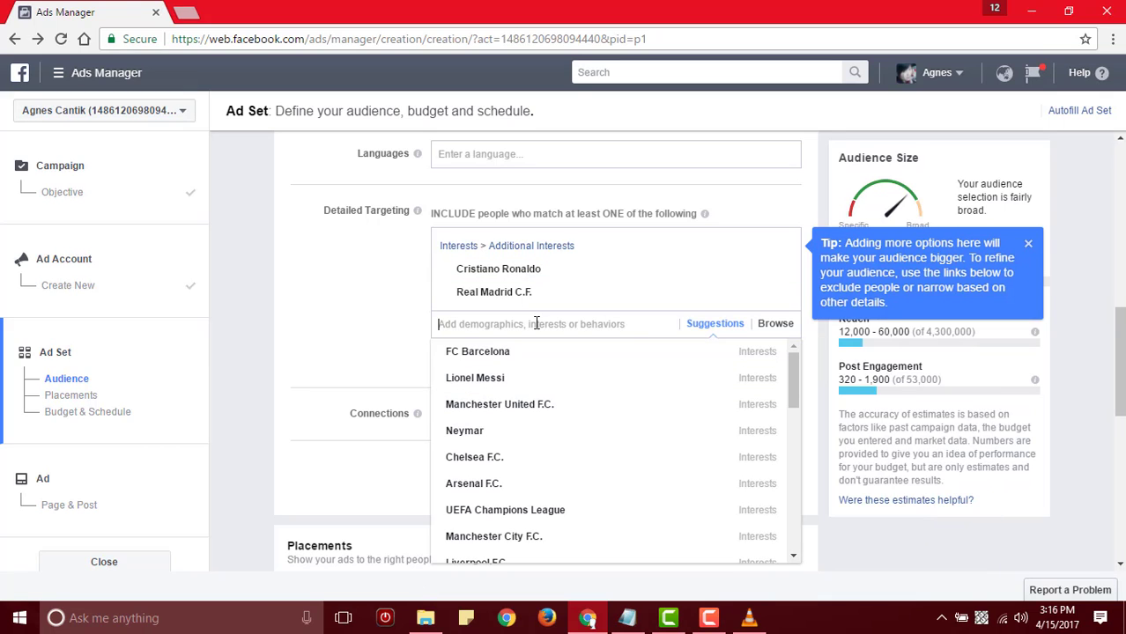
type("James ")
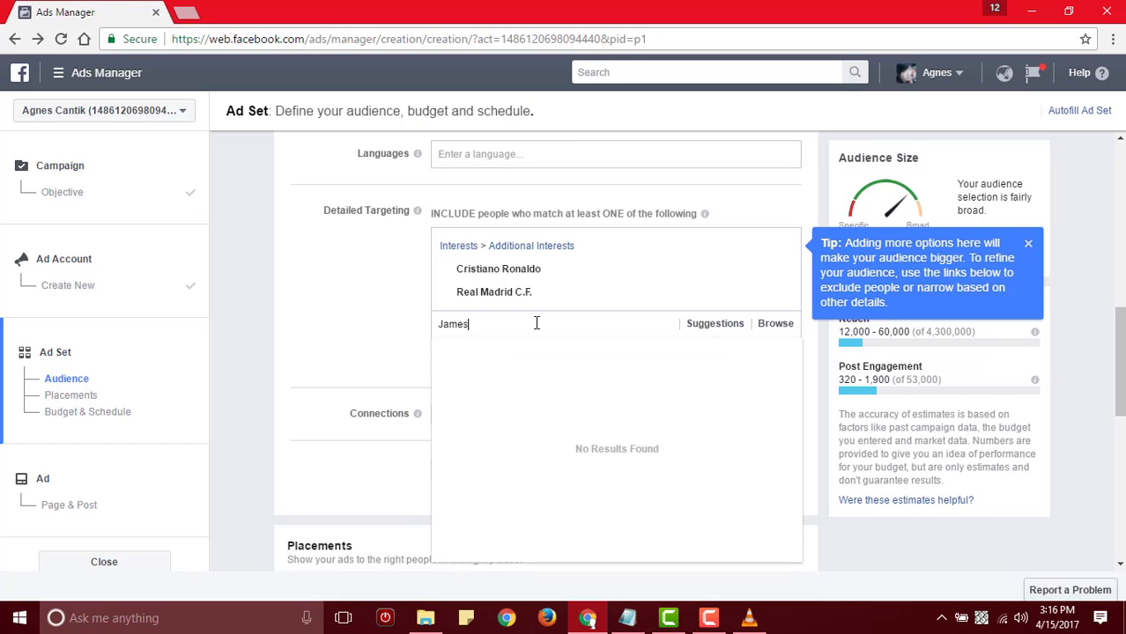
type("Rod")
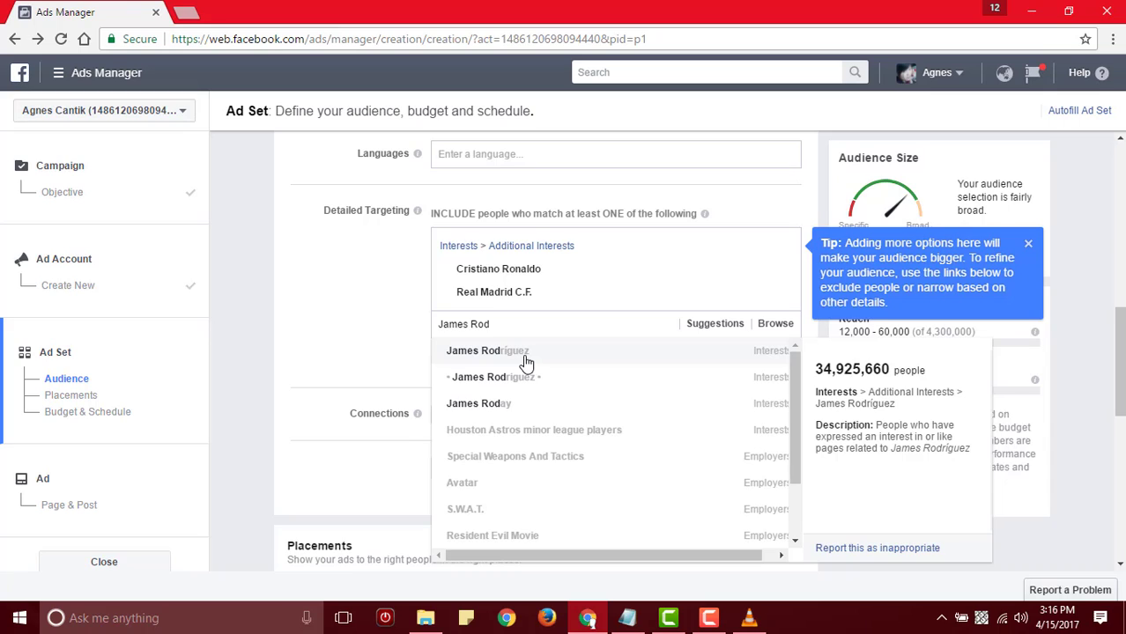
left_click(526, 361)
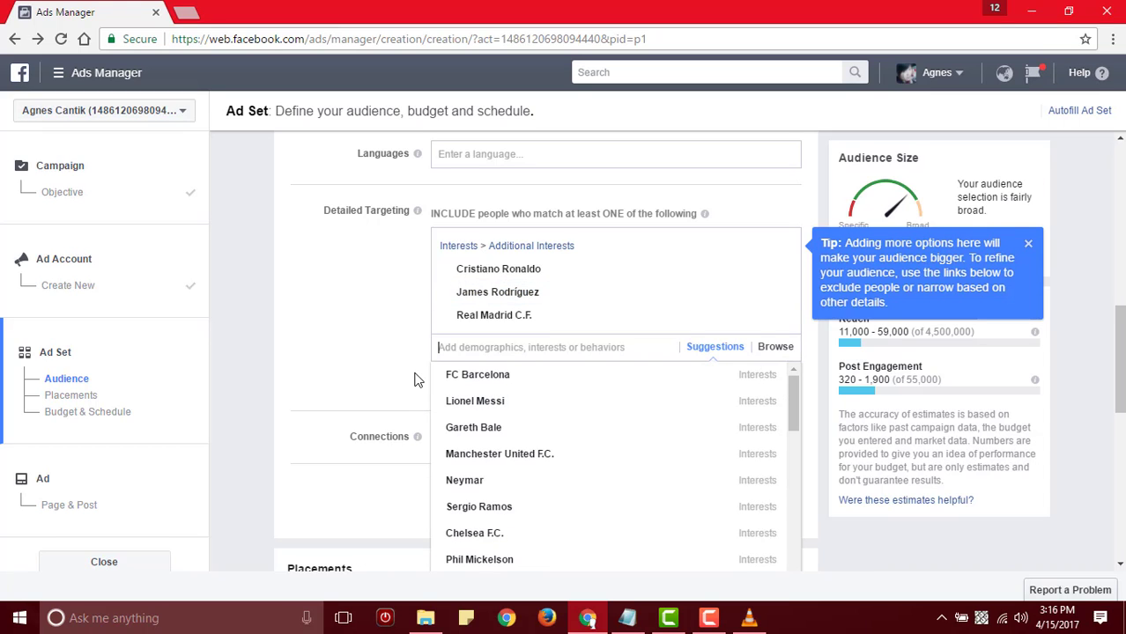
- Add the interest MadridistaNews.com to the audience's detailed targeting
type("madrid")
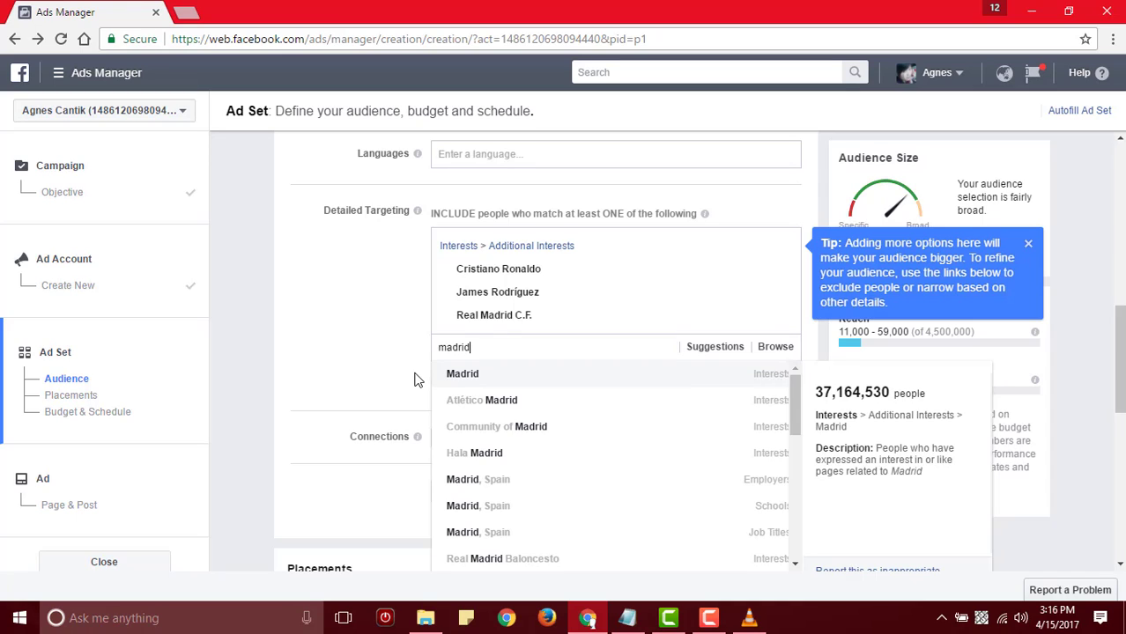
type("istanews")
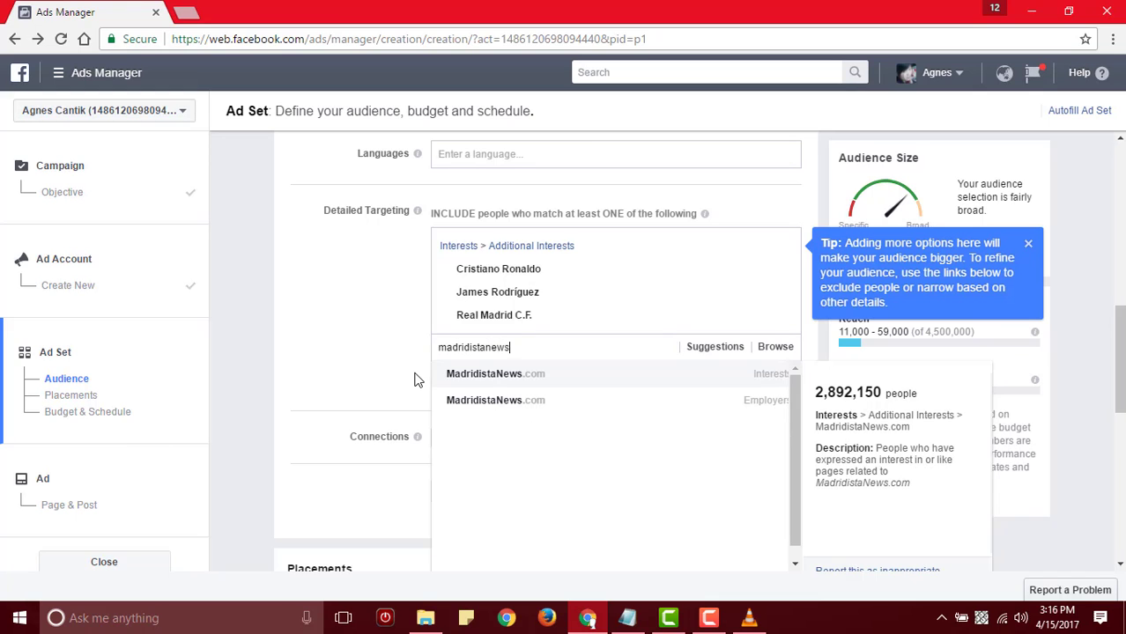
left_click(669, 377)
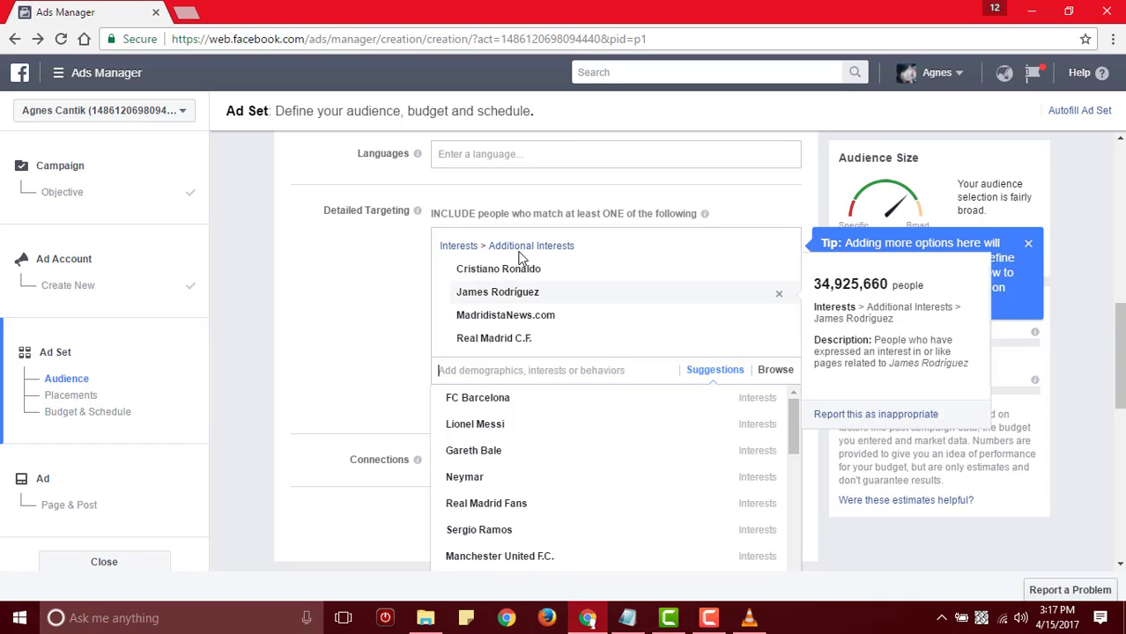
mouse_move(532, 299)
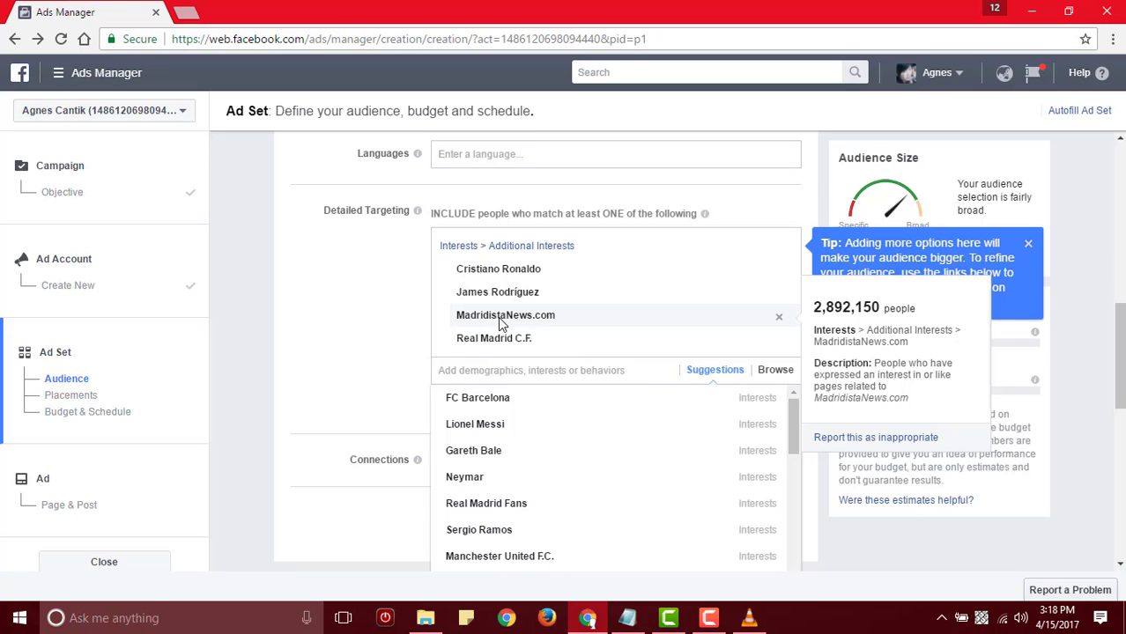
left_click(382, 302)
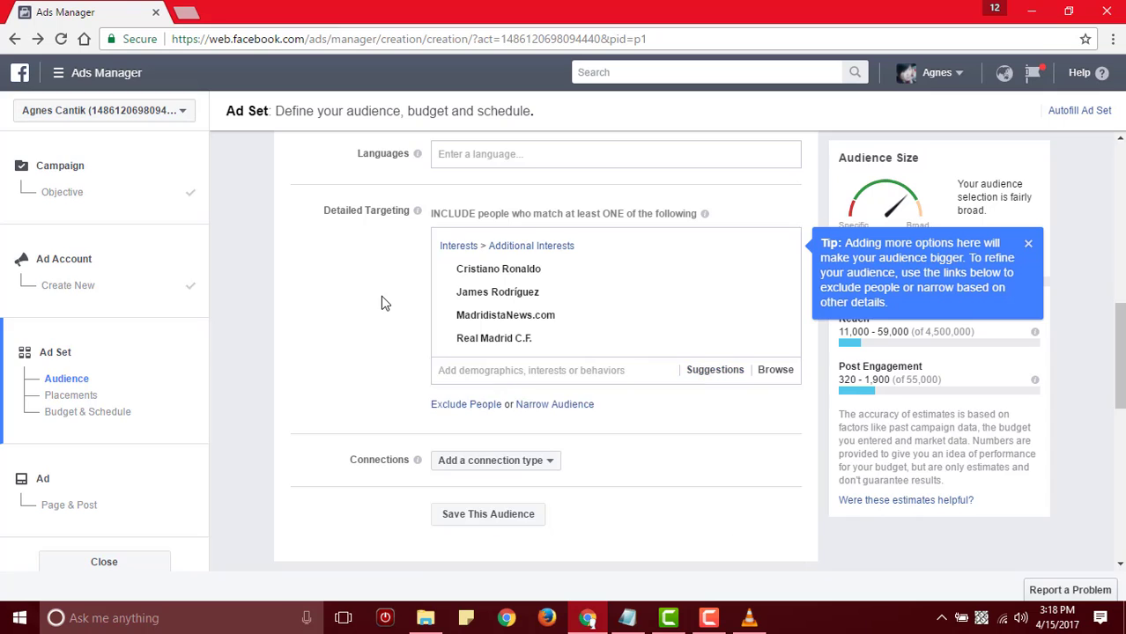
- Try narrowing the audience to people also interested in Association football (Soccer), and remove that condition
scroll(380, 302, "down", 1)
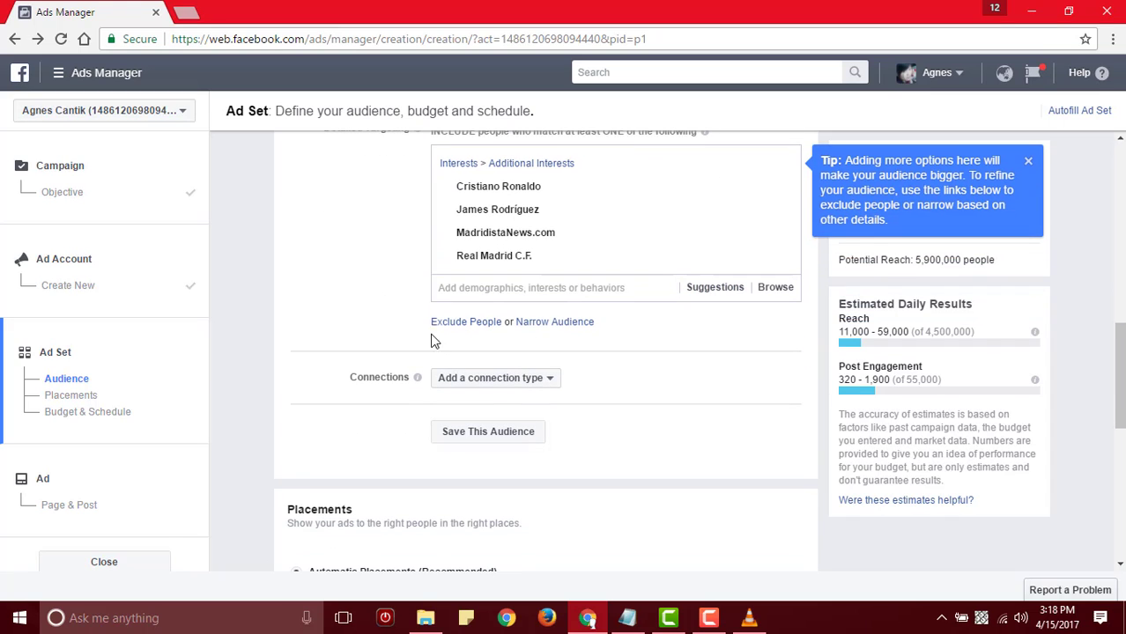
left_click(537, 323)
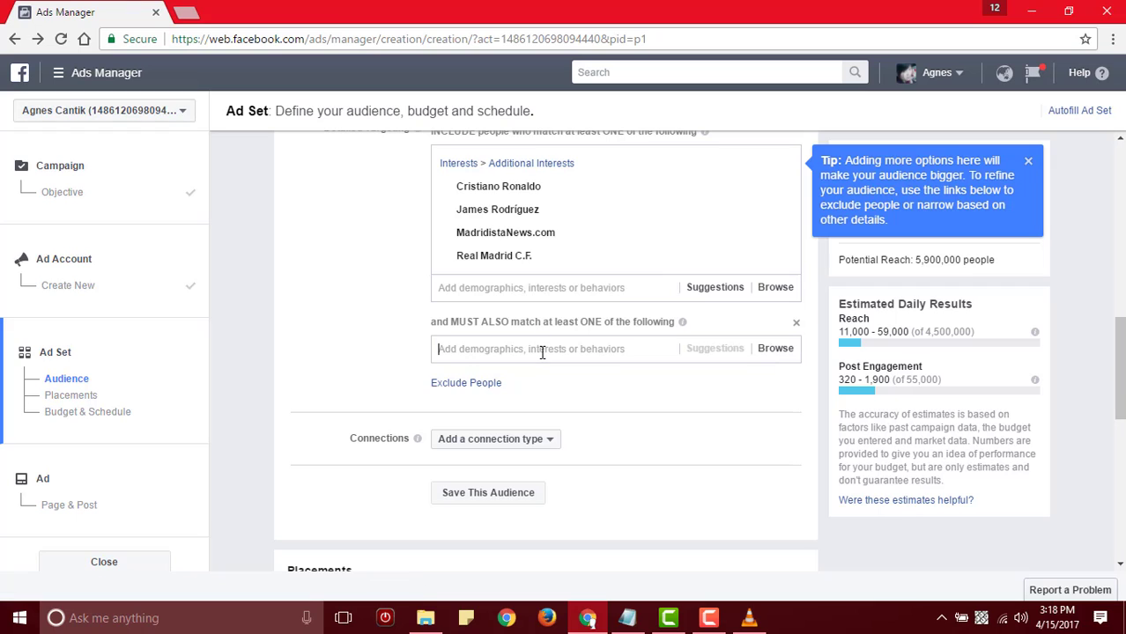
left_click(541, 349)
type("sepa")
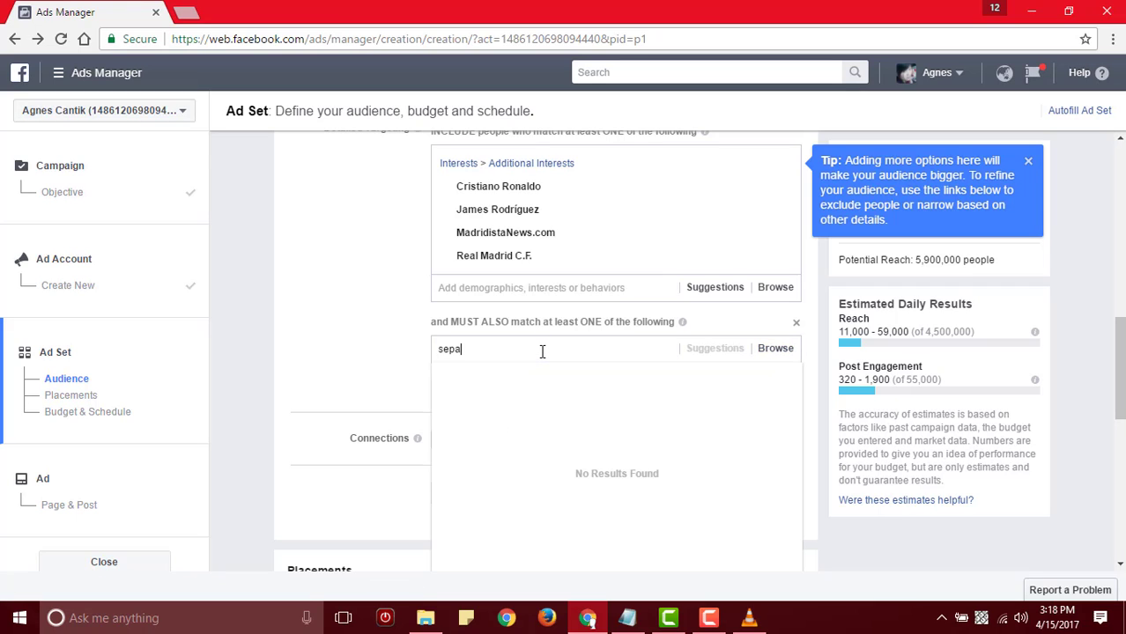
type("k bola")
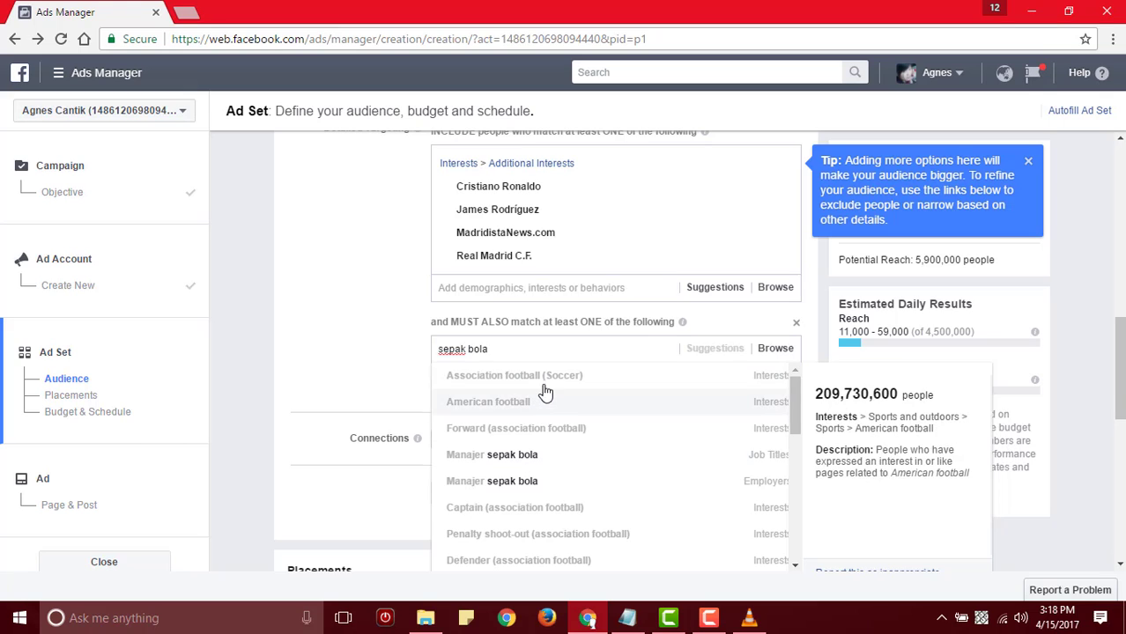
left_click(546, 377)
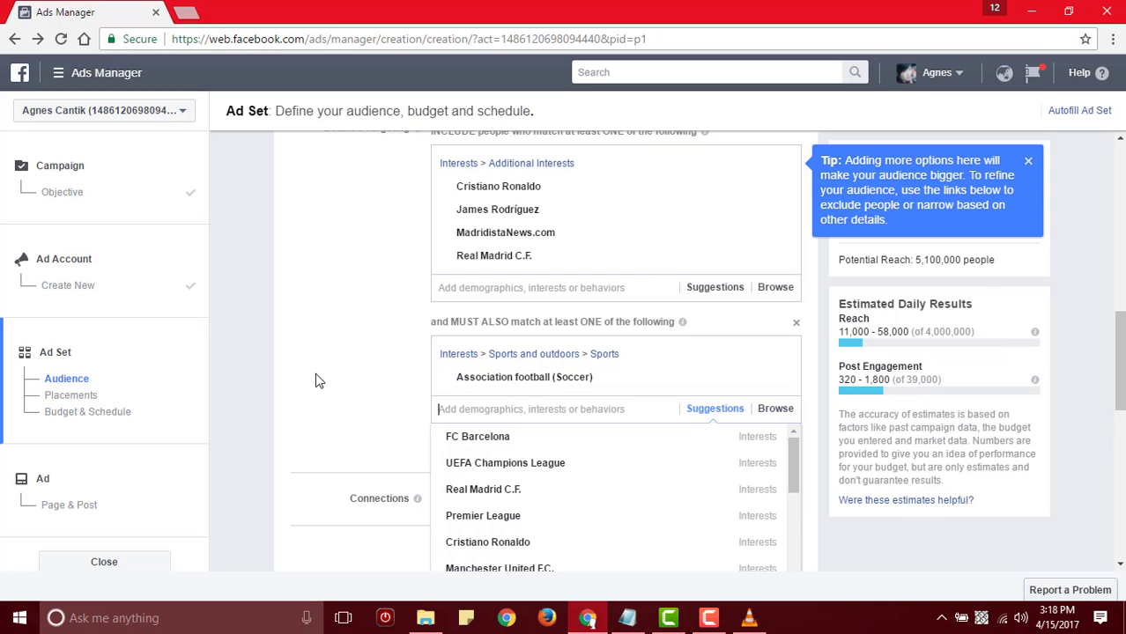
scroll(315, 372, "up", 1)
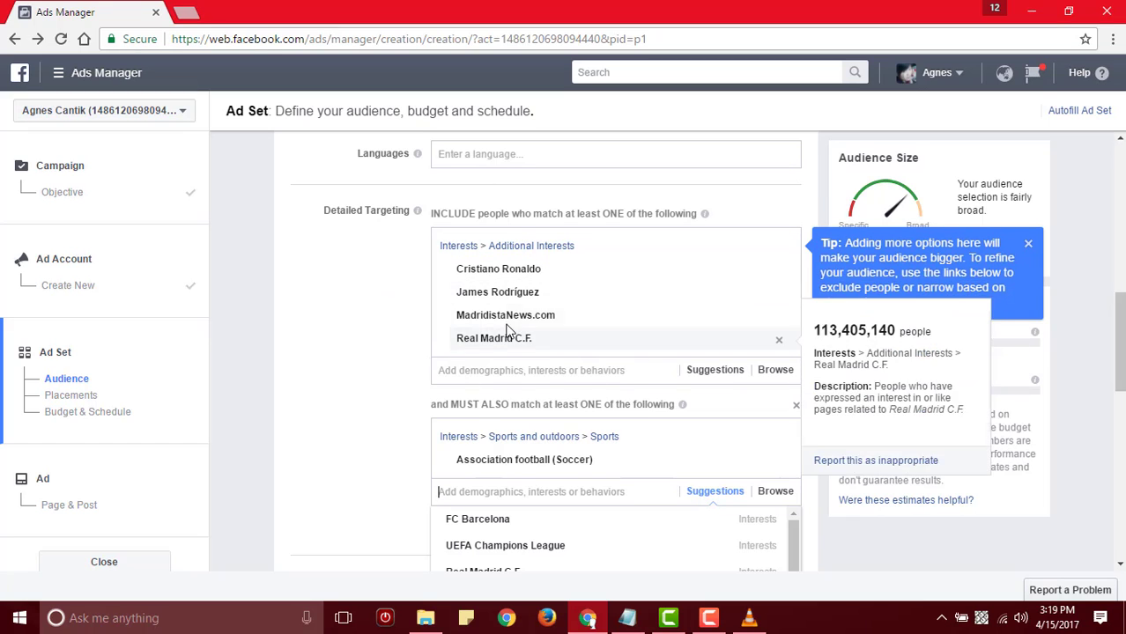
left_click(790, 459)
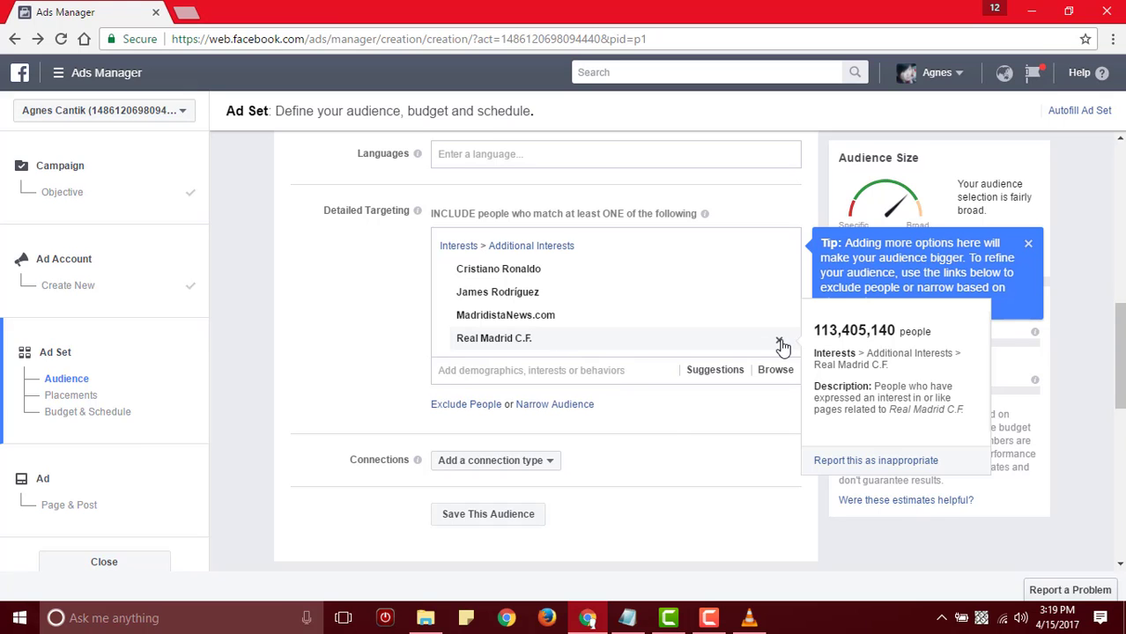
- Remove Real Madrid C.F. from the included interests and narrow the audience with it as a must-also-match interest instead
left_click(780, 344)
left_click(586, 383)
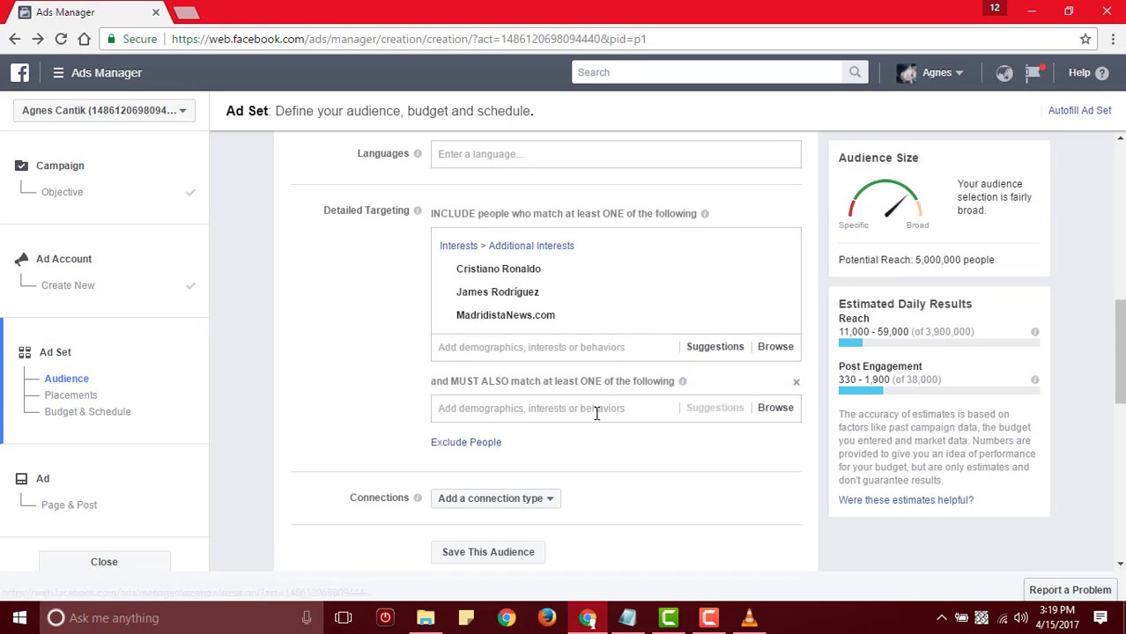
left_click(597, 410)
type("real")
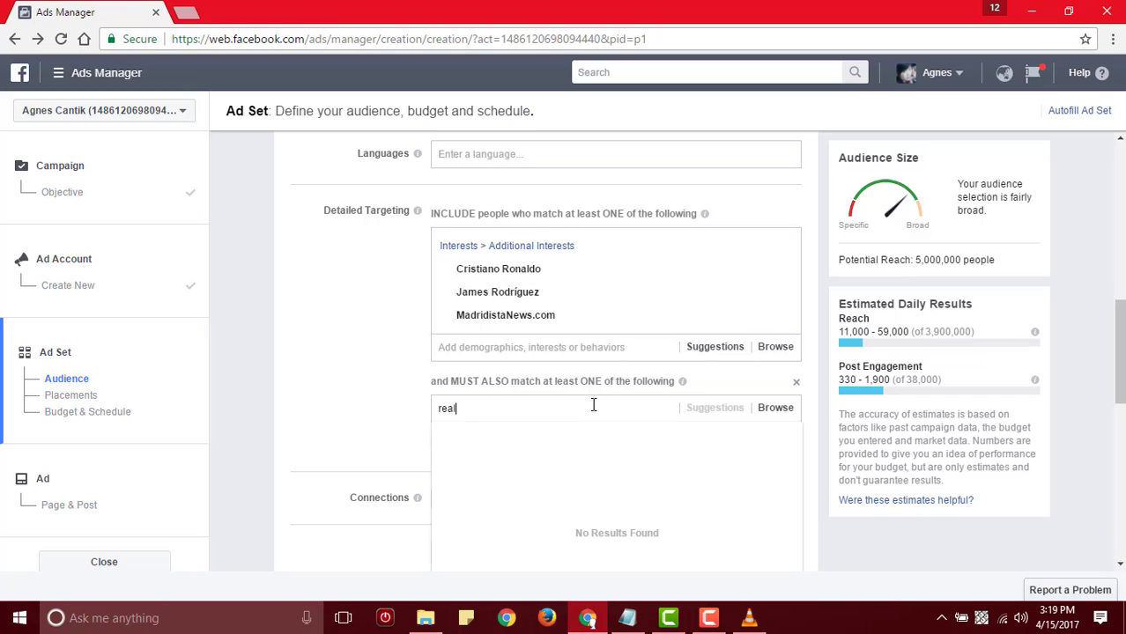
type(" madrid")
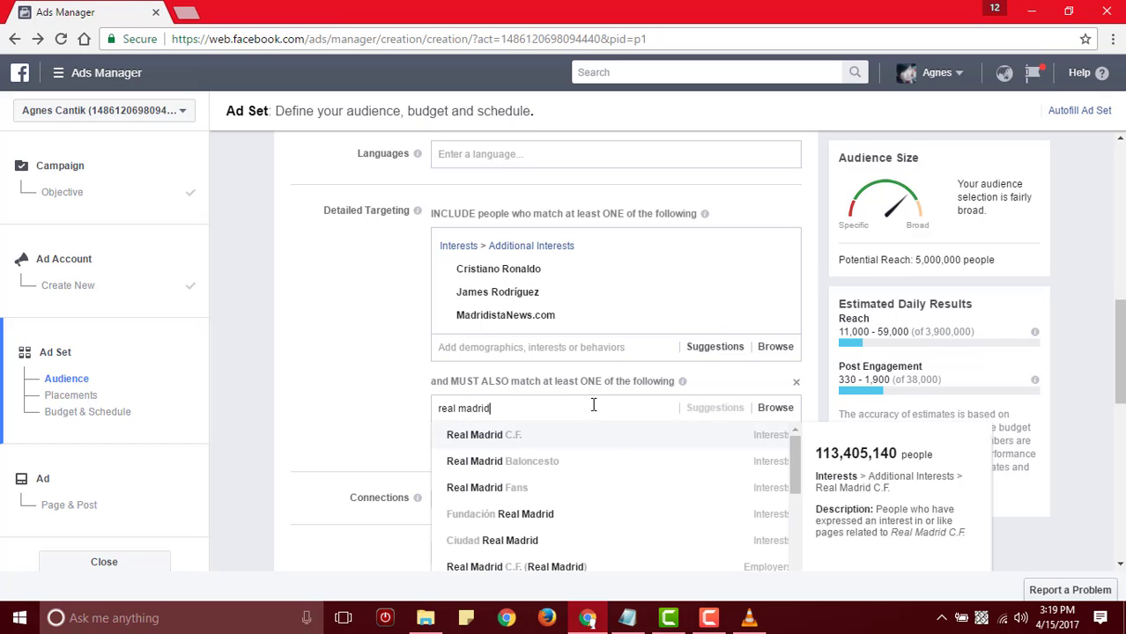
left_click(460, 434)
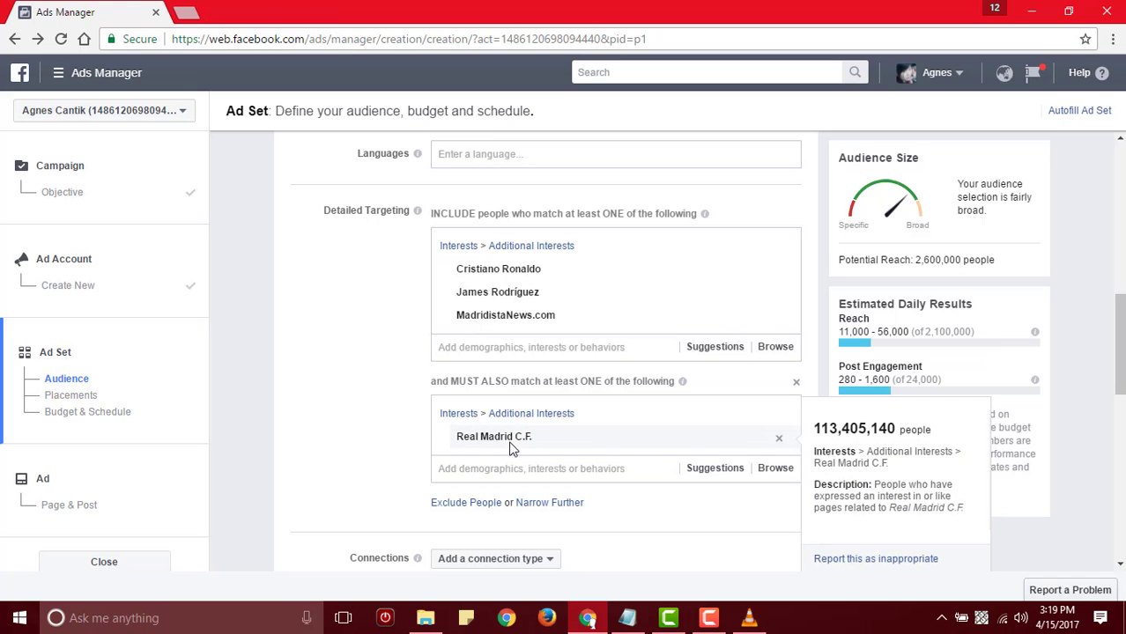
- Review the included interests and the explanation of how the must-also-match condition narrows the audience
mouse_move(477, 286)
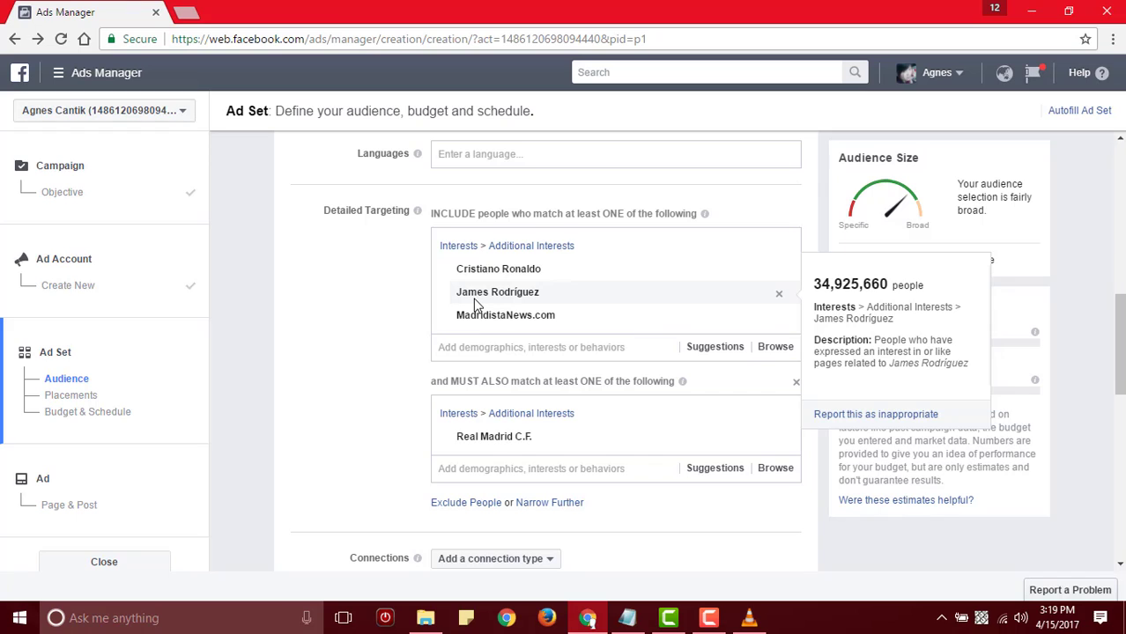
mouse_move(479, 319)
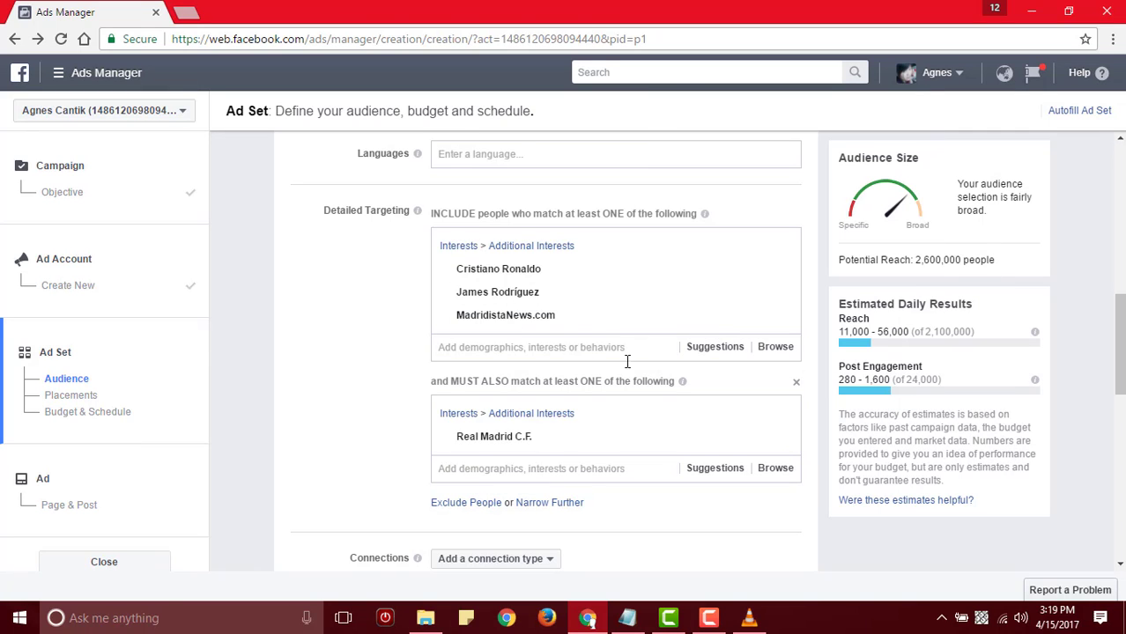
mouse_move(580, 322)
mouse_move(684, 385)
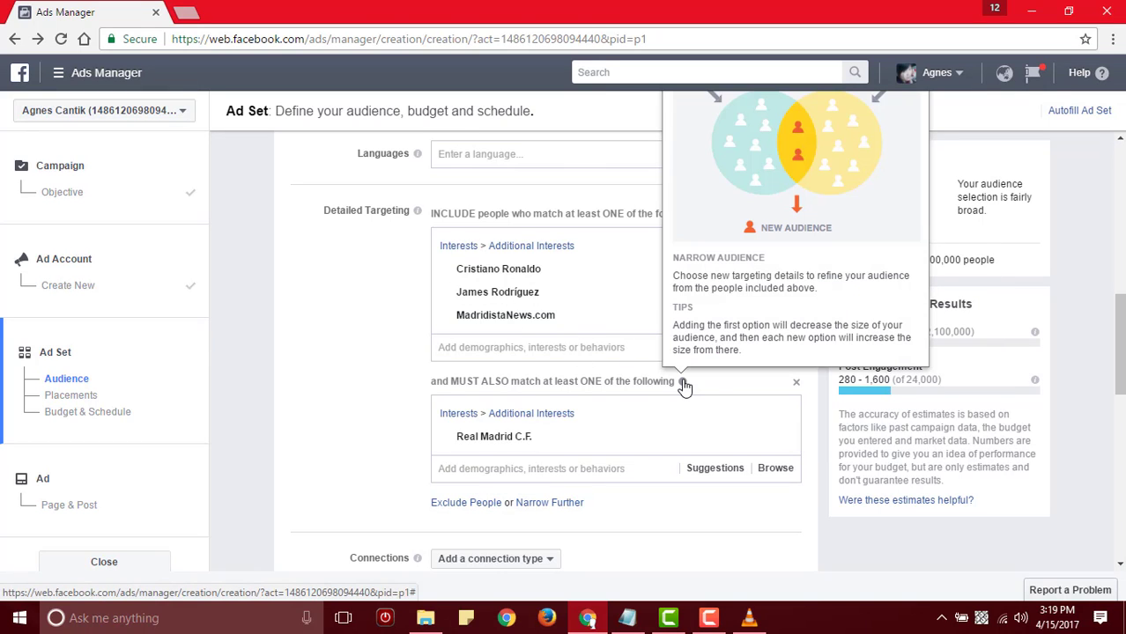
scroll(683, 385, "up", 1)
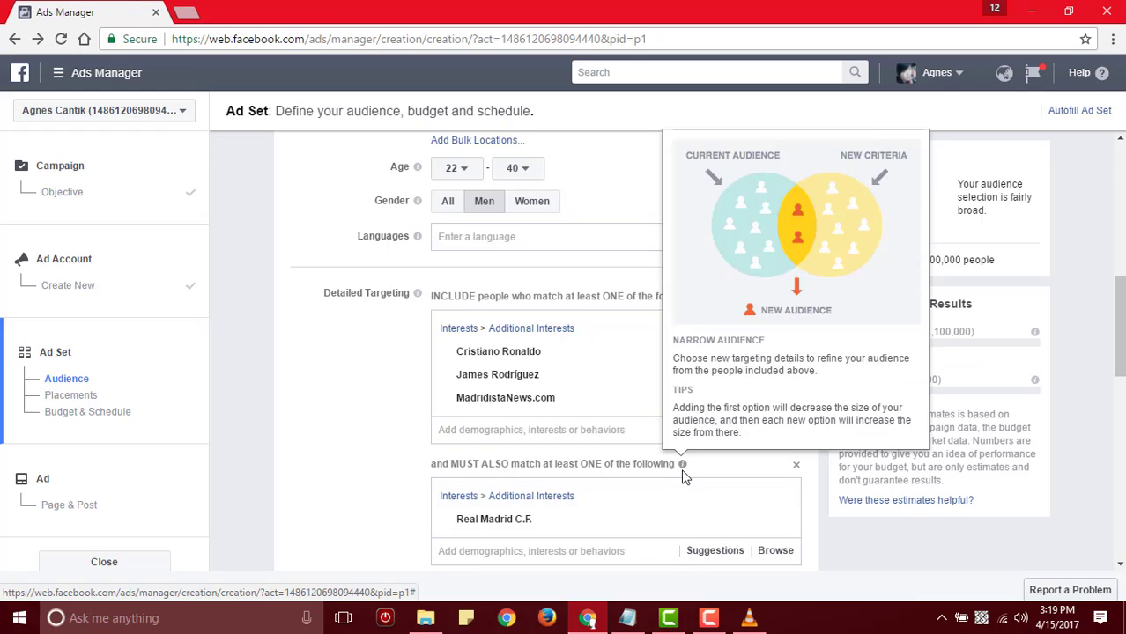
mouse_move(682, 473)
scroll(684, 473, "down", 3)
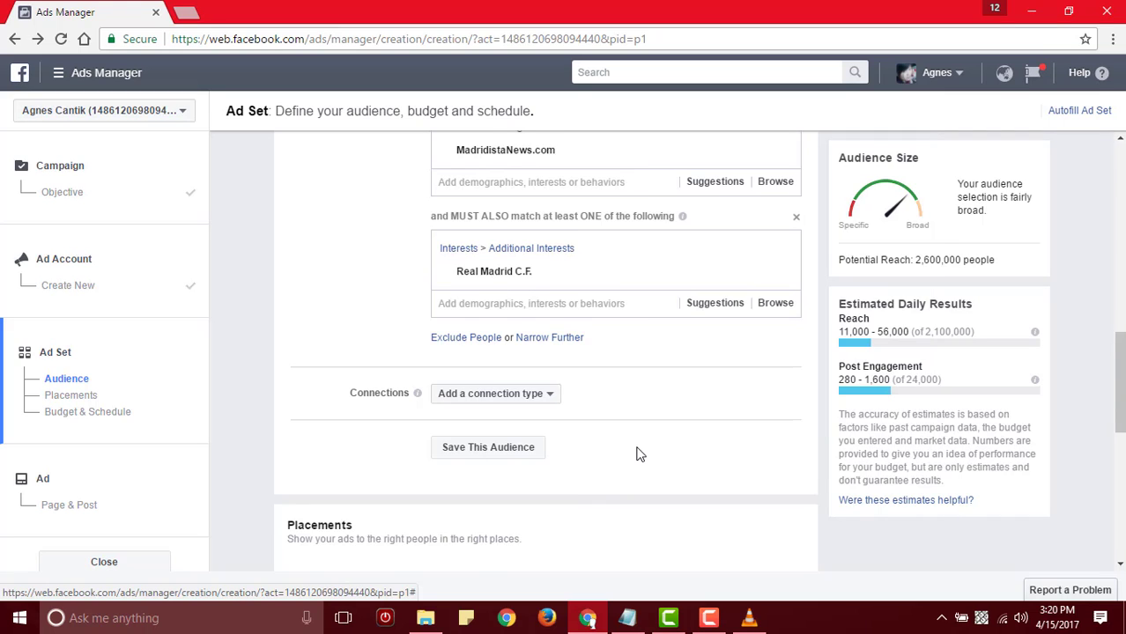
- Add the network connection behaviors 3G Connection, 4G Connection and WiFi Connection to the must-also-match group
scroll(640, 454, "up", 1)
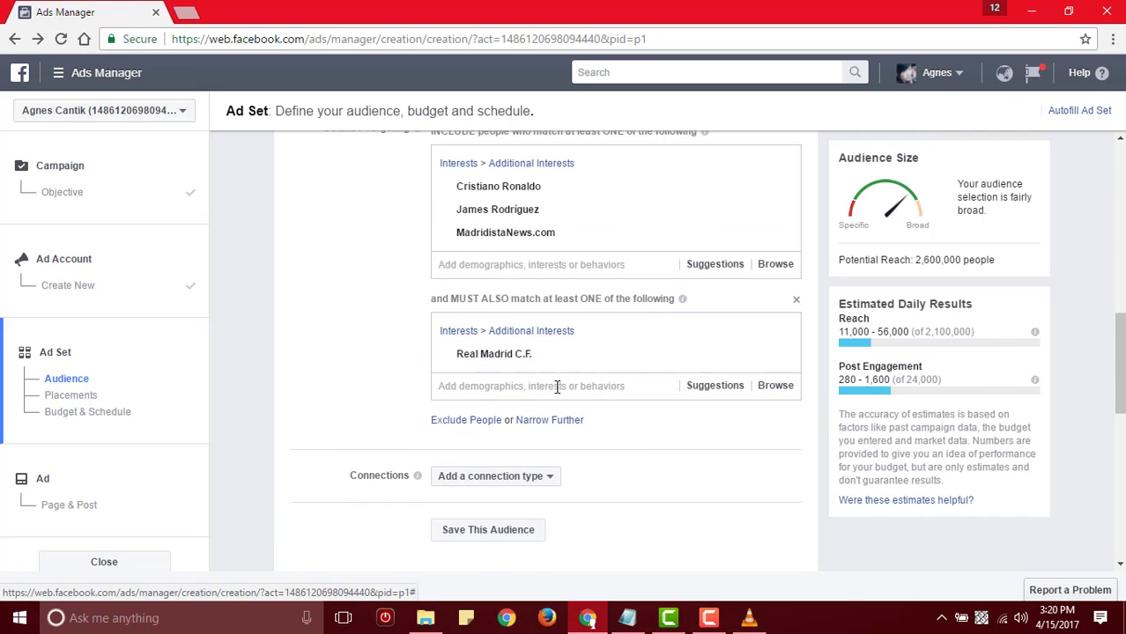
left_click(557, 389)
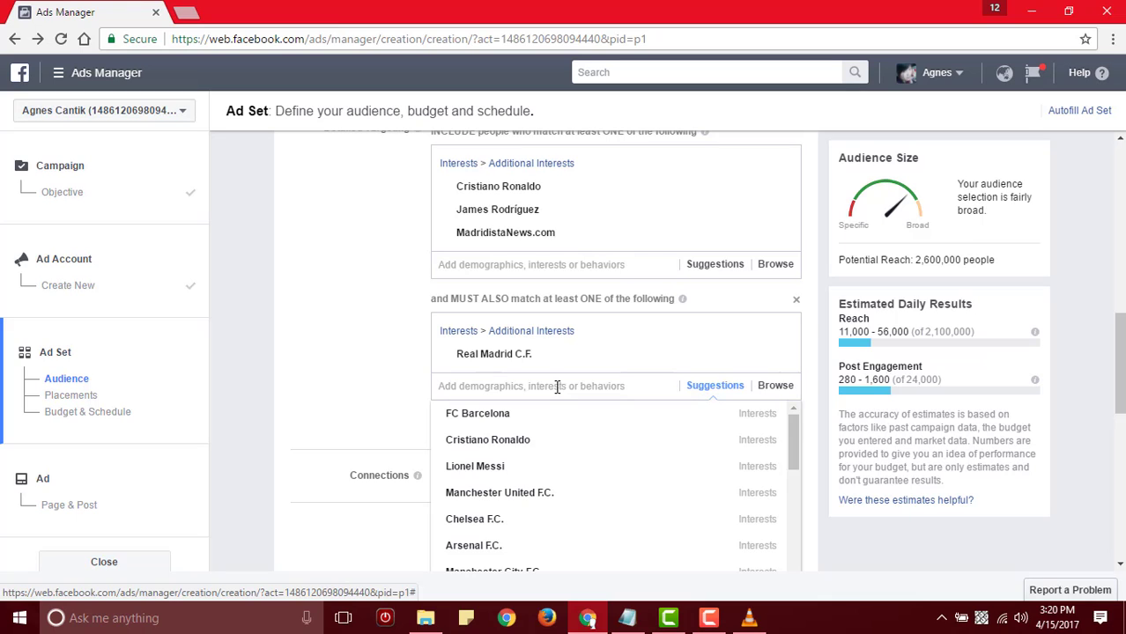
type("3g")
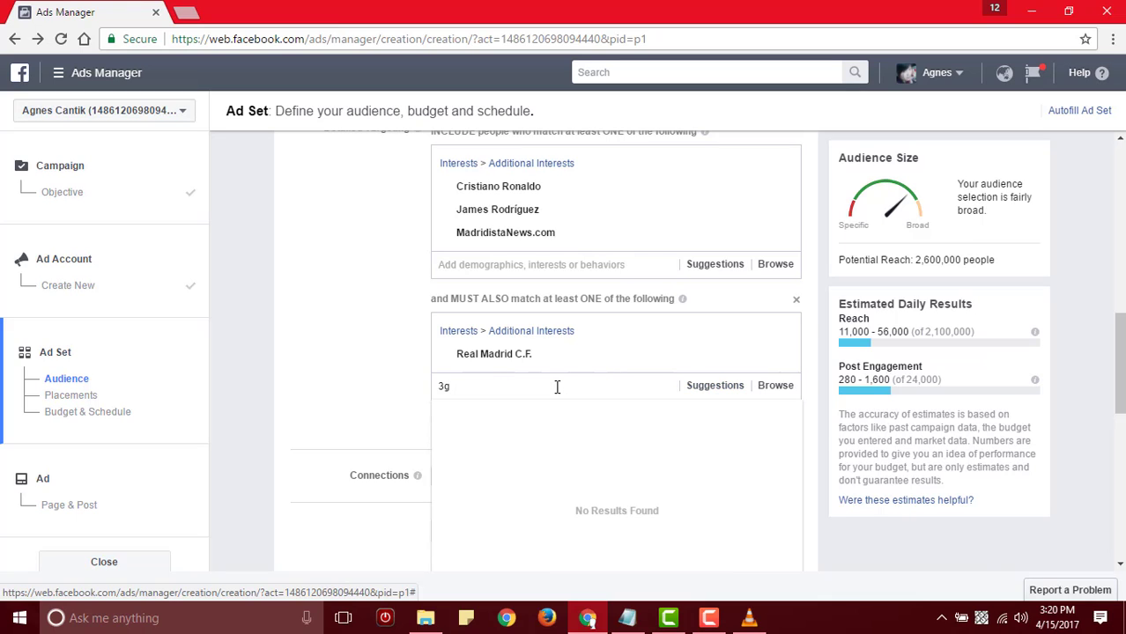
left_click(522, 476)
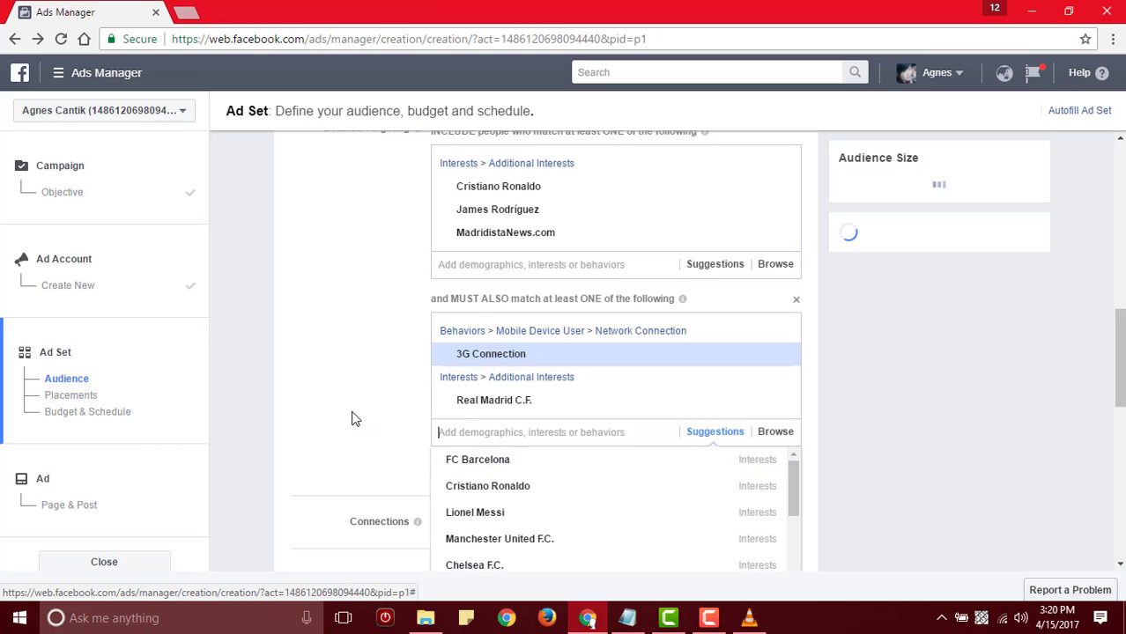
type("4g")
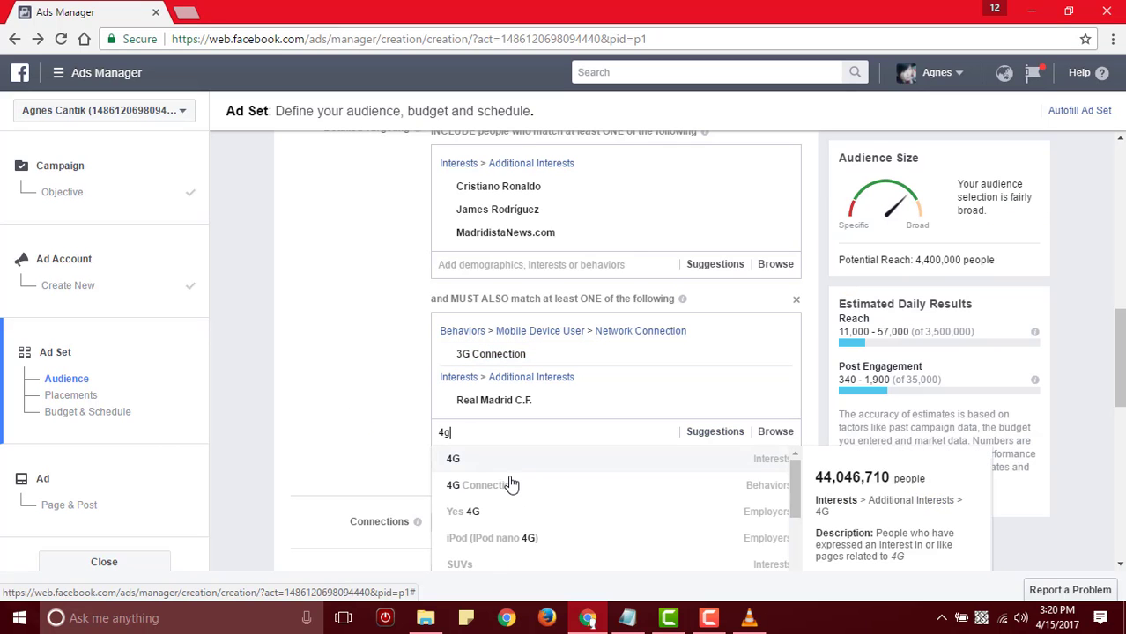
left_click(468, 483)
left_click(467, 483)
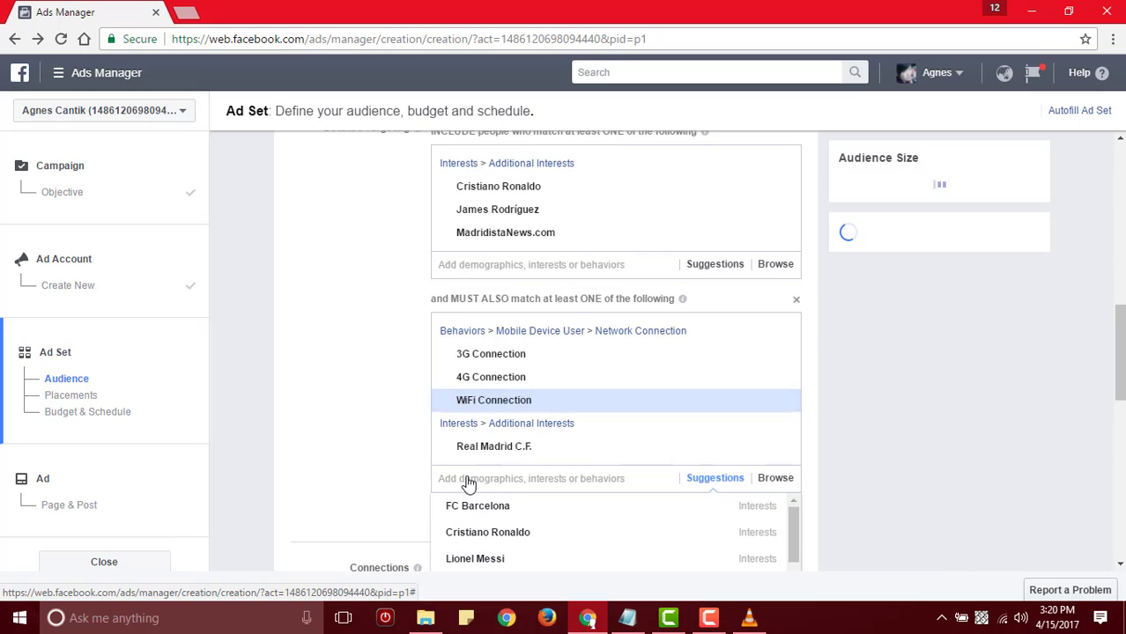
left_click(391, 424)
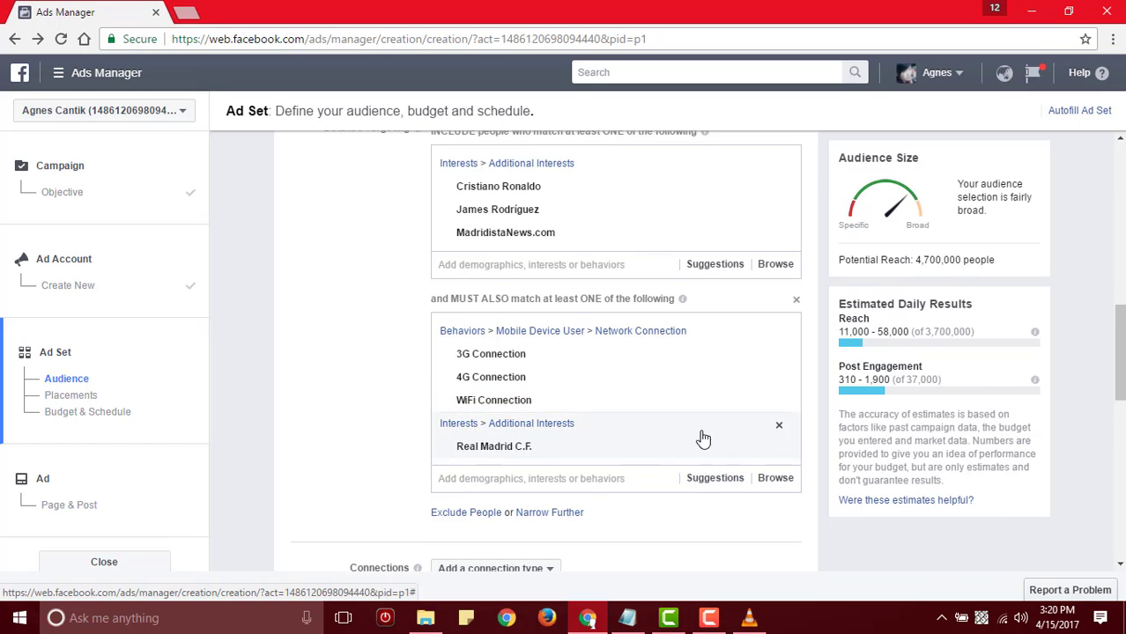
- Remove Real Madrid C.F. from the network connection group and add it in a further must-also-match group
left_click(779, 426)
left_click(550, 483)
left_click(557, 494)
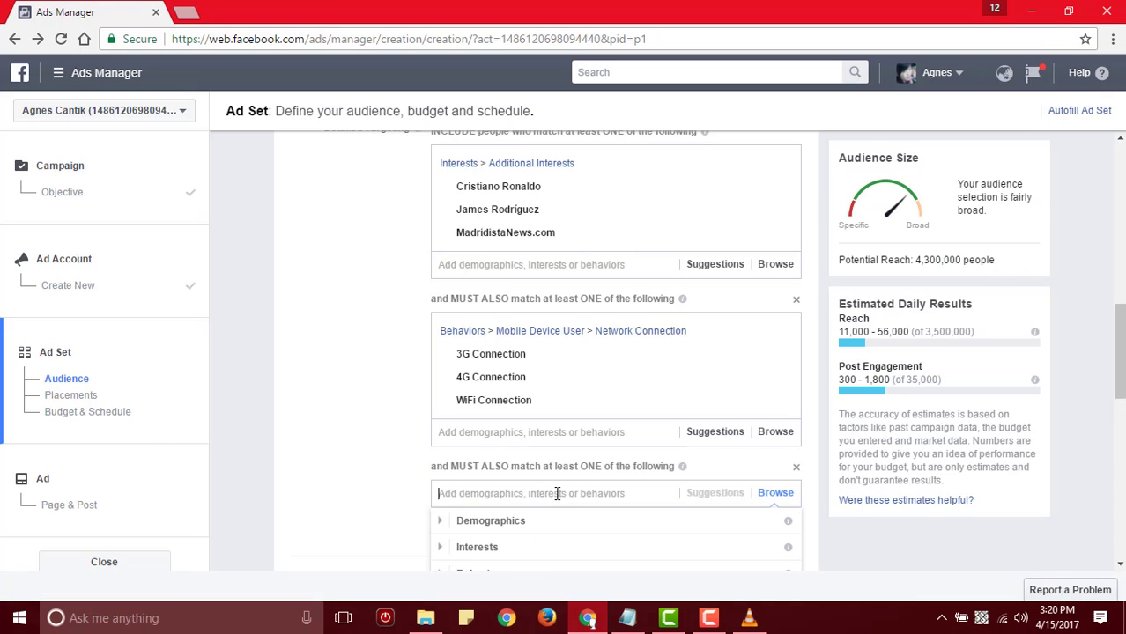
type("rea")
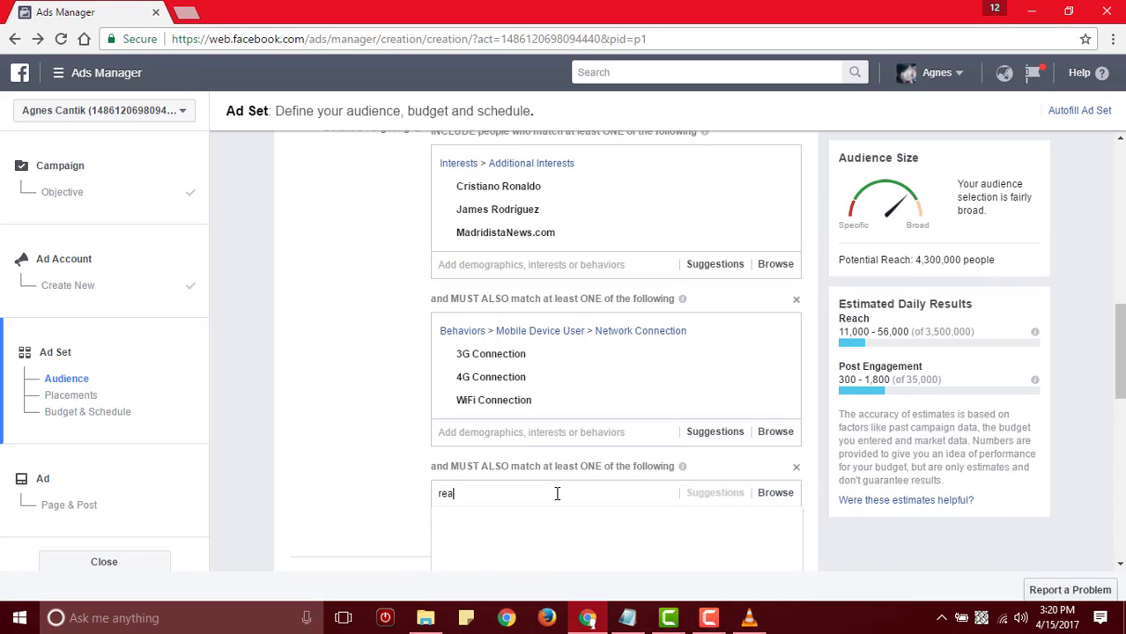
type("l mad")
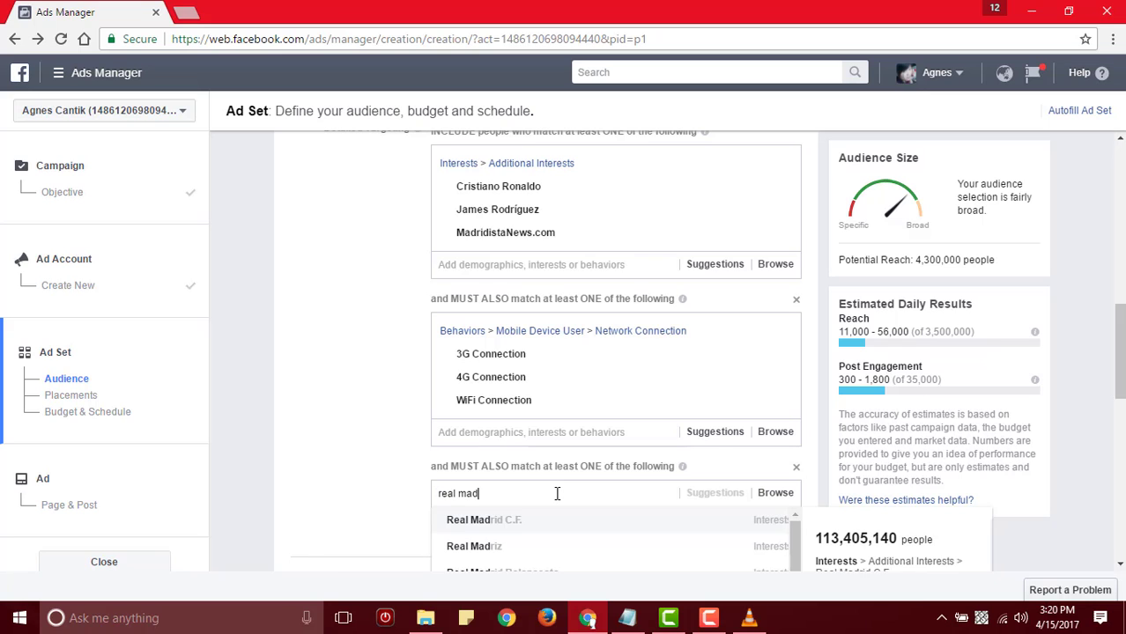
left_click(535, 521)
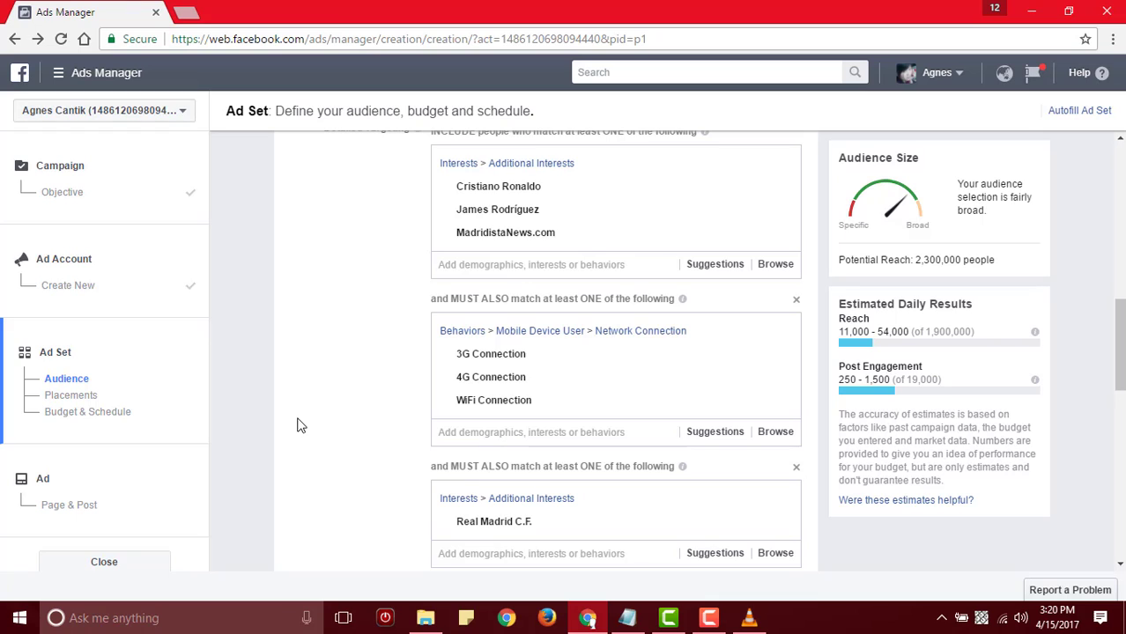
mouse_move(515, 528)
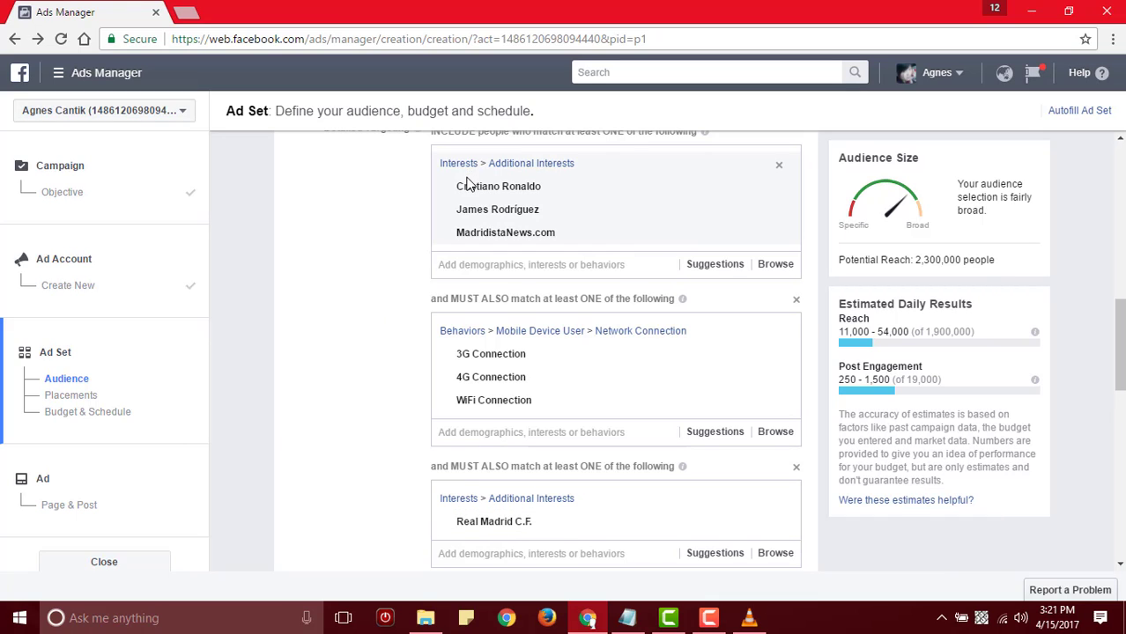
mouse_move(469, 188)
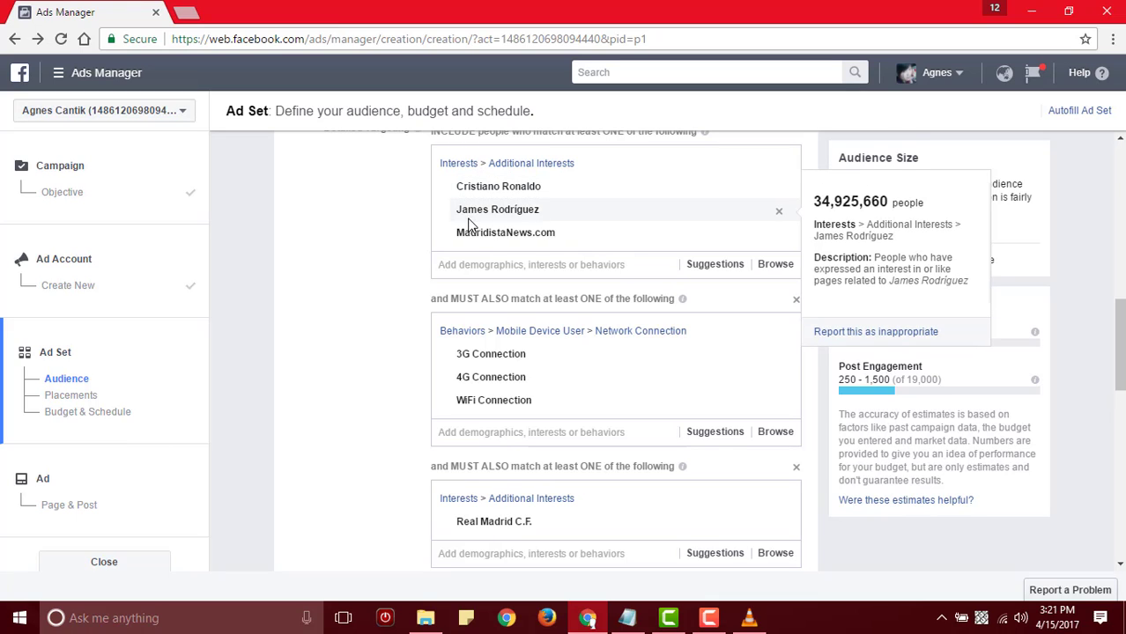
mouse_move(470, 246)
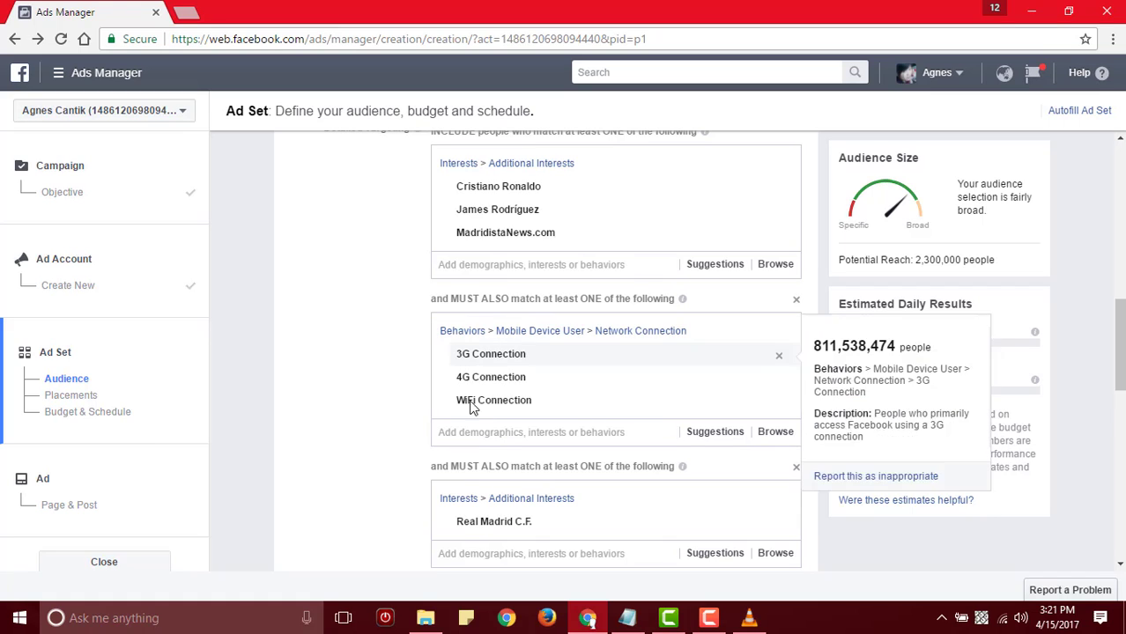
- Look through the available connection types and the Facebook Pages options for the audience
mouse_move(504, 363)
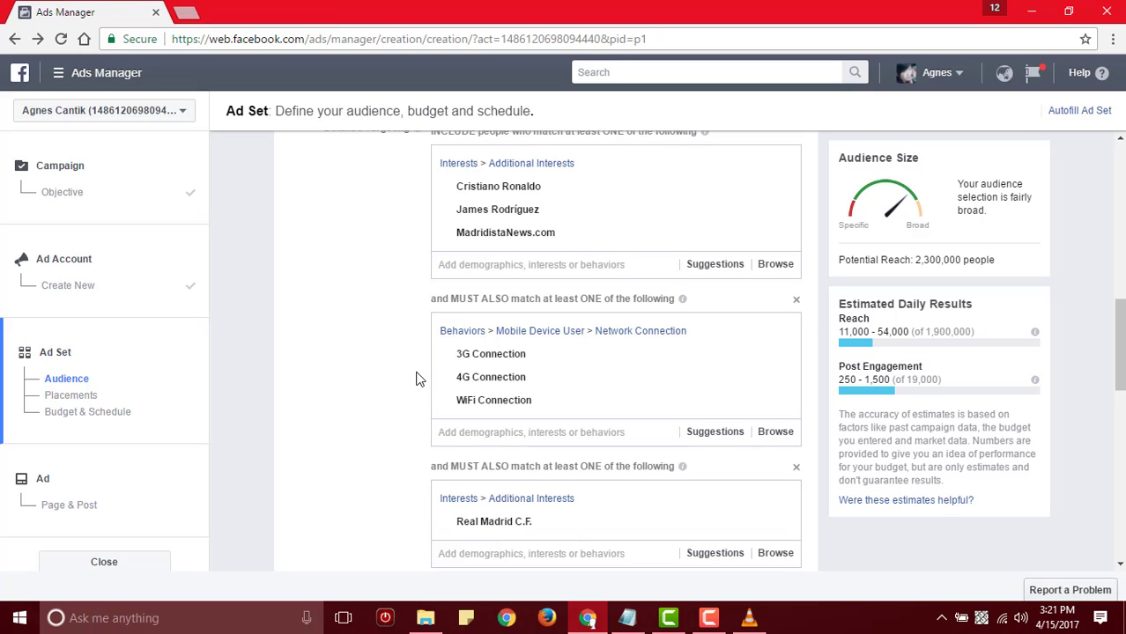
scroll(416, 374, "down", 2)
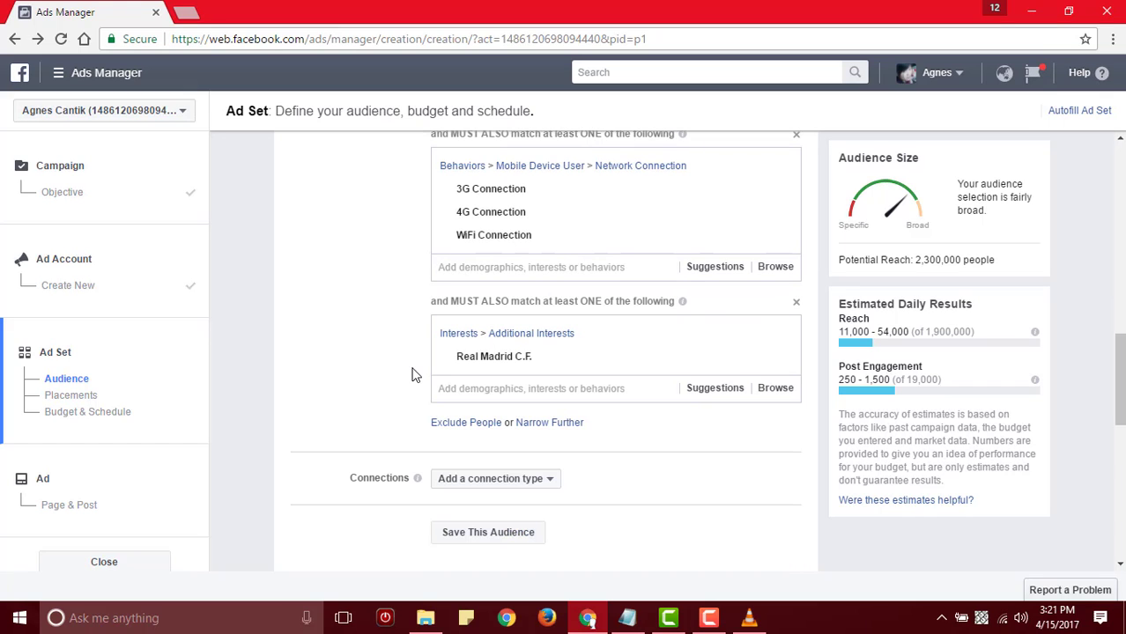
scroll(401, 371, "down", 1)
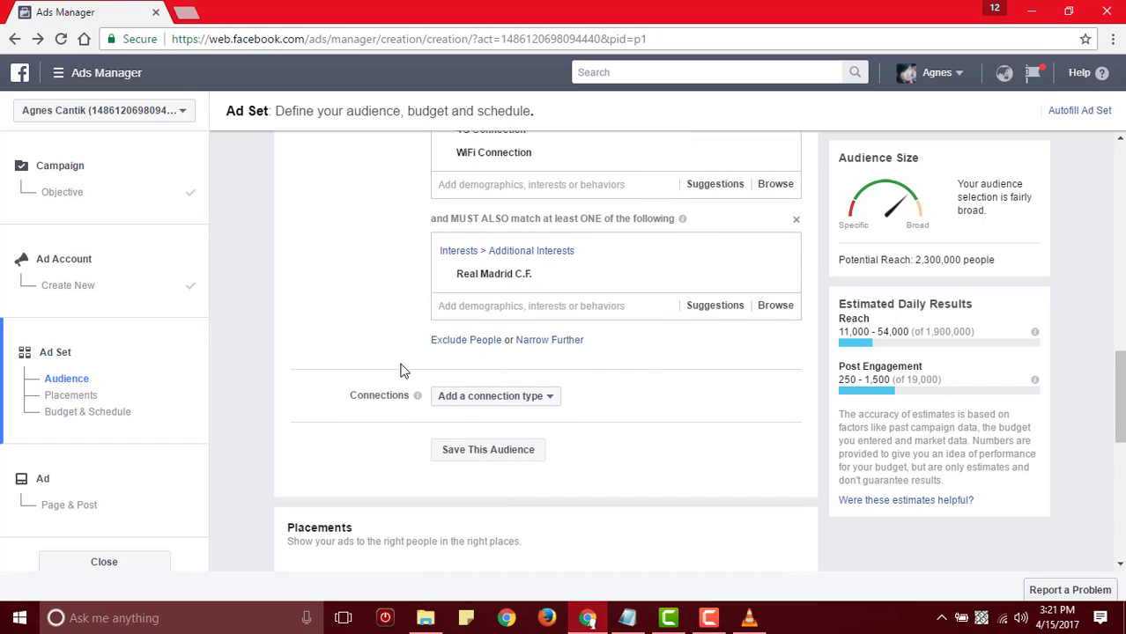
left_click(448, 398)
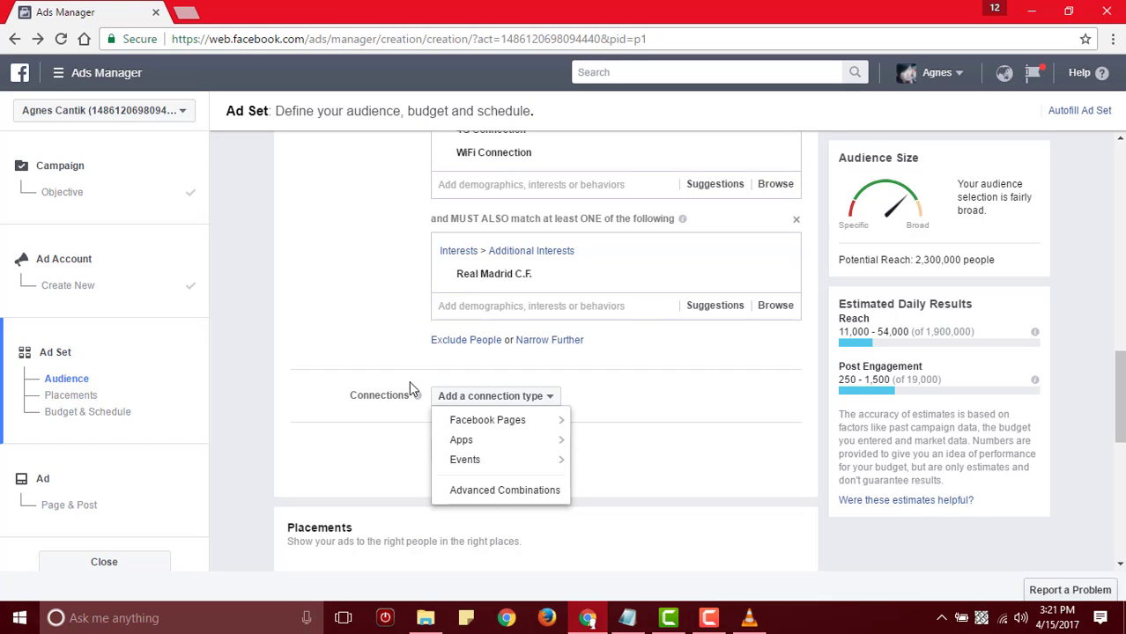
mouse_move(485, 423)
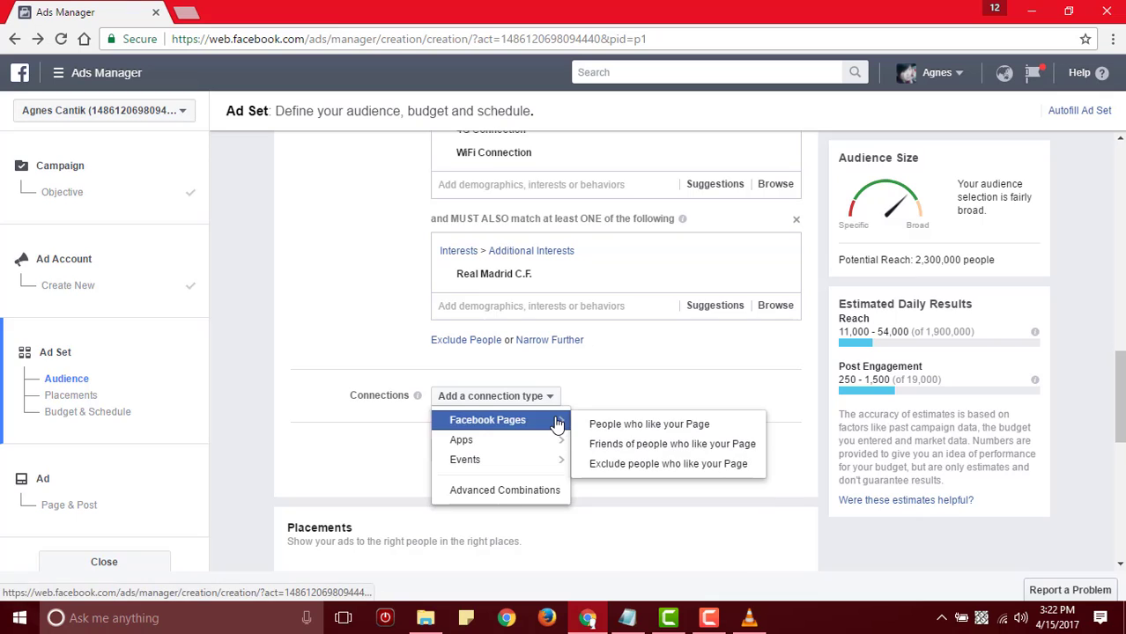
left_click(613, 469)
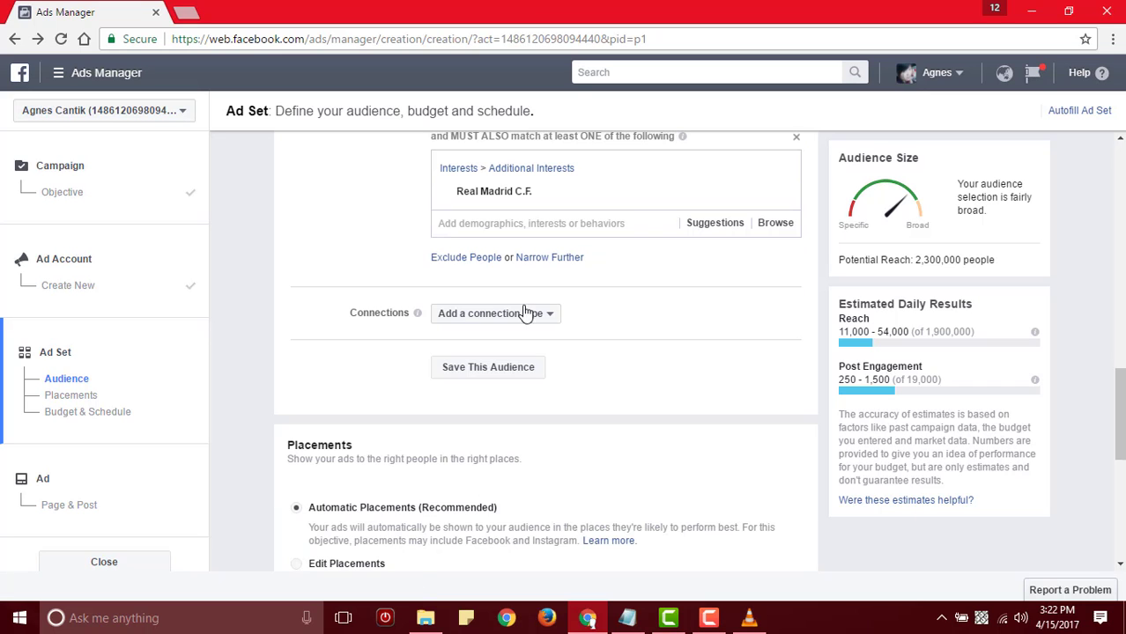
- Check the targeting settings and save the audience under the name Penggemar Real Madrid
scroll(731, 482, "up", 8)
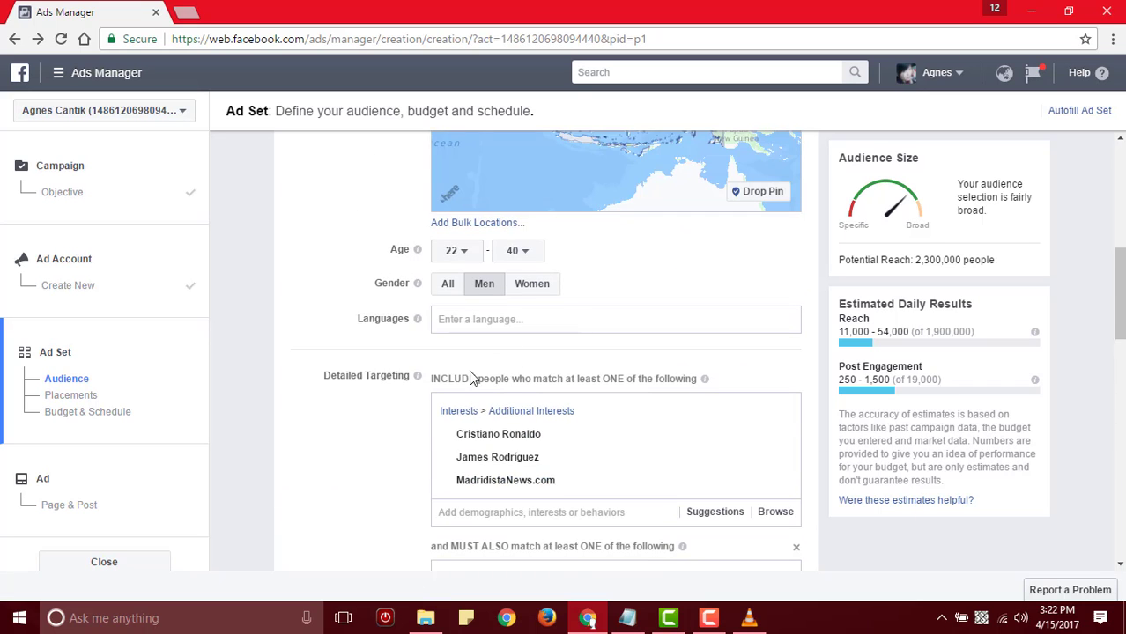
scroll(419, 426, "up", 3)
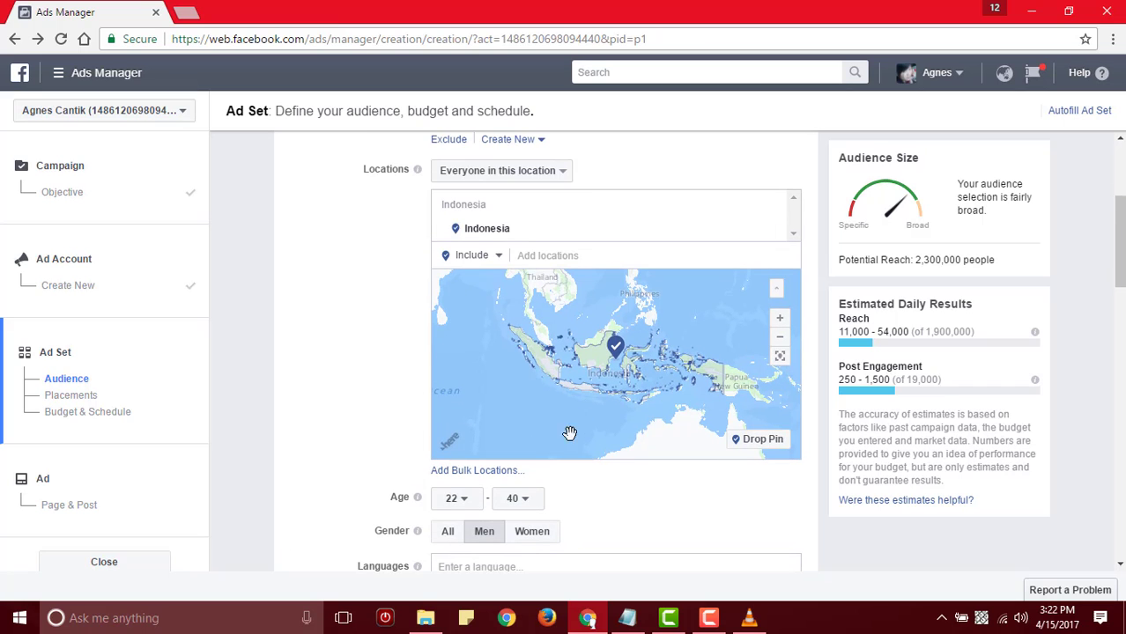
scroll(385, 450, "down", 6)
scroll(385, 448, "down", 5)
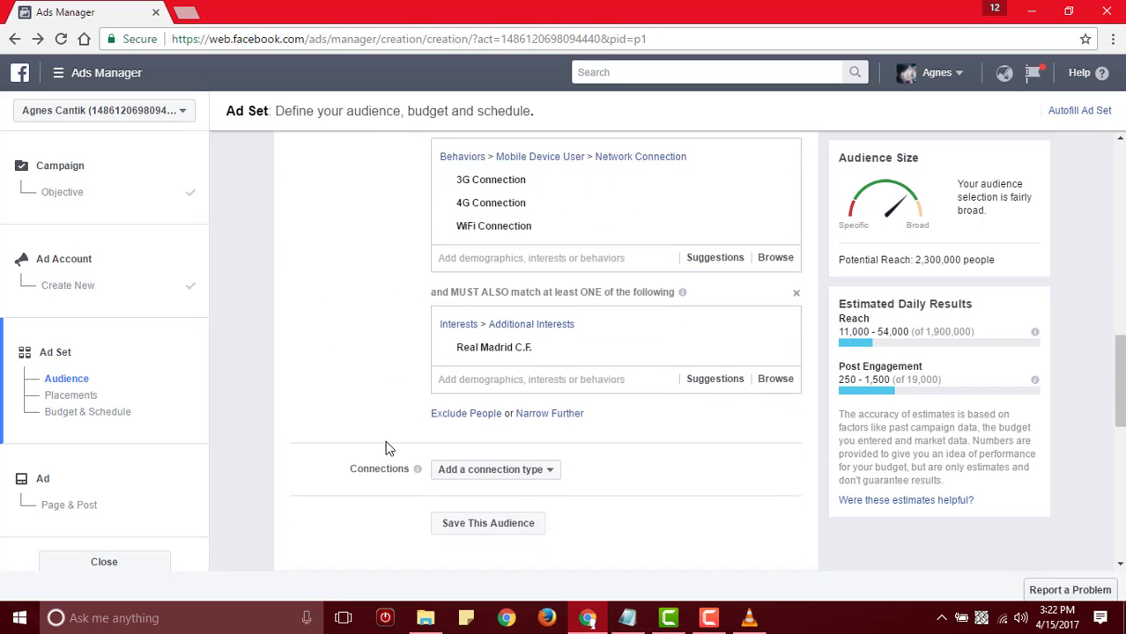
scroll(423, 375, "up", 1)
left_click(488, 369)
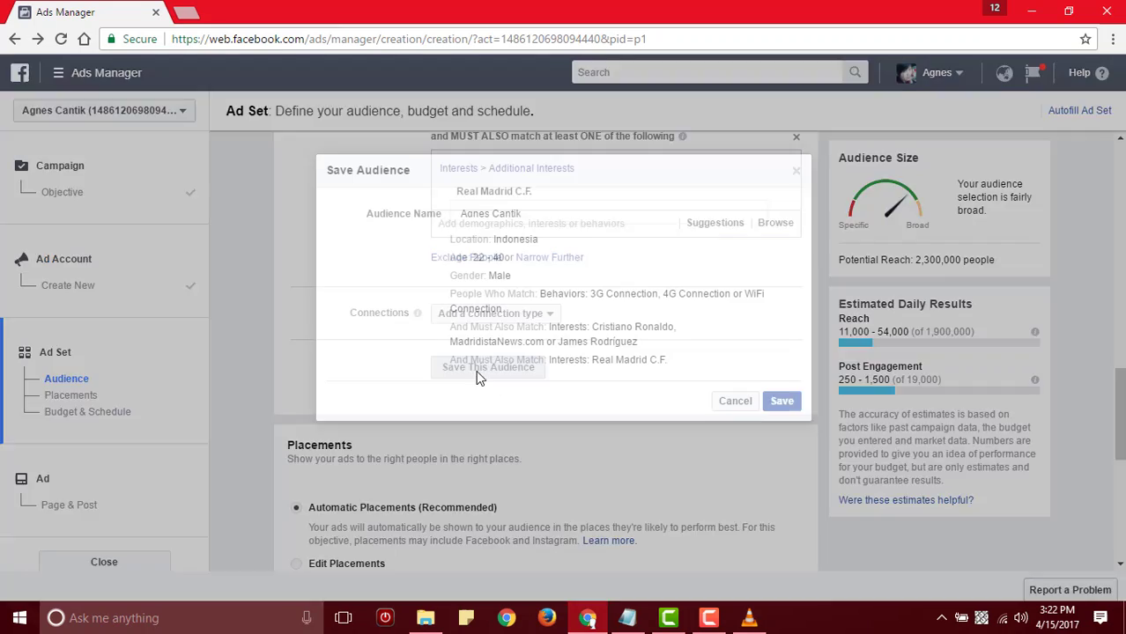
key("ctrl+a")
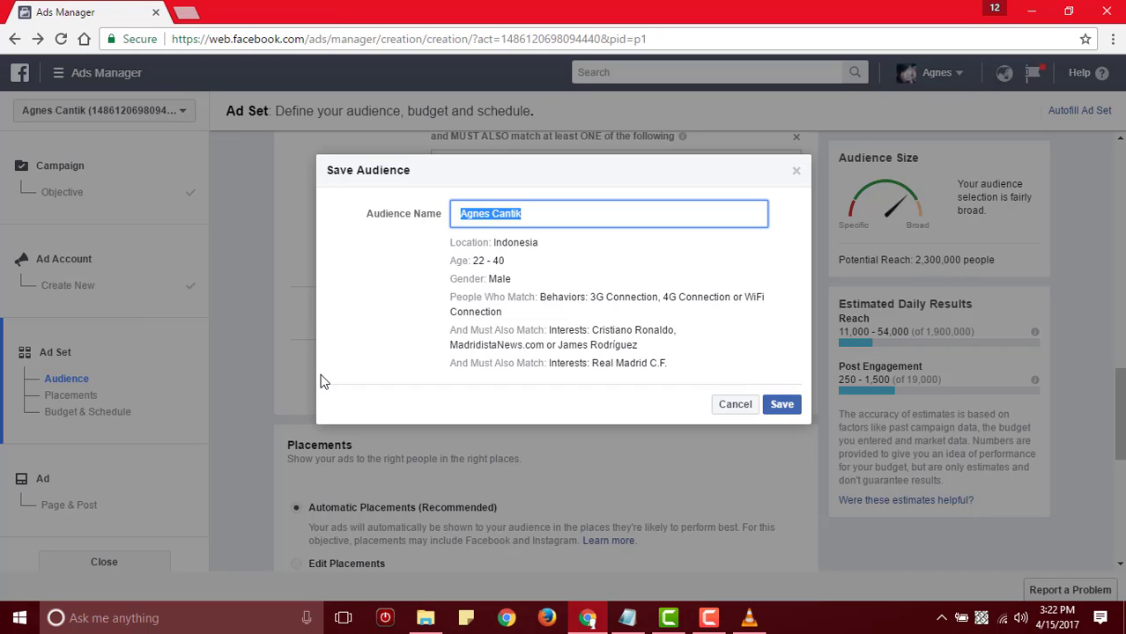
type("Penggemar ")
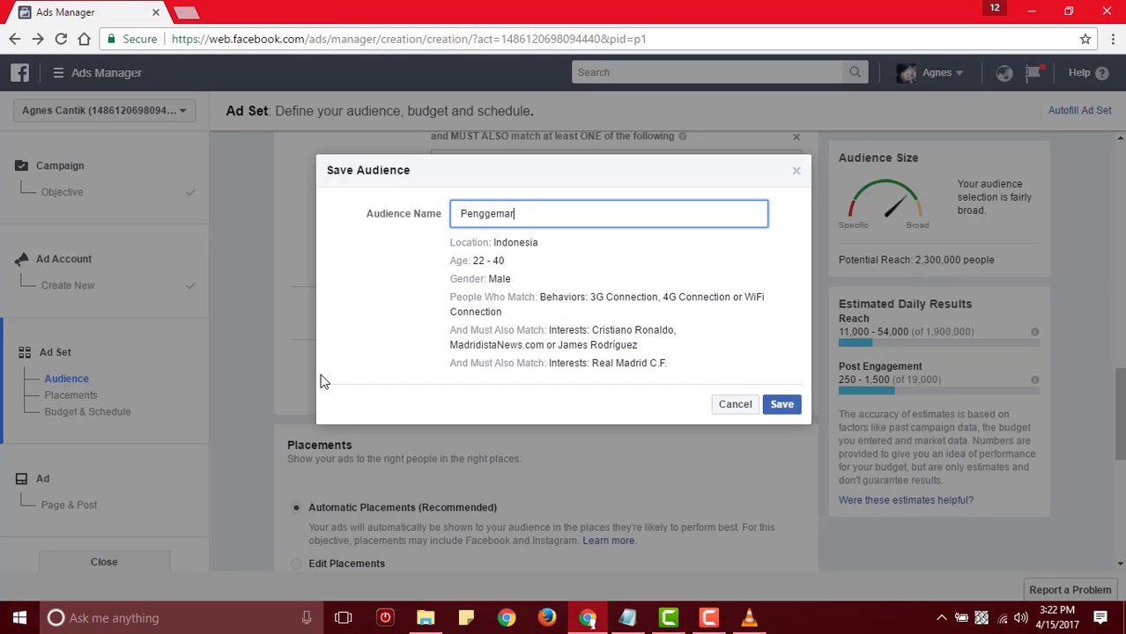
type("Real Madrid")
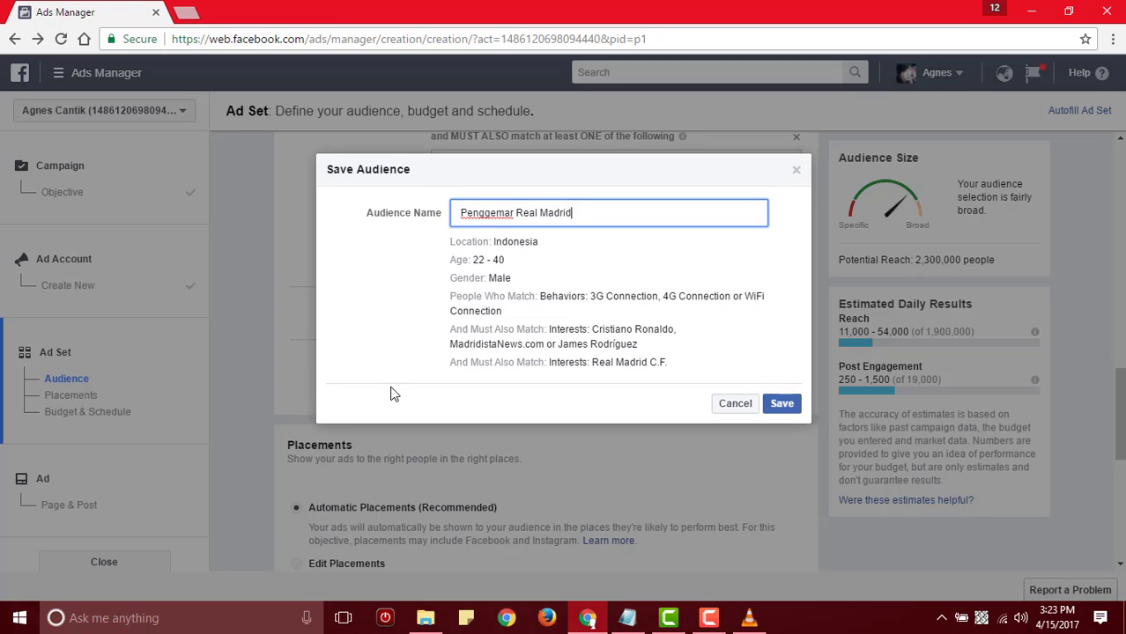
left_click(780, 405)
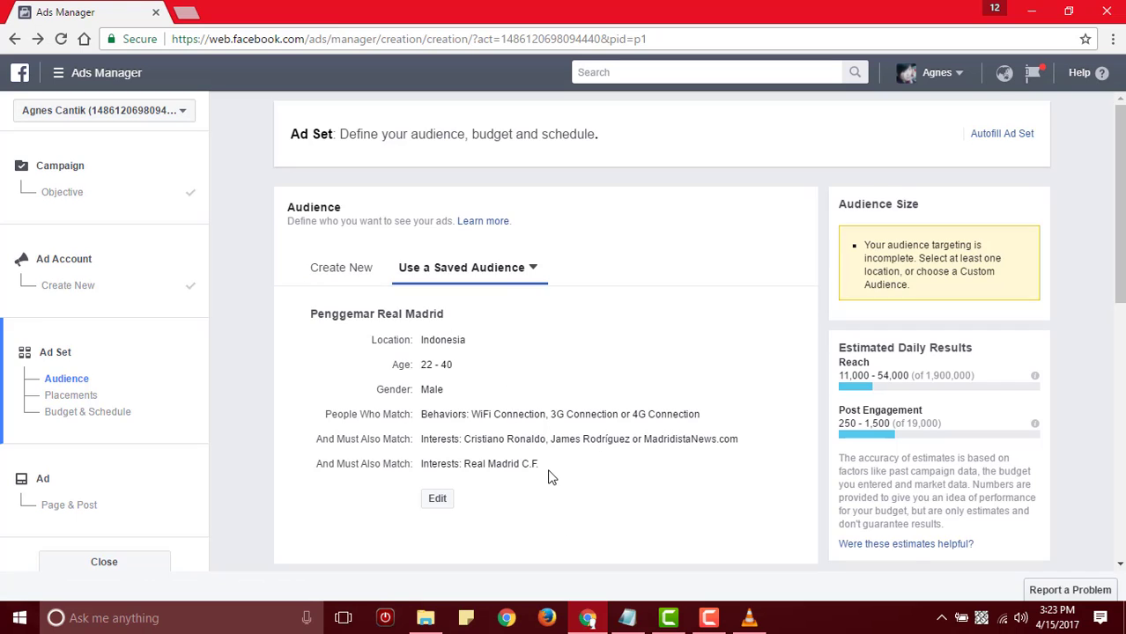
- Switch from automatic to edited placements and expand the Facebook and Instagram platforms to show their individual placements
scroll(563, 433, "down", 3)
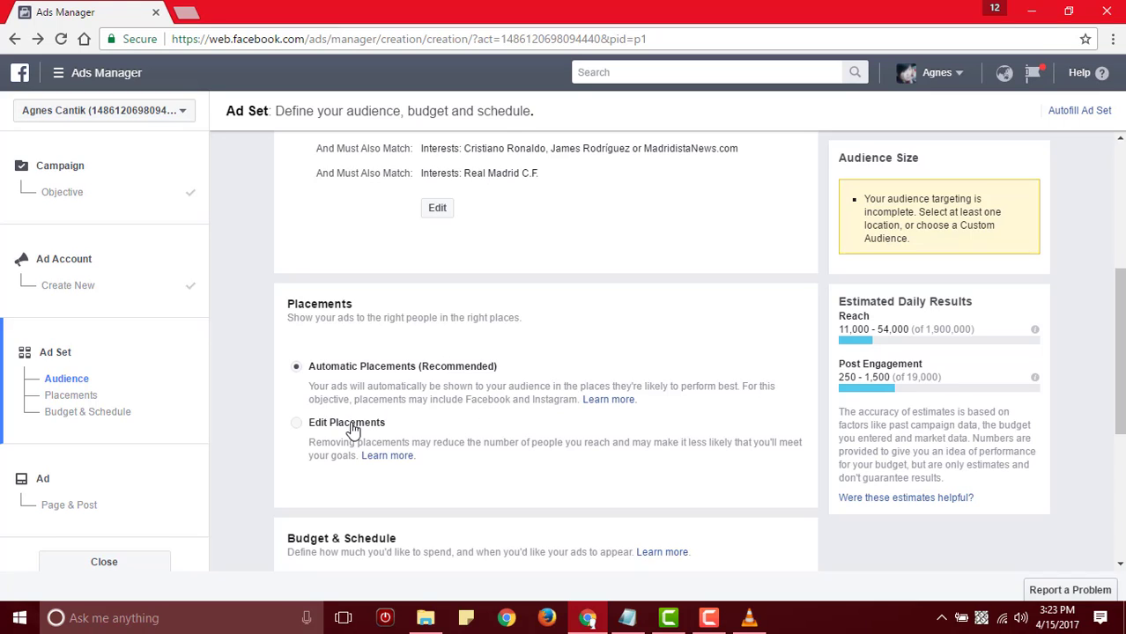
left_click(319, 431)
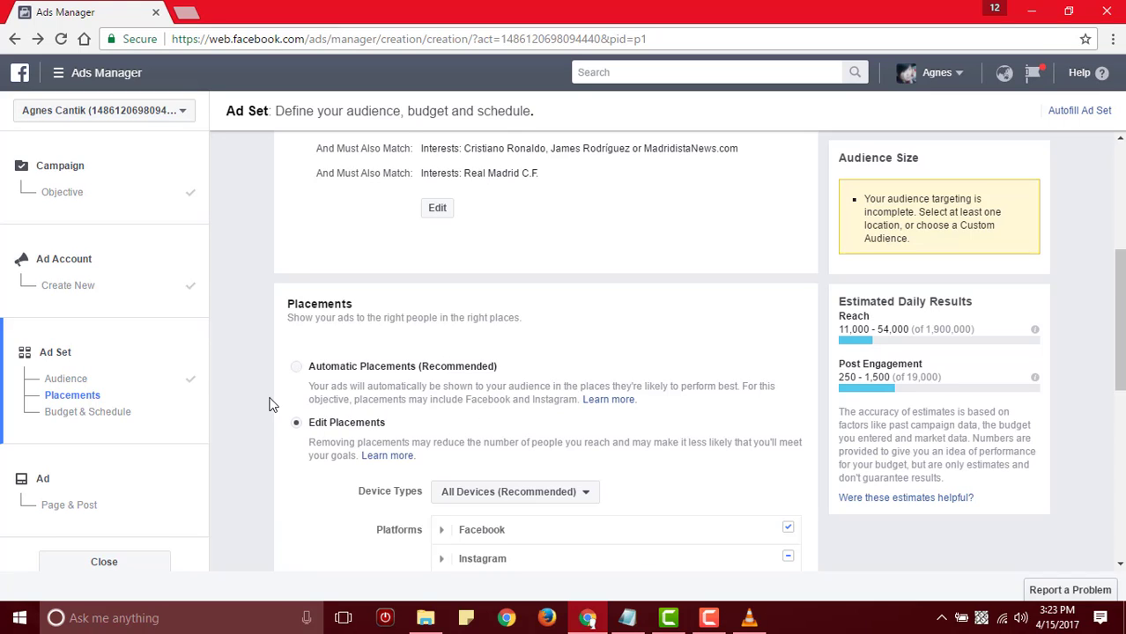
scroll(273, 404, "down", 2)
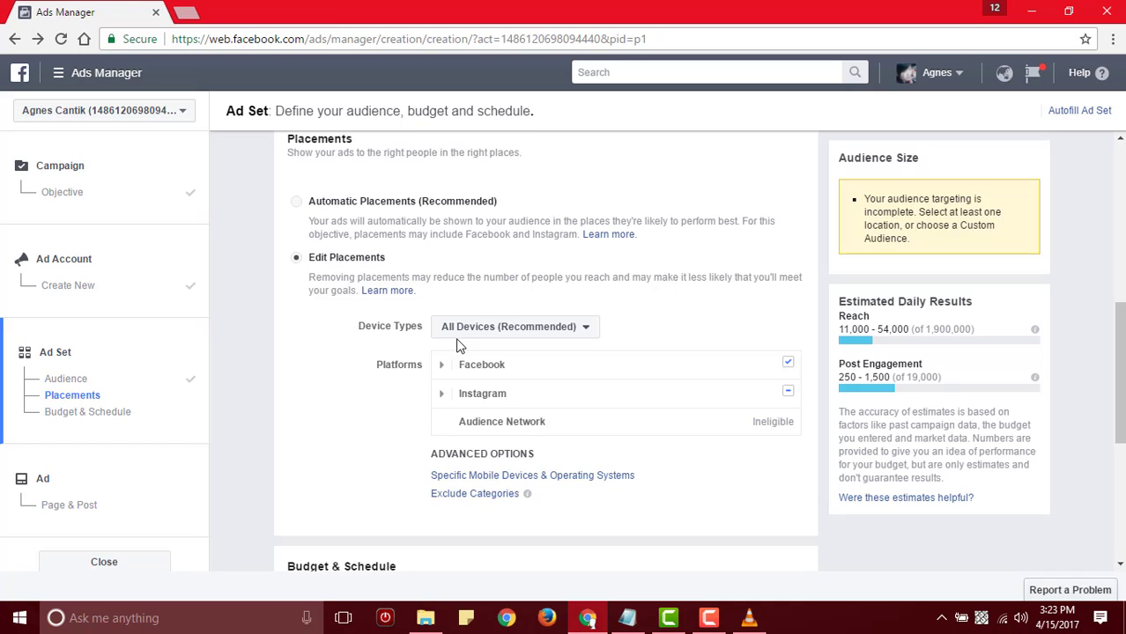
left_click(442, 365)
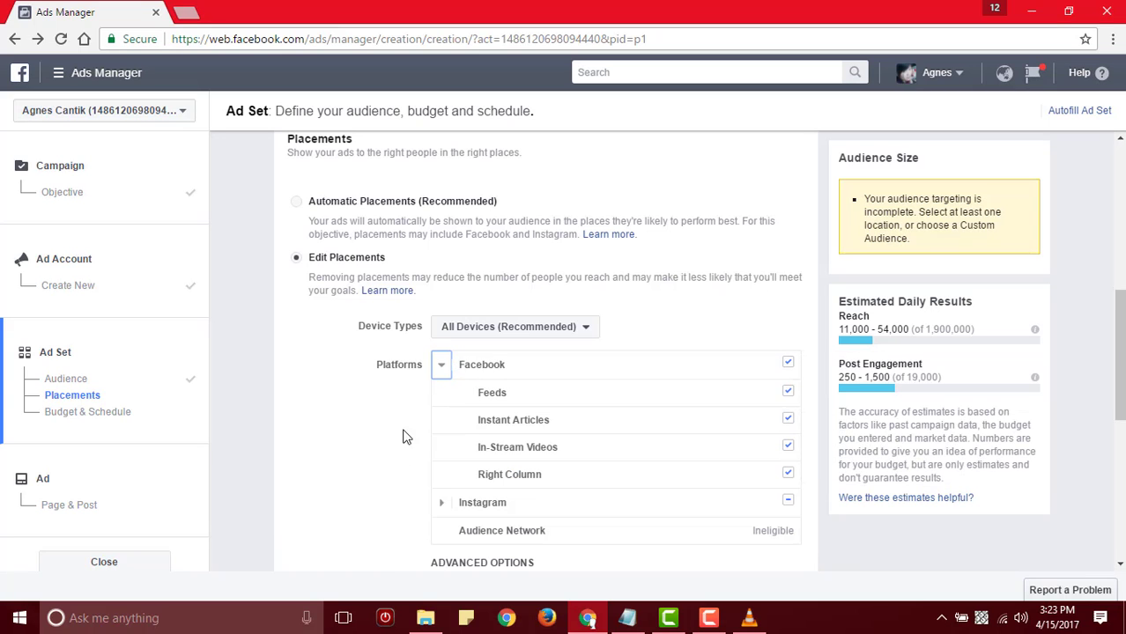
left_click(441, 502)
scroll(368, 467, "down", 2)
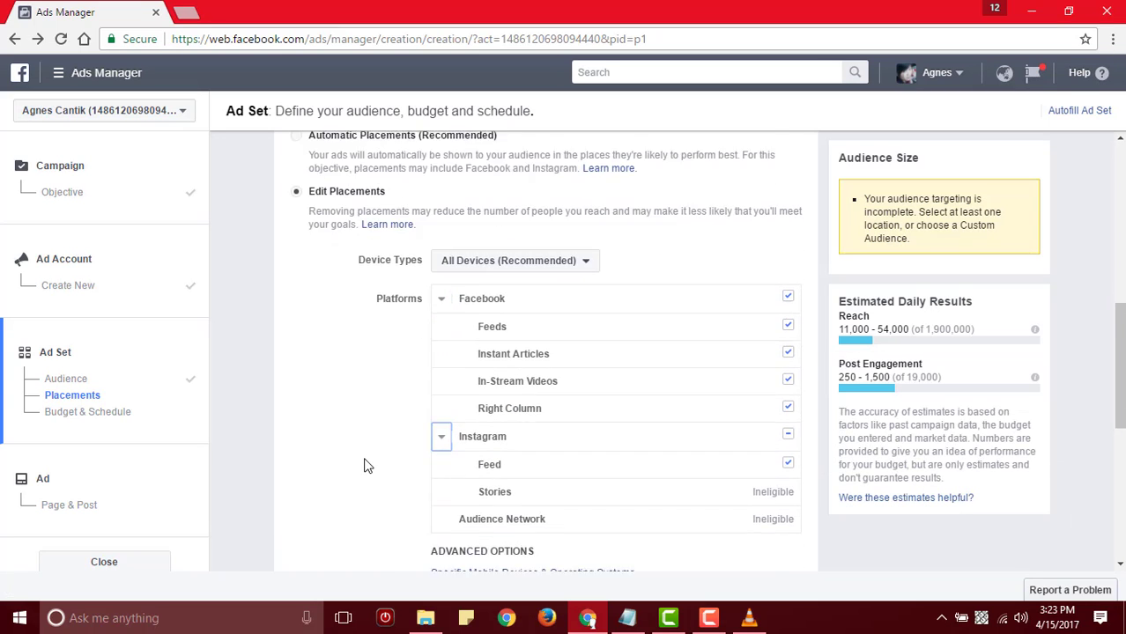
mouse_move(499, 231)
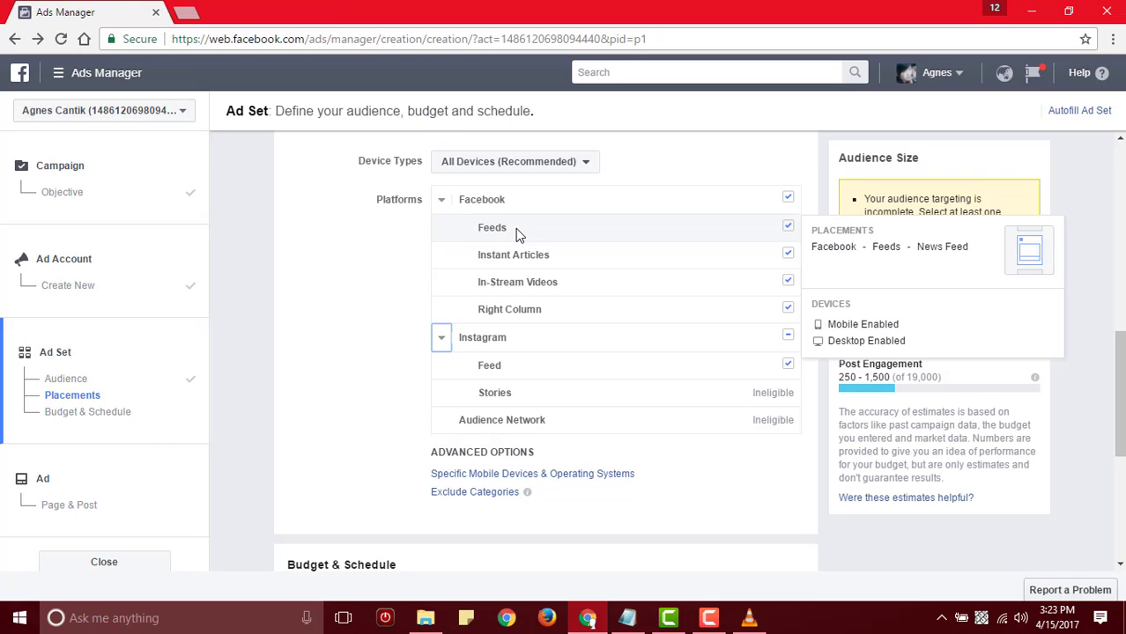
mouse_move(525, 258)
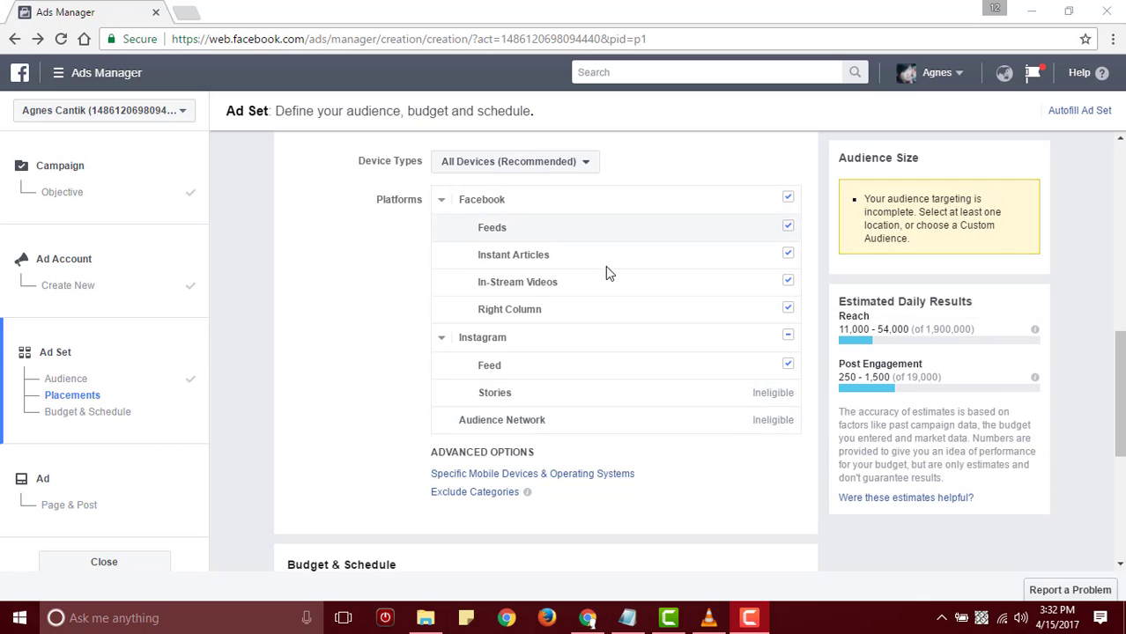
- Deselect the Instant Articles, In-Stream Videos and Right Column placements on Facebook and the whole Instagram platform
left_click(788, 253)
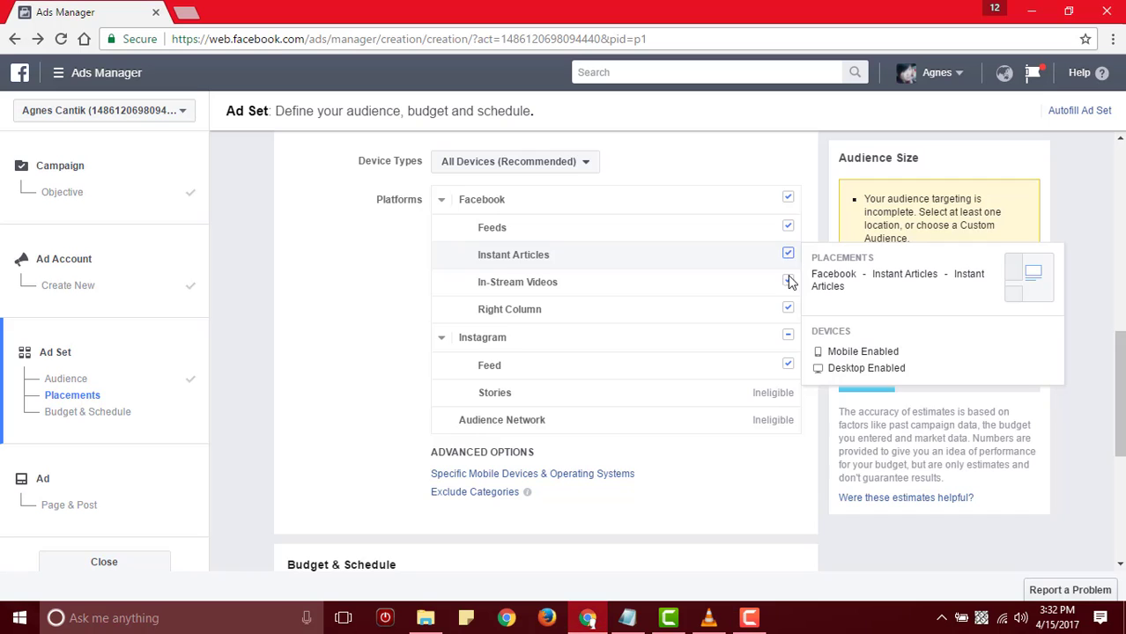
left_click(788, 281)
left_click(788, 309)
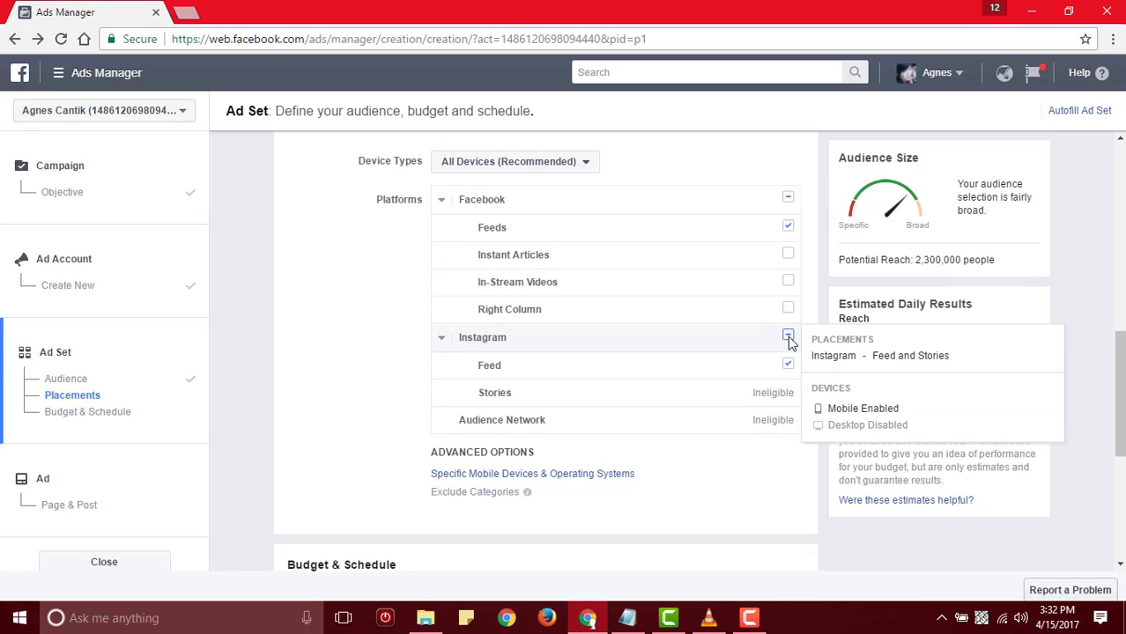
left_click(787, 336)
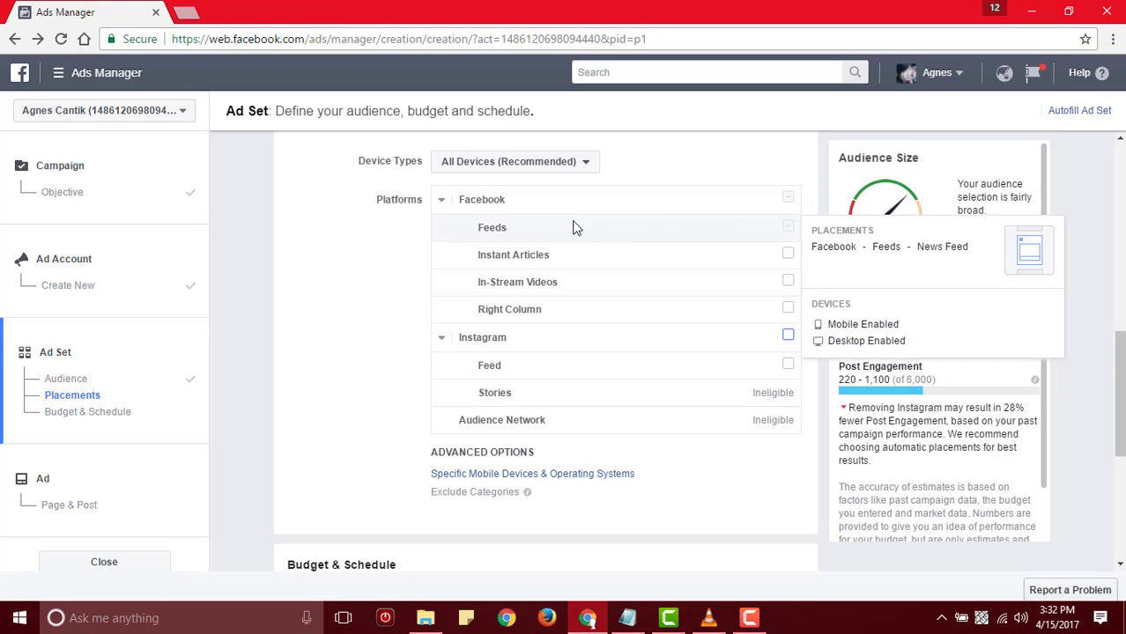
- Try the Mobile Only device type and switch the placements back to All Devices
left_click(575, 166)
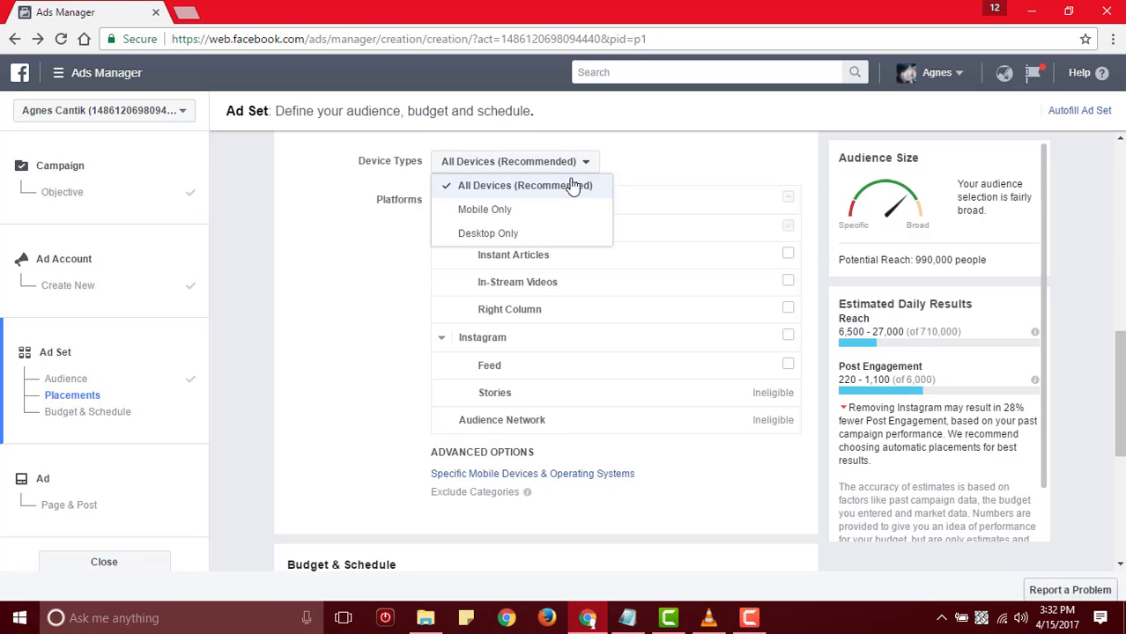
left_click(502, 216)
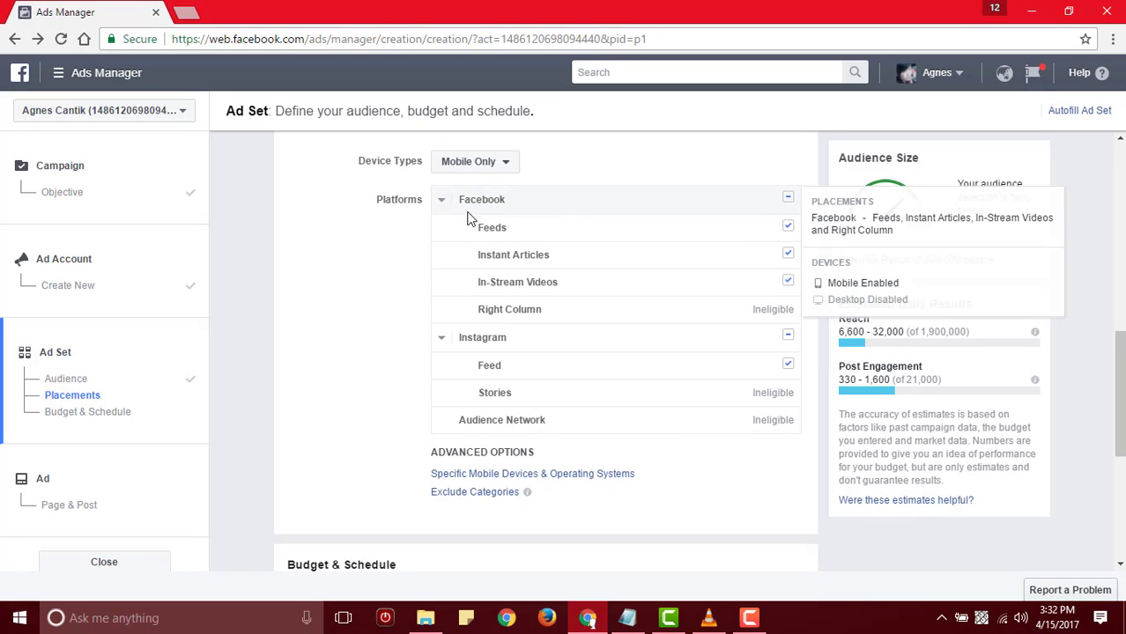
left_click(491, 174)
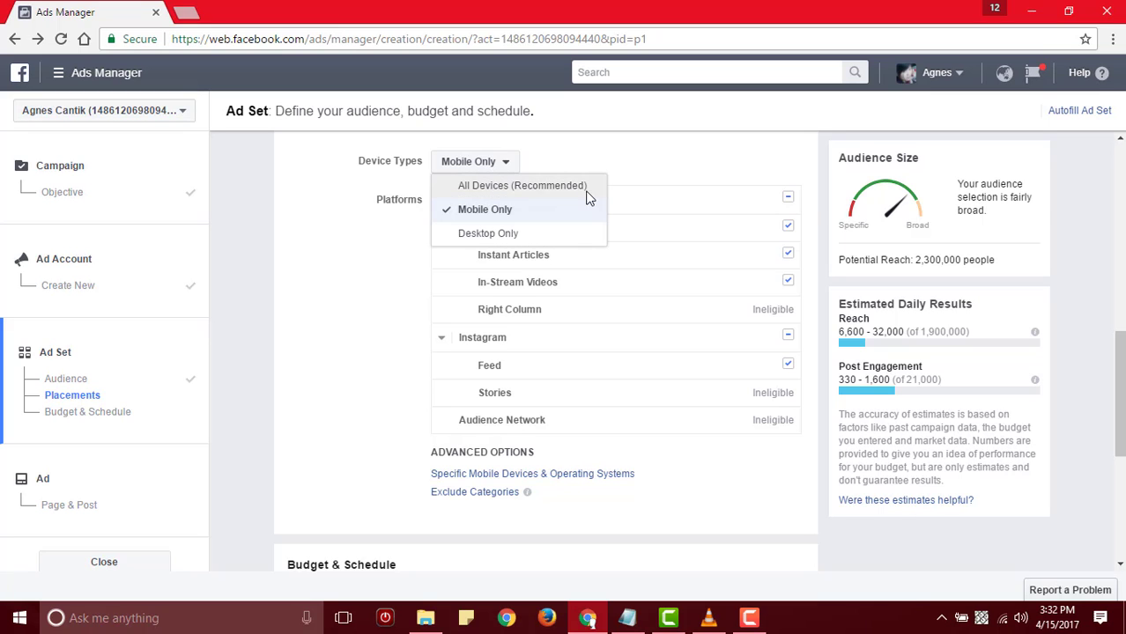
left_click(506, 186)
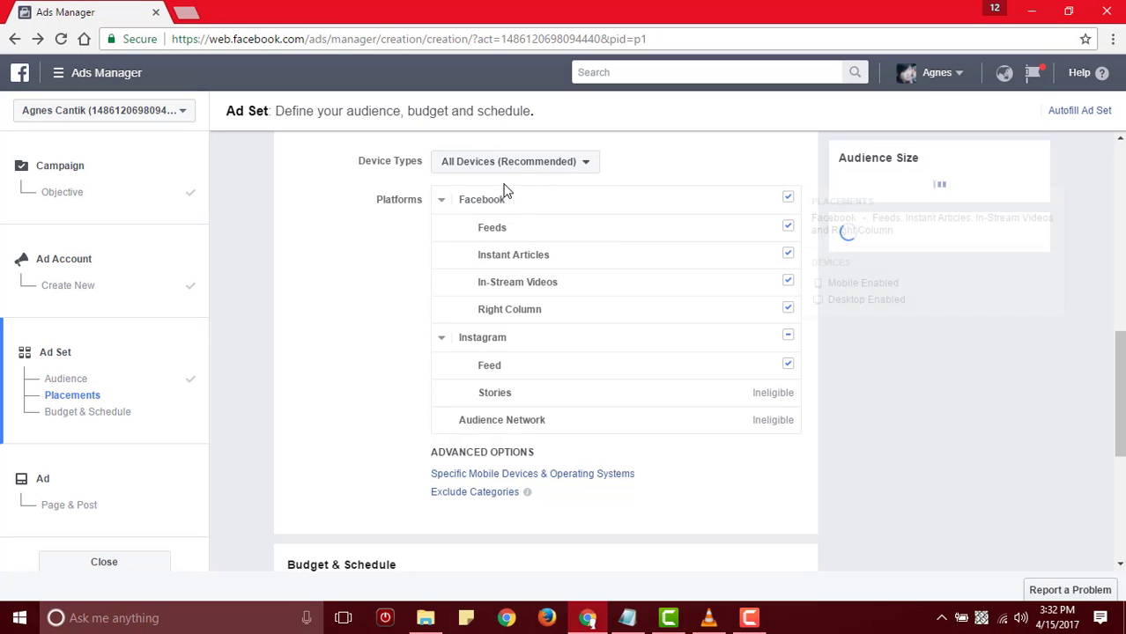
- Limit the placements to Facebook Feeds by deselecting Instant Articles, In-Stream Videos, Right Column and Instagram
left_click(788, 255)
left_click(788, 281)
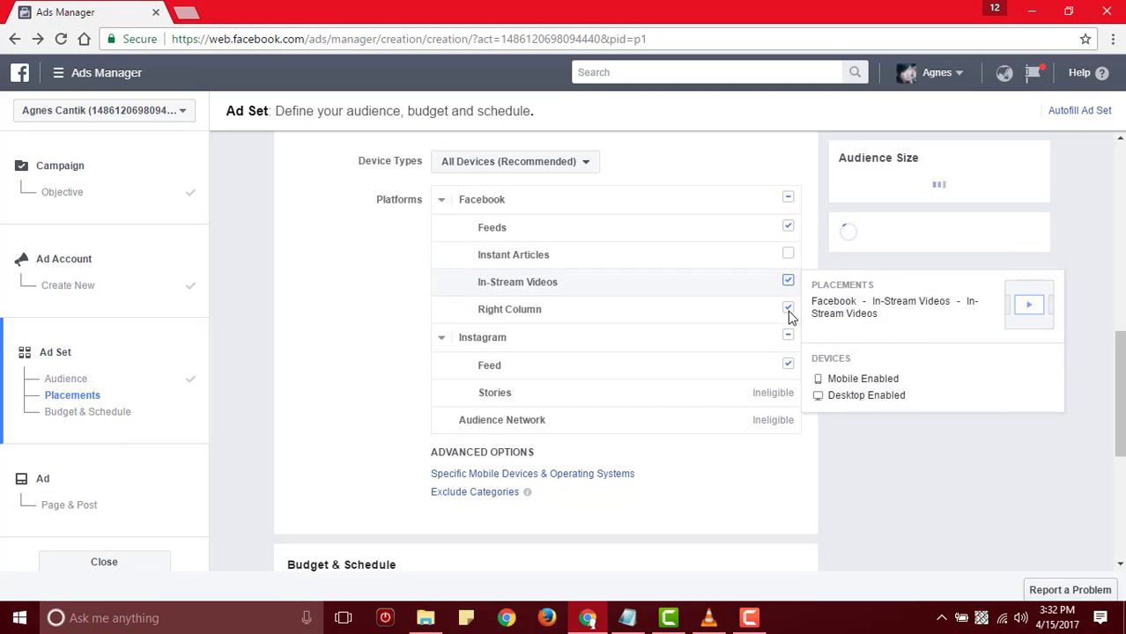
left_click(788, 307)
left_click(788, 336)
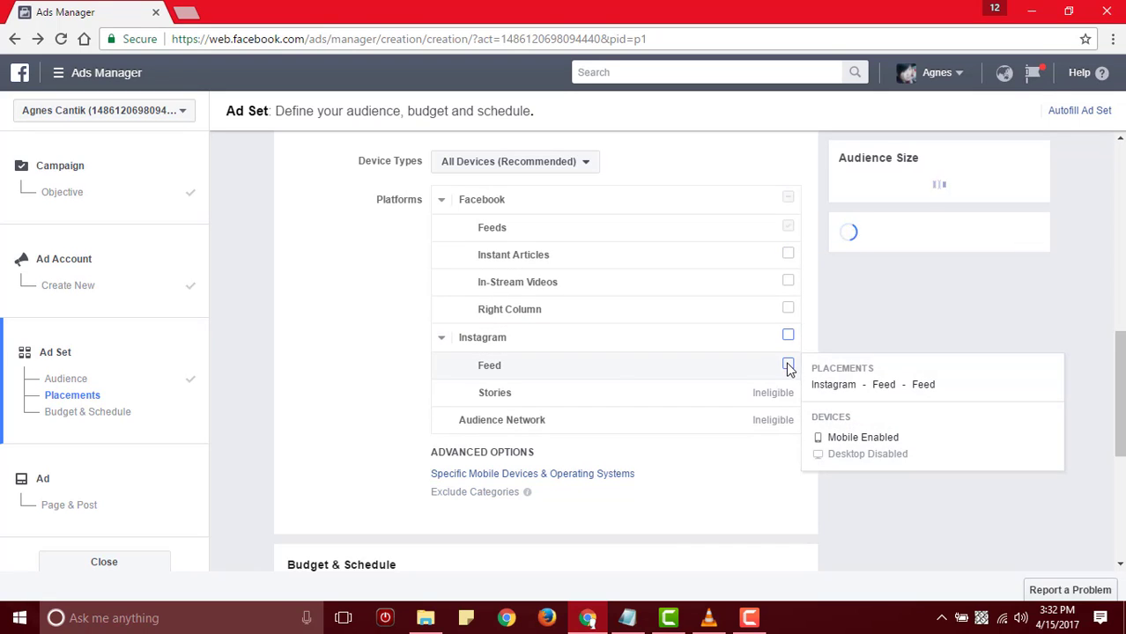
left_click(788, 363)
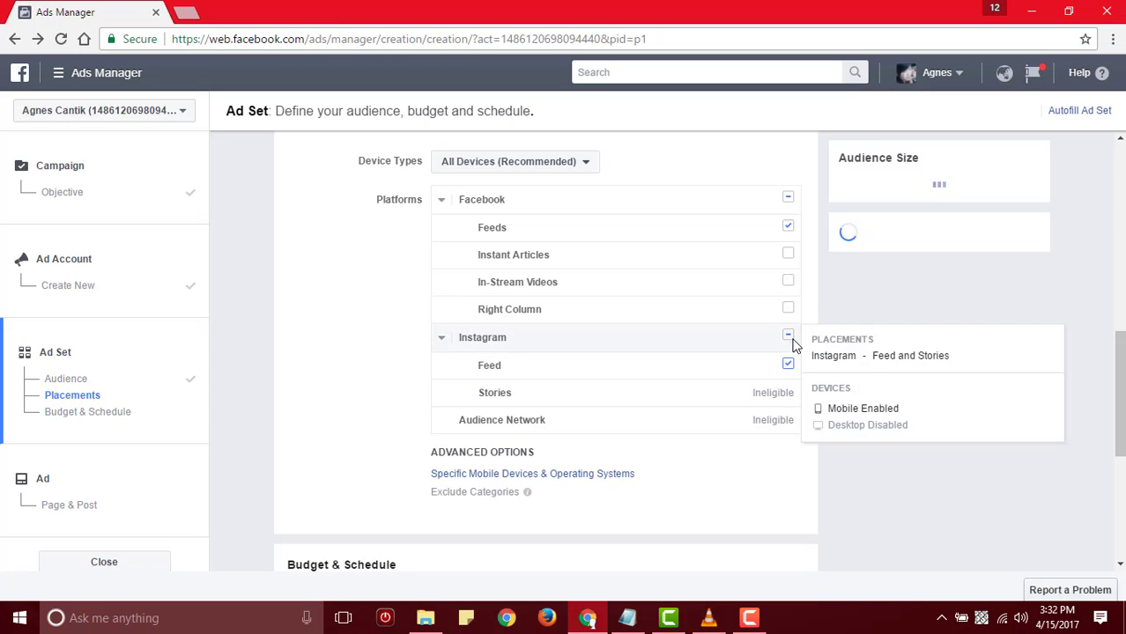
left_click(788, 335)
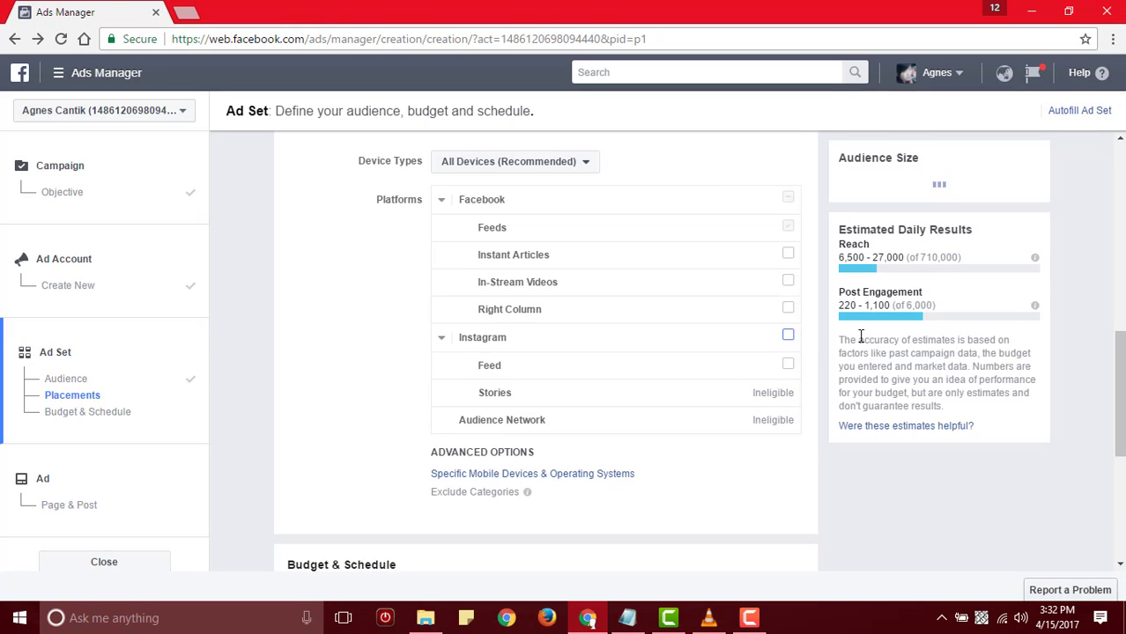
- Set the ad set's daily budget to Rp25000, keeping it running continuously from today
scroll(353, 314, "down", 4)
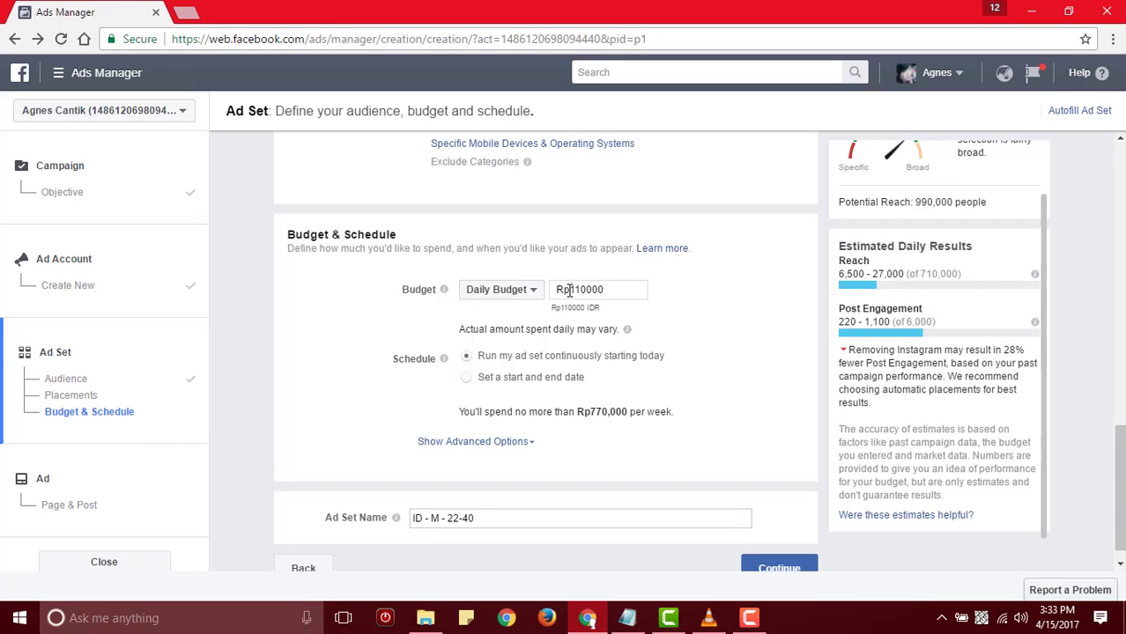
mouse_move(626, 329)
scroll(930, 297, "up", 1)
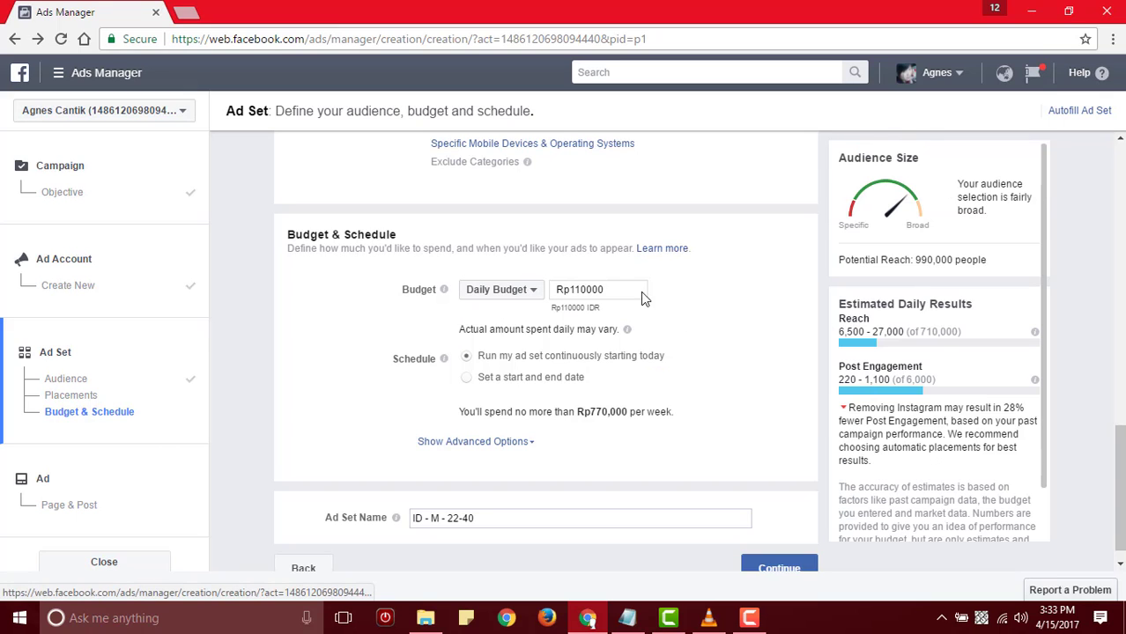
double_click(604, 297)
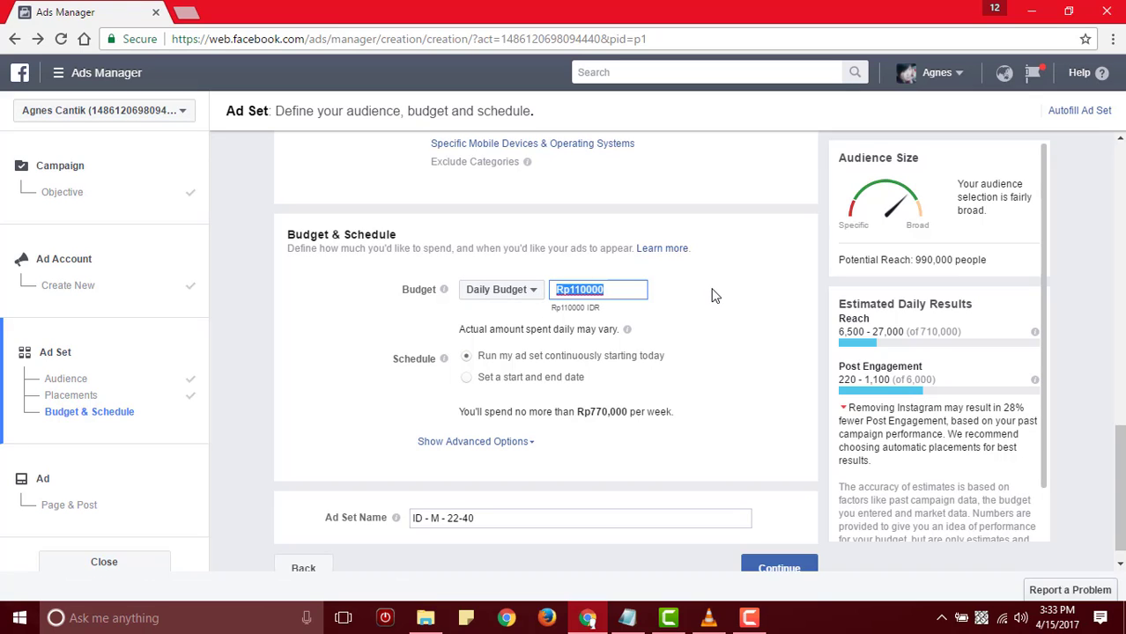
type("25")
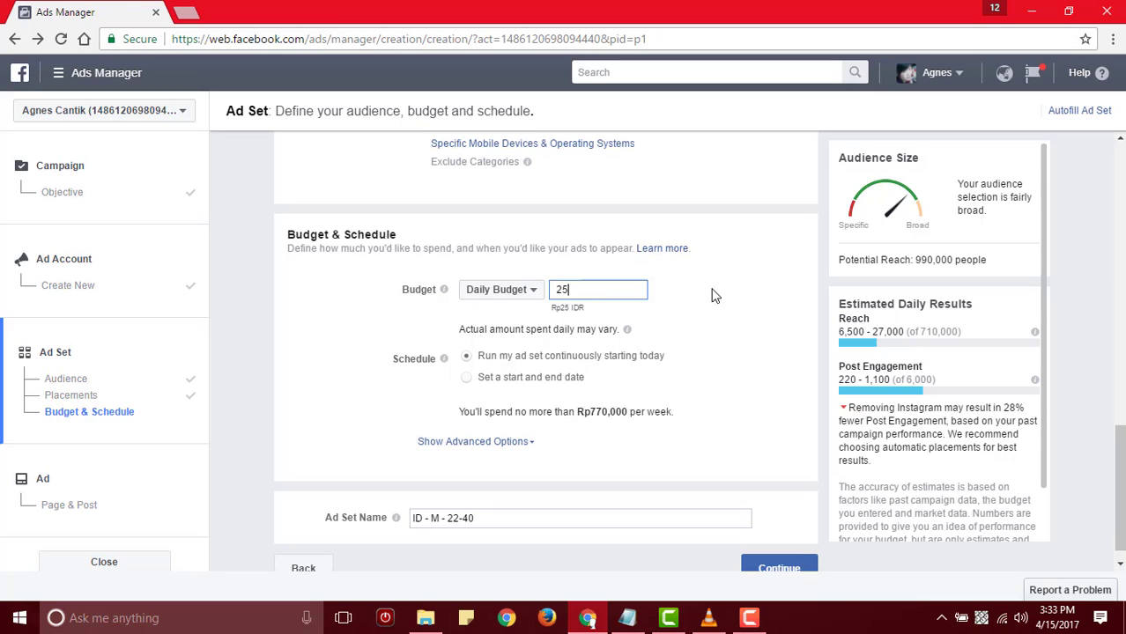
type("000")
left_click(714, 296)
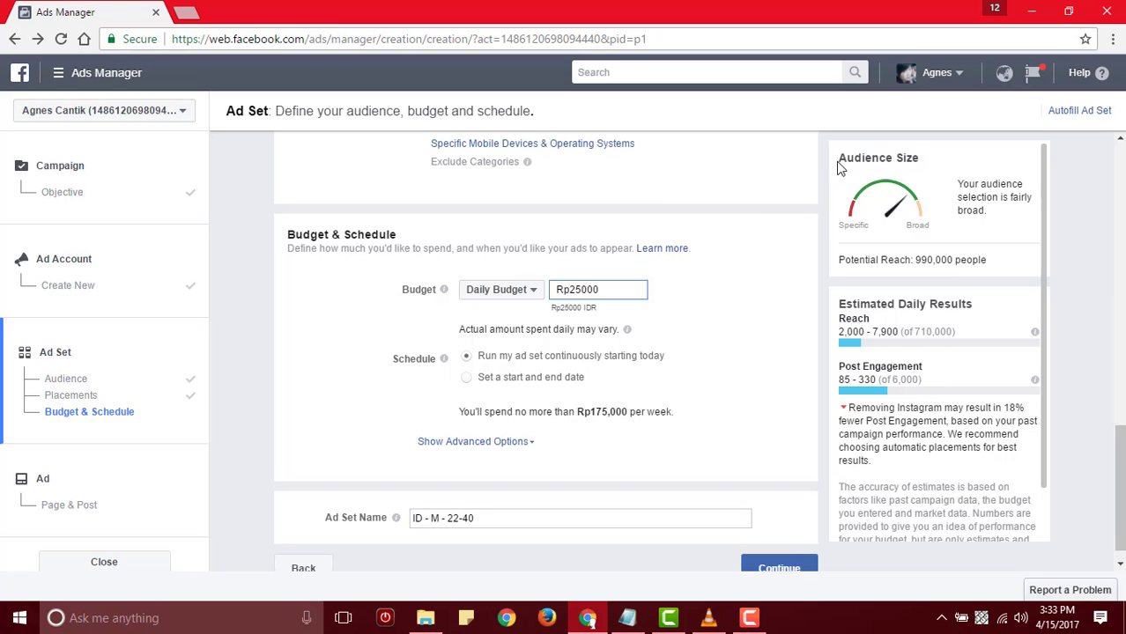
- Examine the audience size and the estimated daily reach for the entered daily budget
left_click_drag(840, 157, 920, 158)
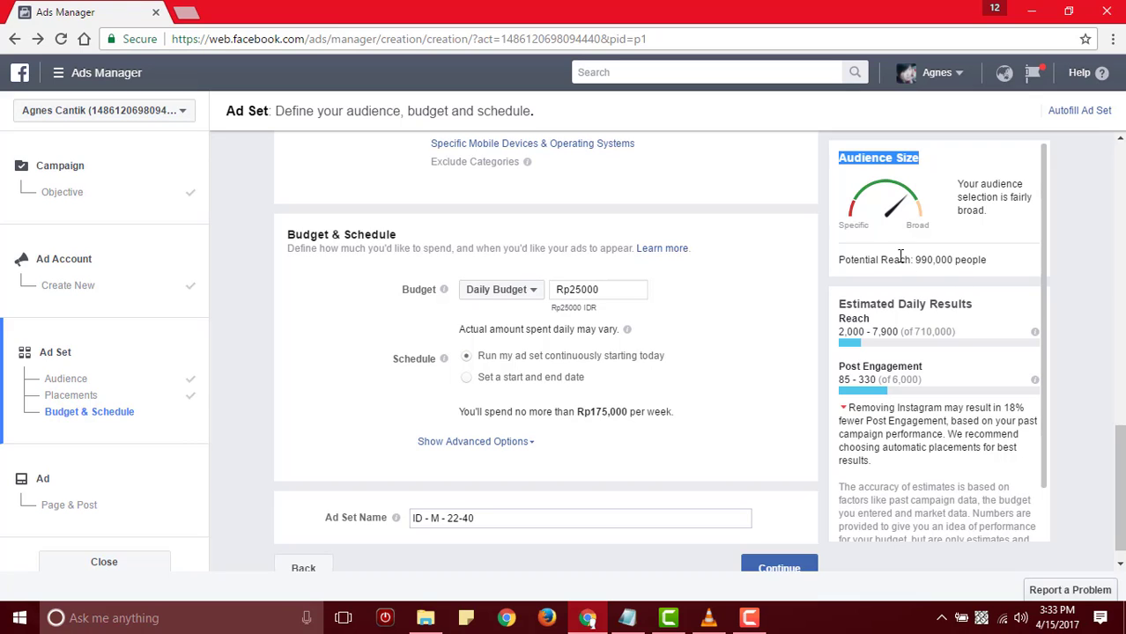
double_click(630, 290)
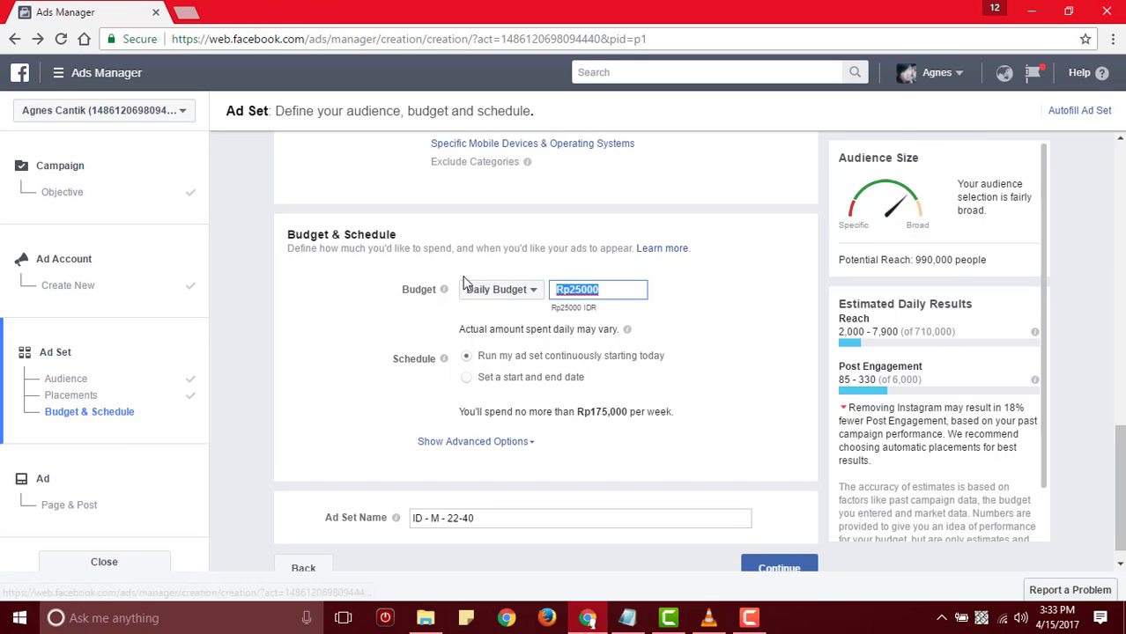
left_click_drag(838, 332, 899, 333)
left_click(864, 336)
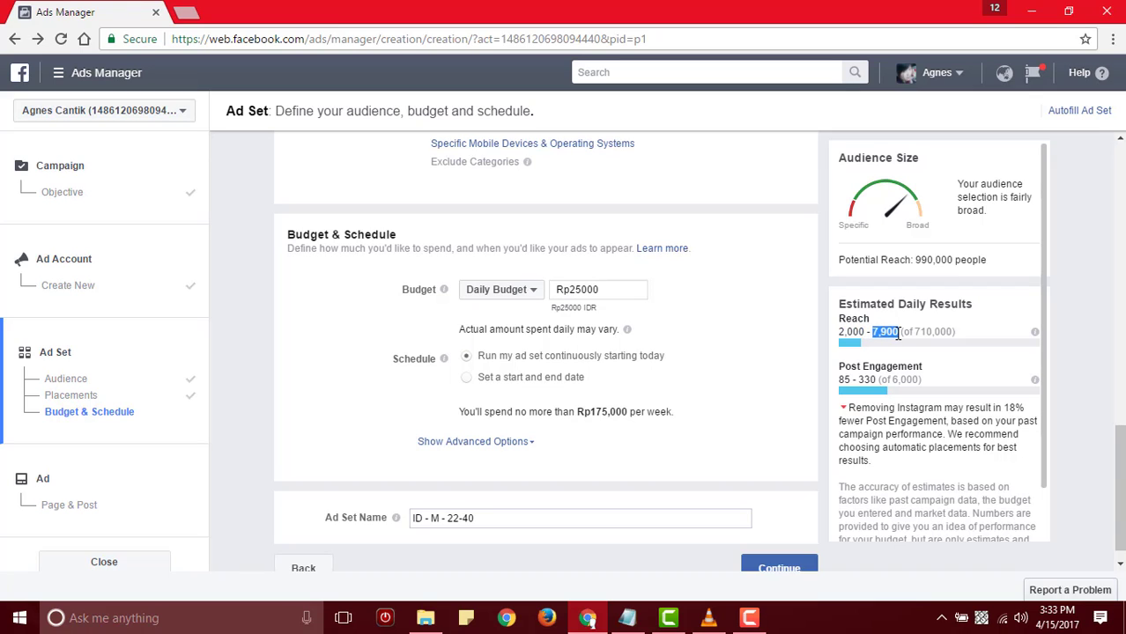
left_click(787, 329)
- Try a daily budget of Rp250000 to compare the estimated reach, and return the budget to Rp25000
left_click(619, 292)
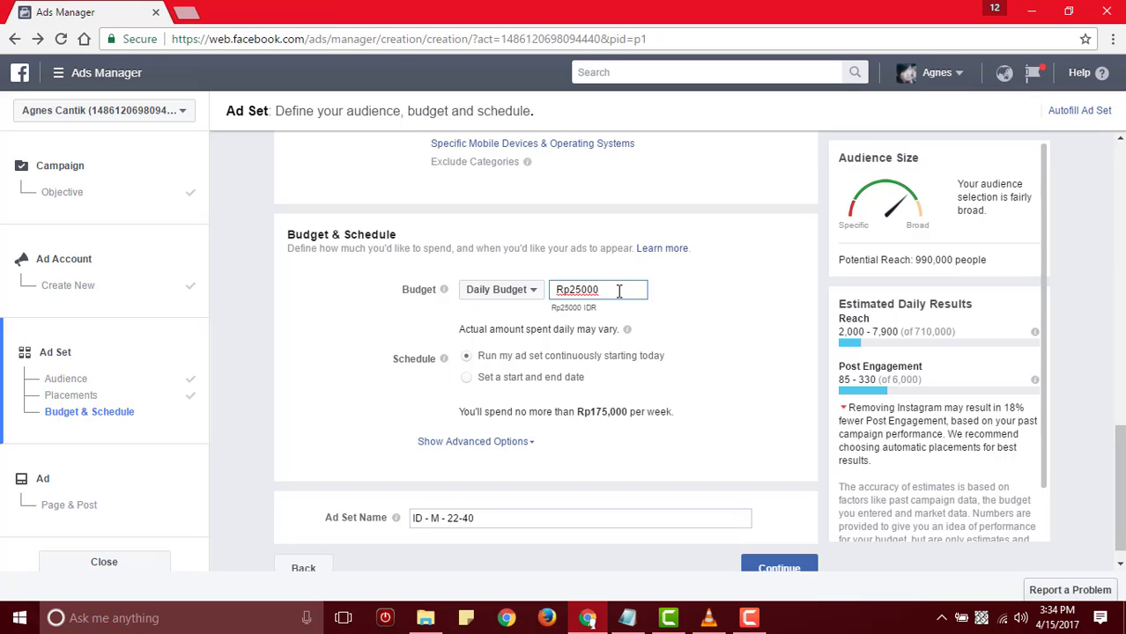
type("0")
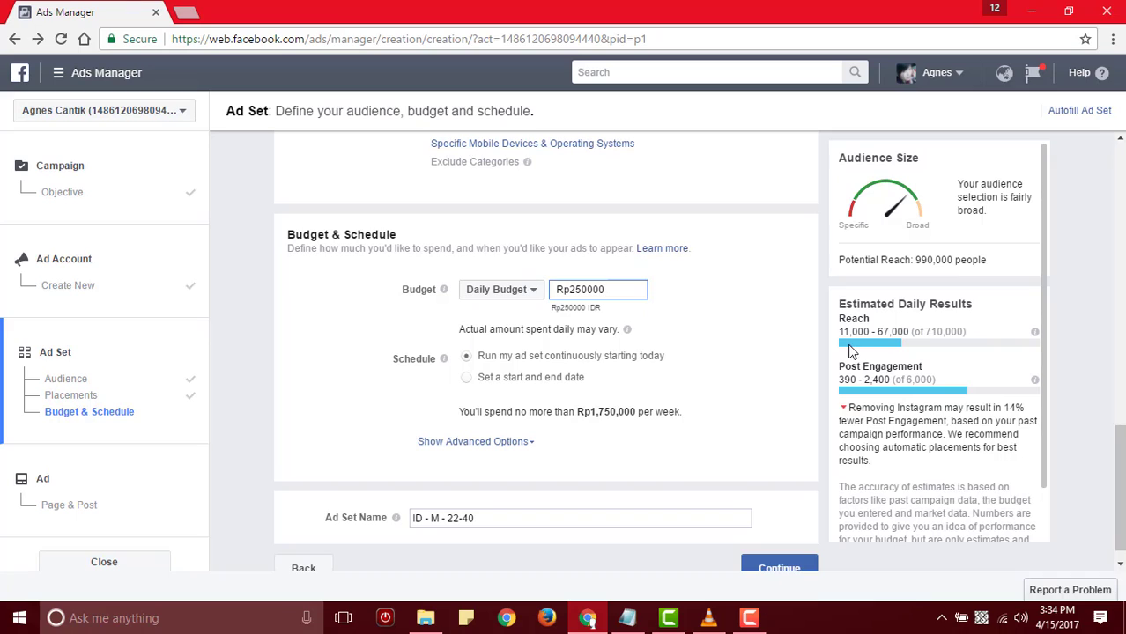
left_click_drag(840, 332, 898, 345)
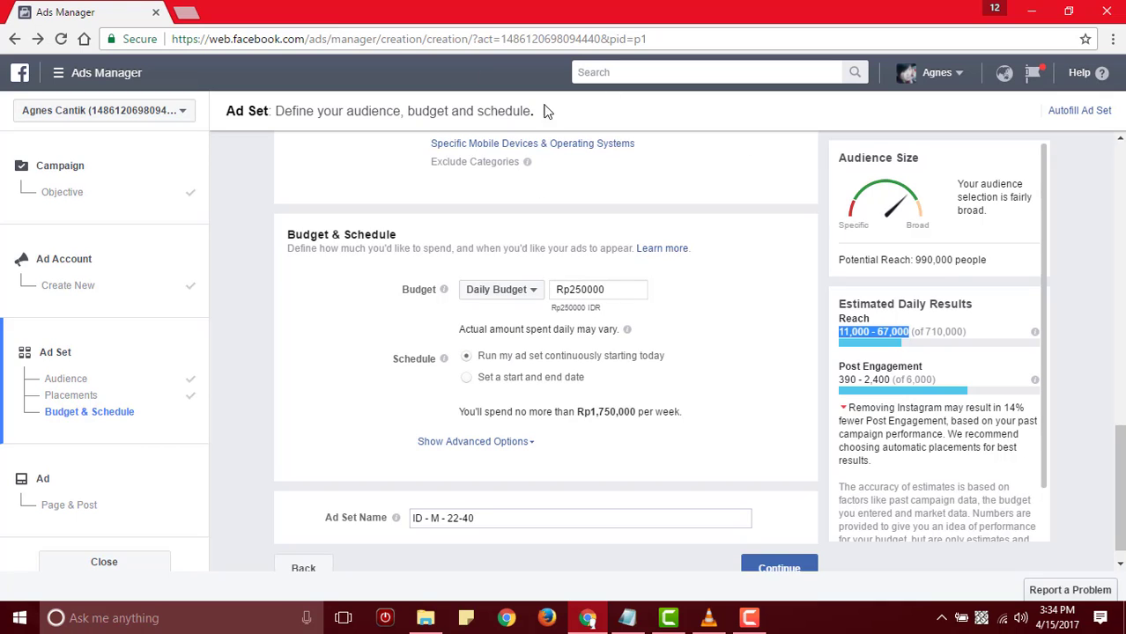
left_click(627, 291)
key("BackSpace")
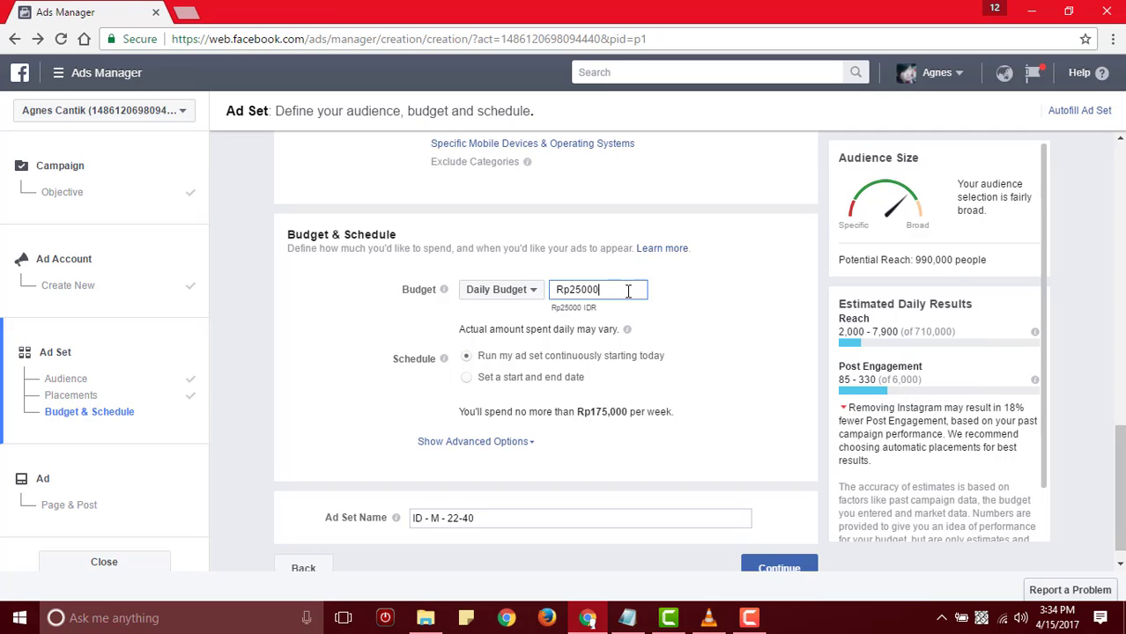
key("Tab")
- Name the ad set "Madrid 23 Indonesia" and continue to the ad's page and post setup
left_click(588, 618)
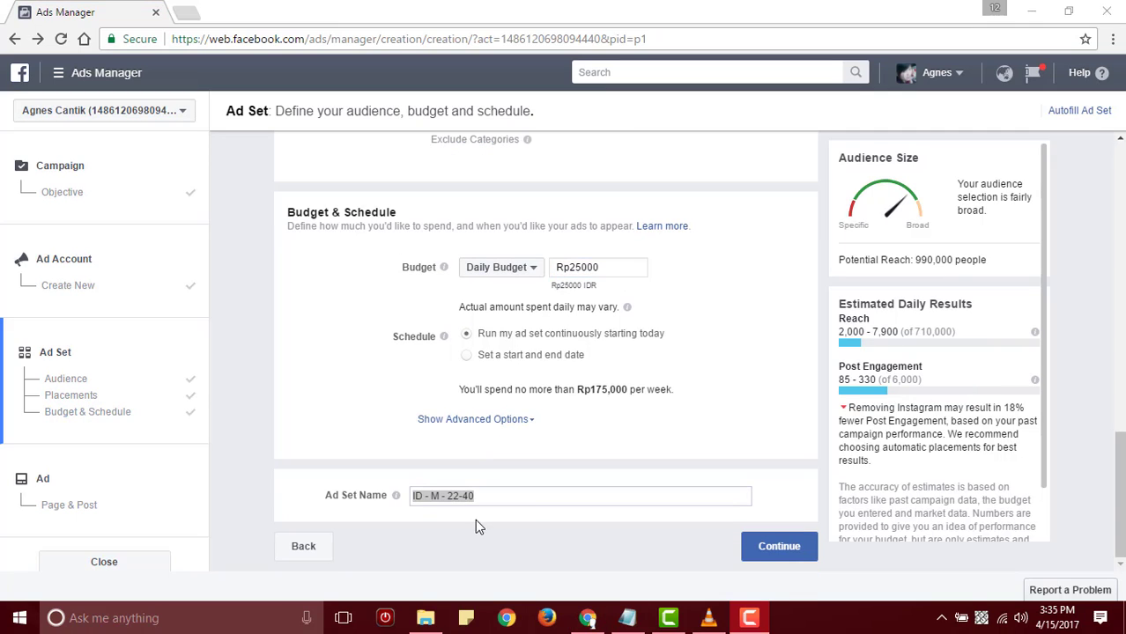
left_click(487, 499)
left_click_drag(520, 493, 322, 507)
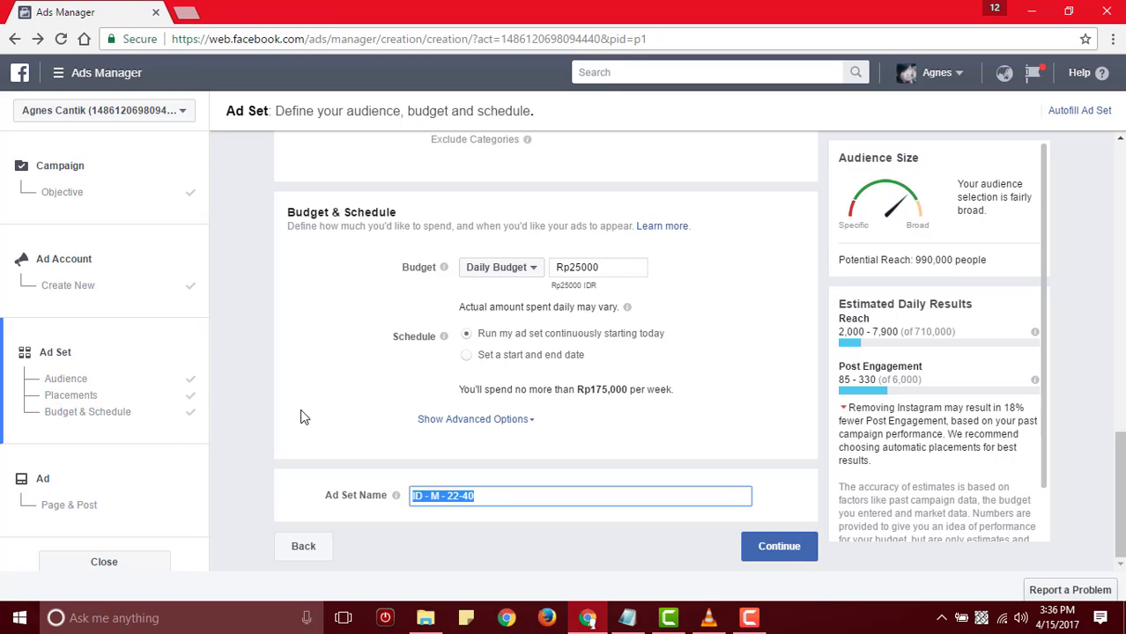
type("Madrid")
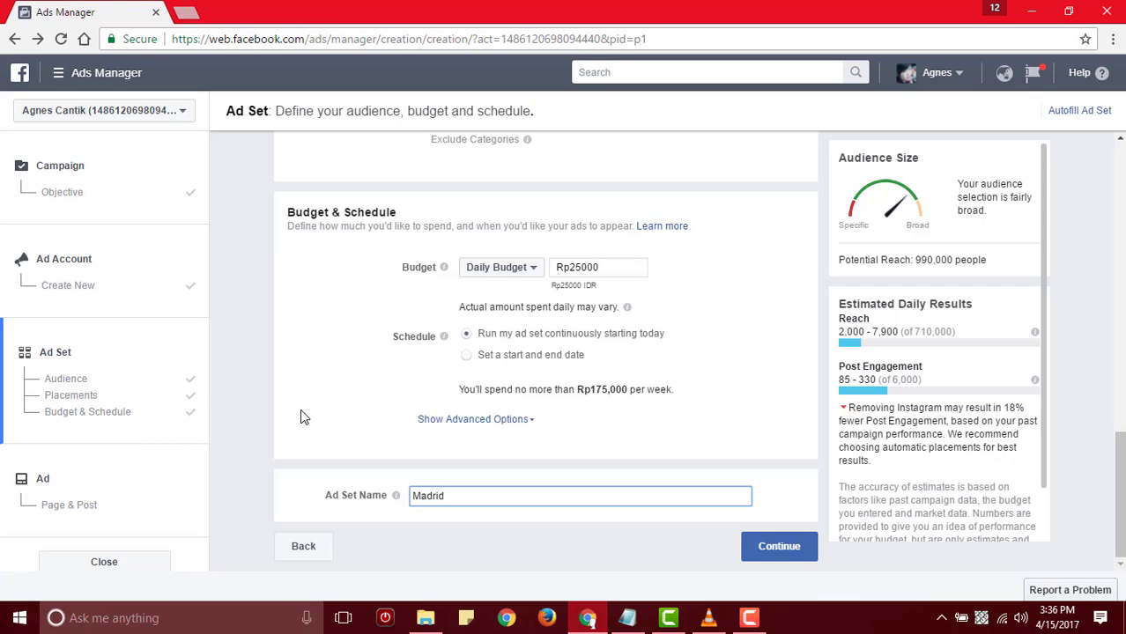
type(" 23 Indonesia")
left_click(788, 553)
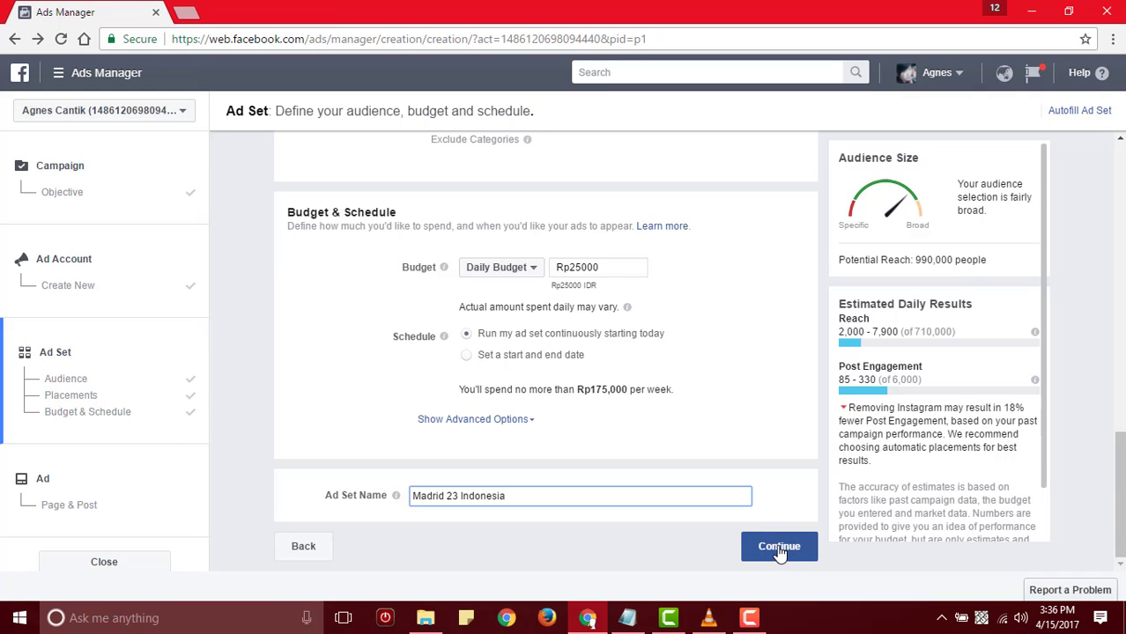
left_click(779, 547)
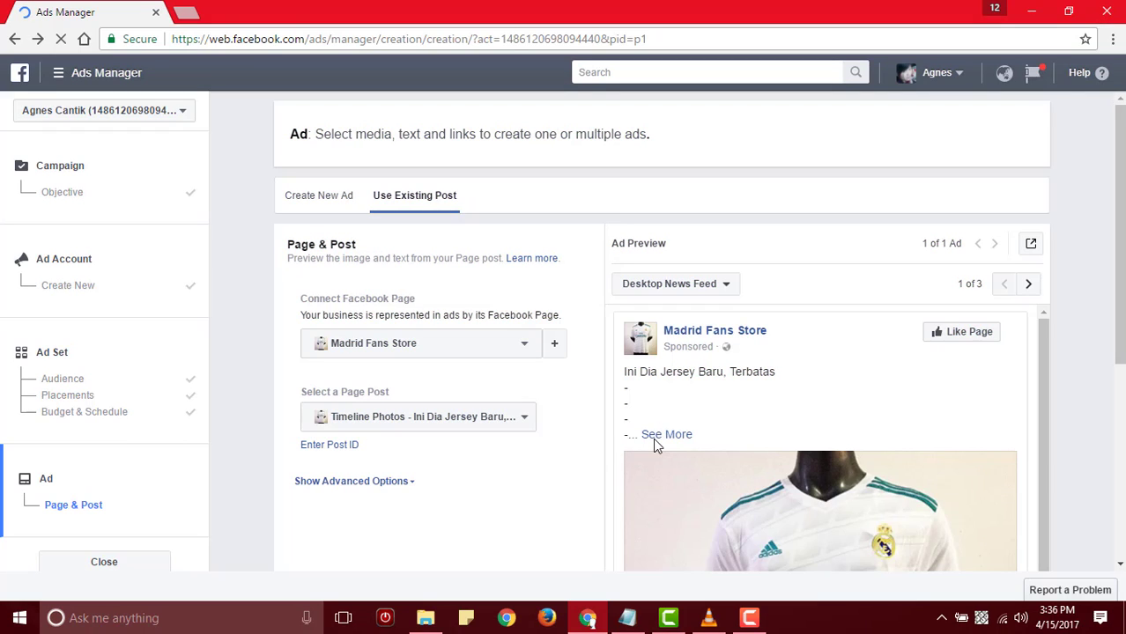
- Connect the Madrid Fans Store page and choose its existing post "Ini Dia Jersey Baru, Terbatas" for the ad
scroll(653, 438, "down", 1)
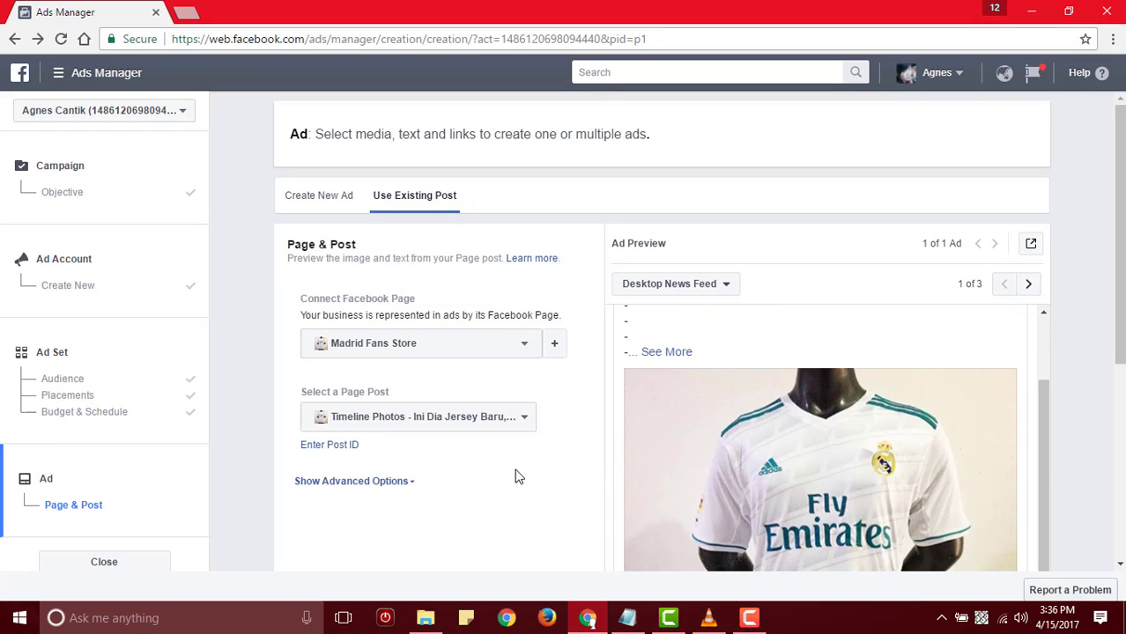
scroll(581, 445, "down", 1)
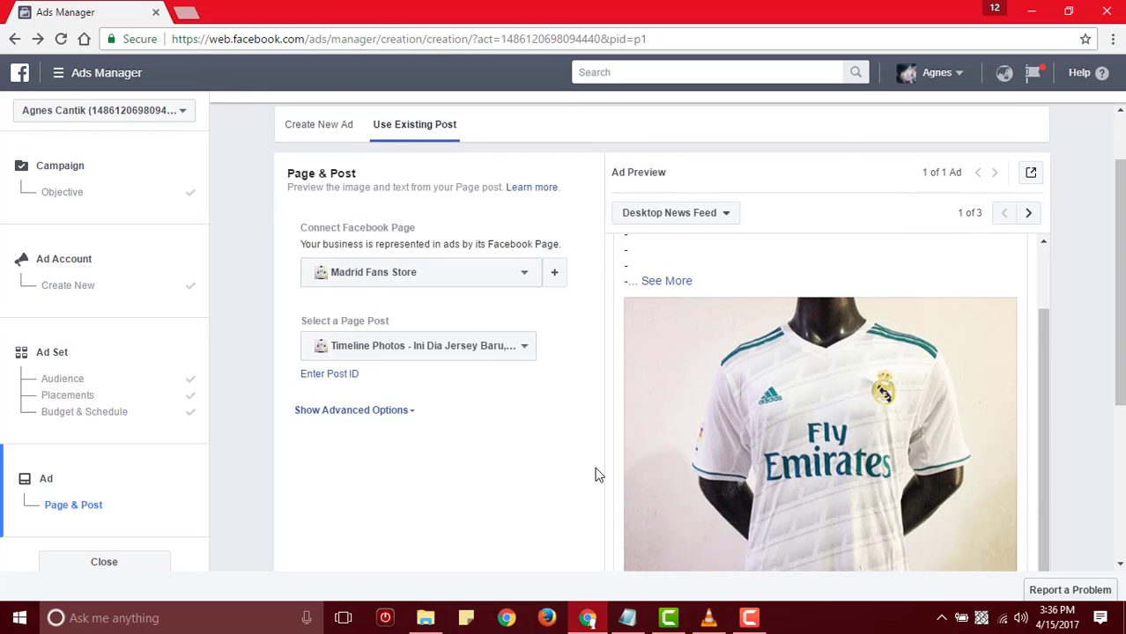
scroll(595, 476, "down", 1)
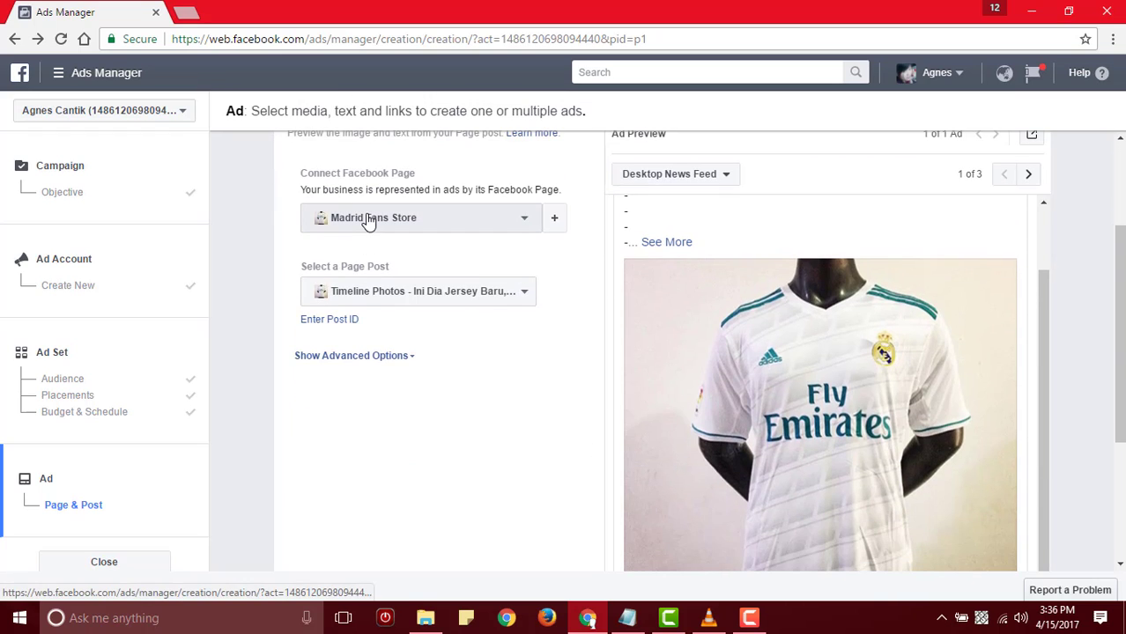
left_click(368, 222)
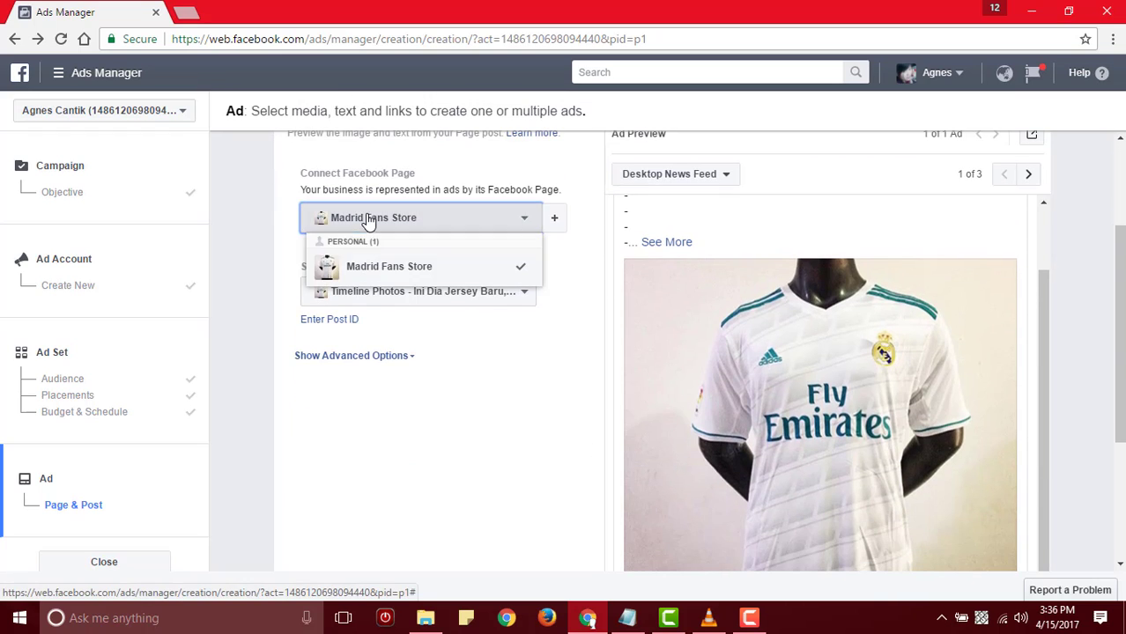
left_click(409, 271)
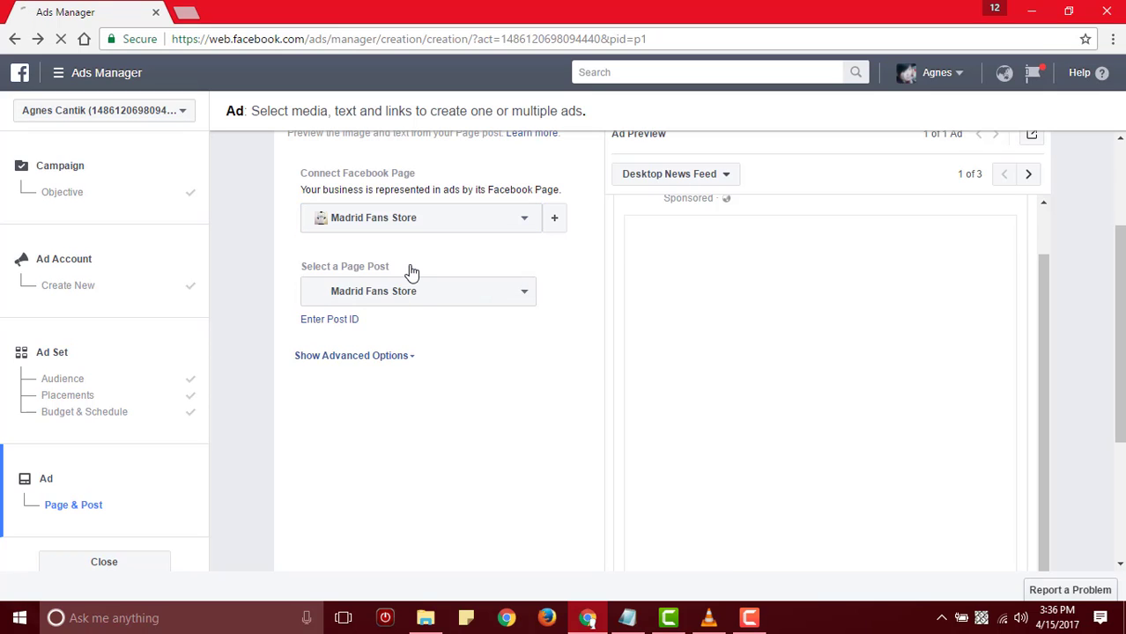
left_click(399, 293)
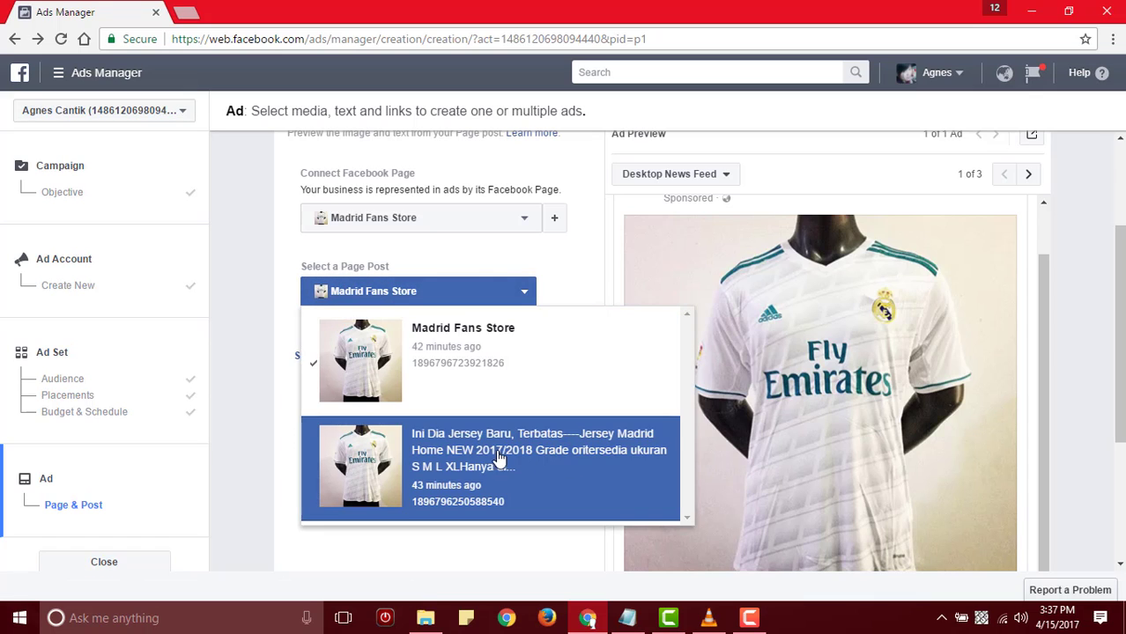
left_click_drag(345, 266, 445, 266)
left_click(514, 474)
left_click(513, 475)
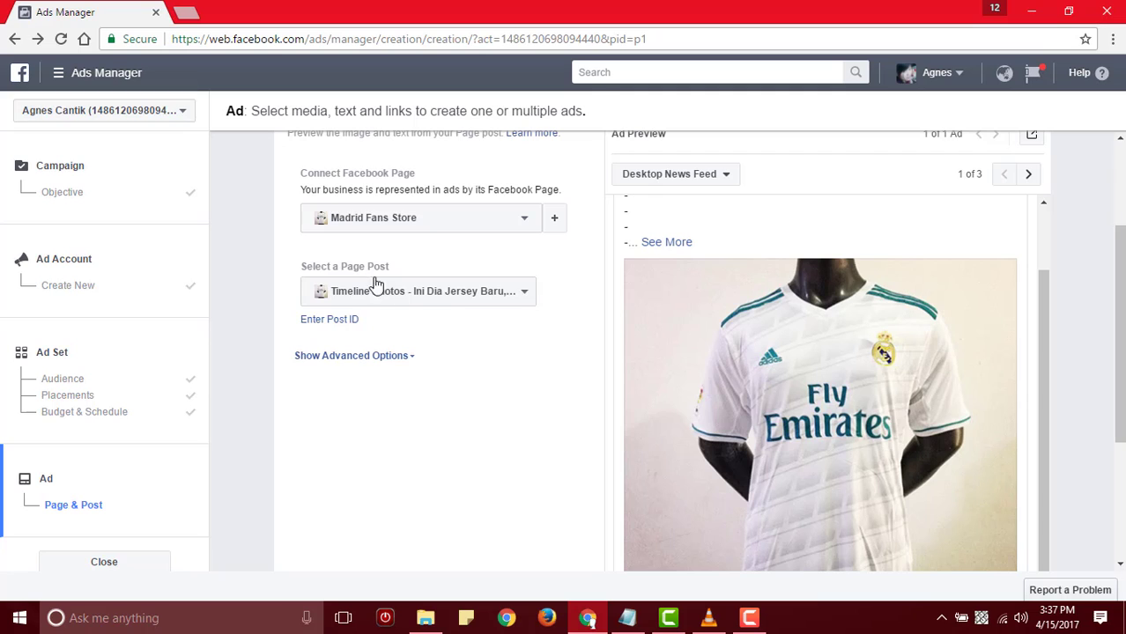
- Look over the ad's page, post and preview, and open the order review
scroll(667, 402, "up", 1)
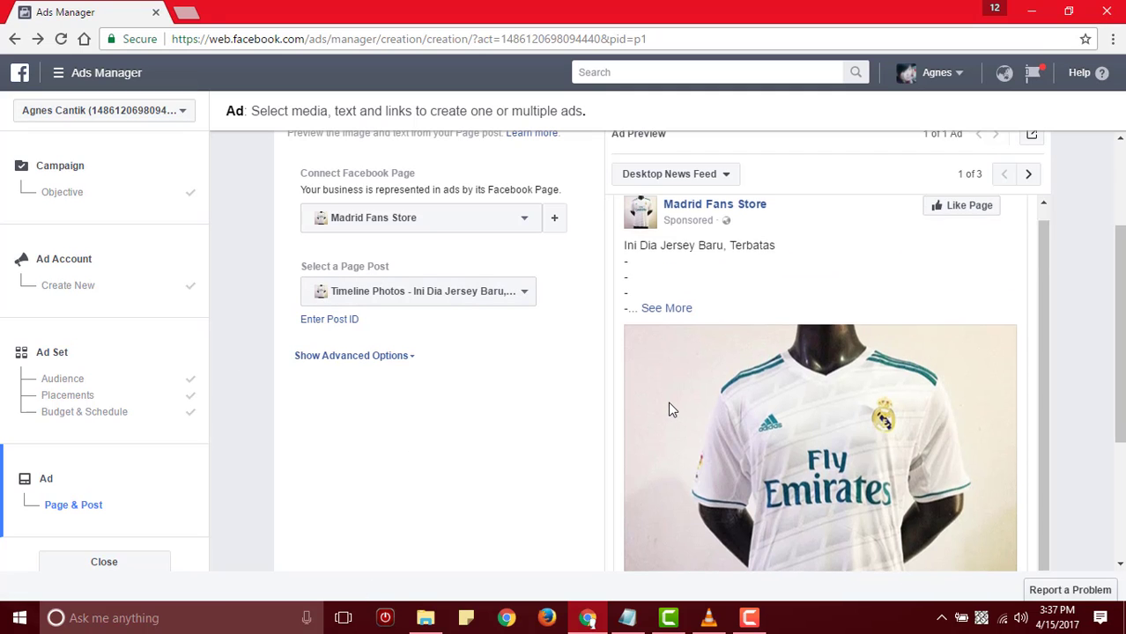
scroll(520, 450, "up", 1)
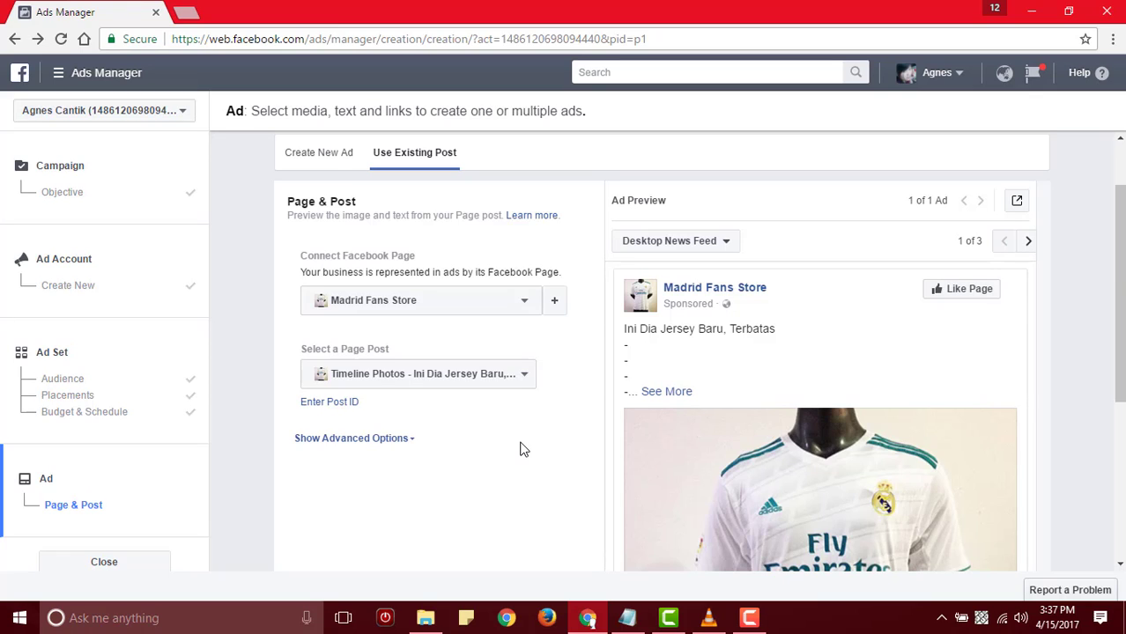
scroll(520, 449, "down", 4)
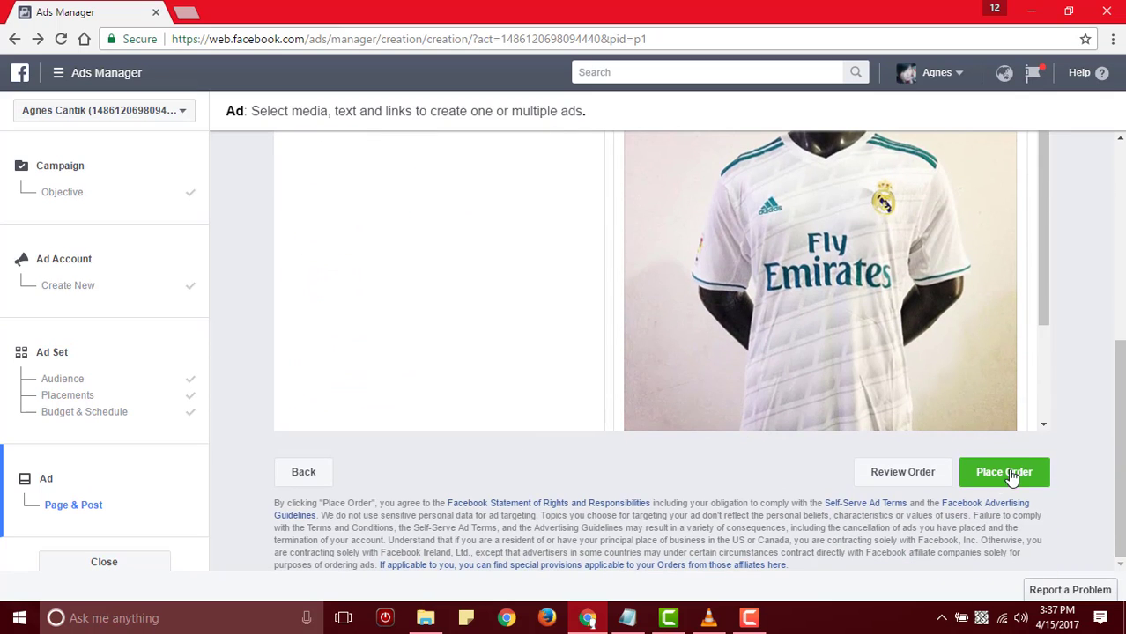
scroll(525, 379, "up", 5)
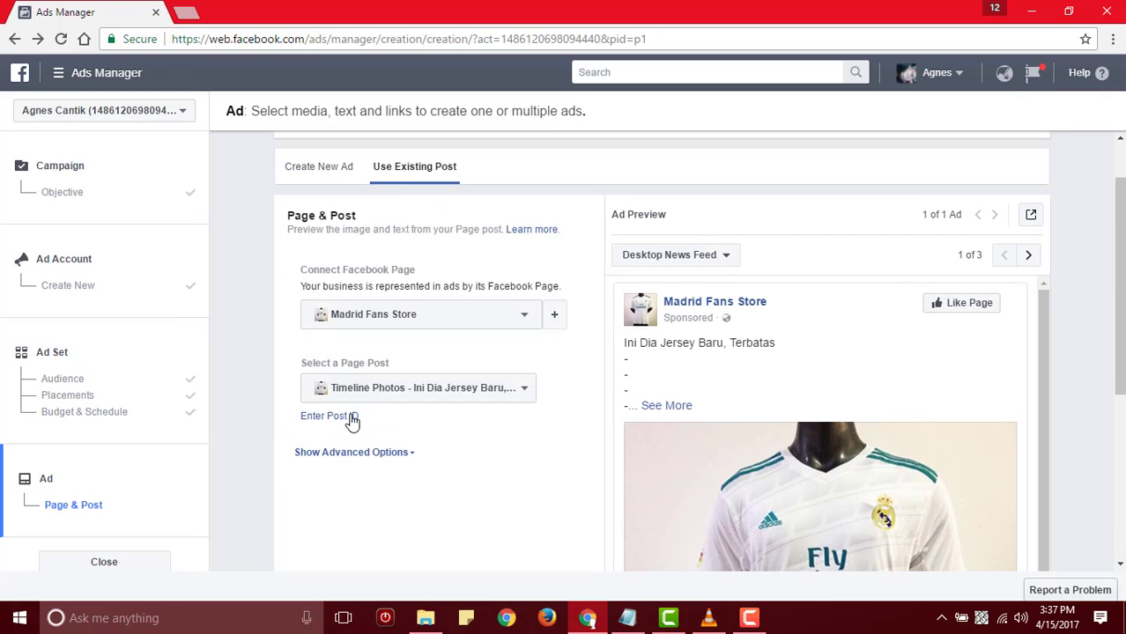
scroll(352, 422, "down", 4)
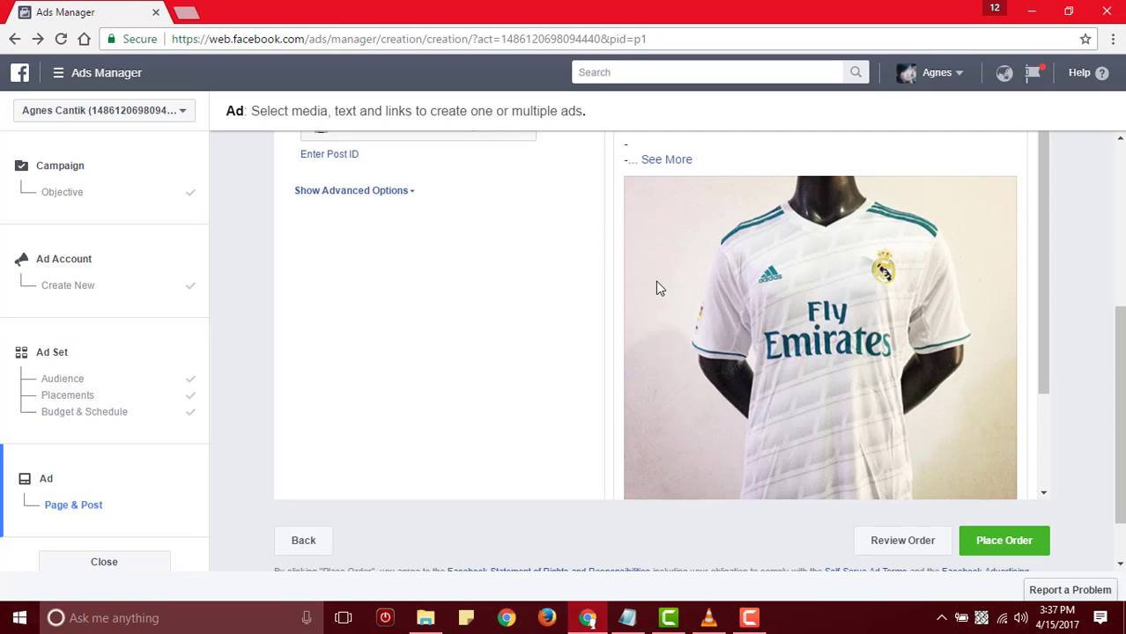
left_click(902, 552)
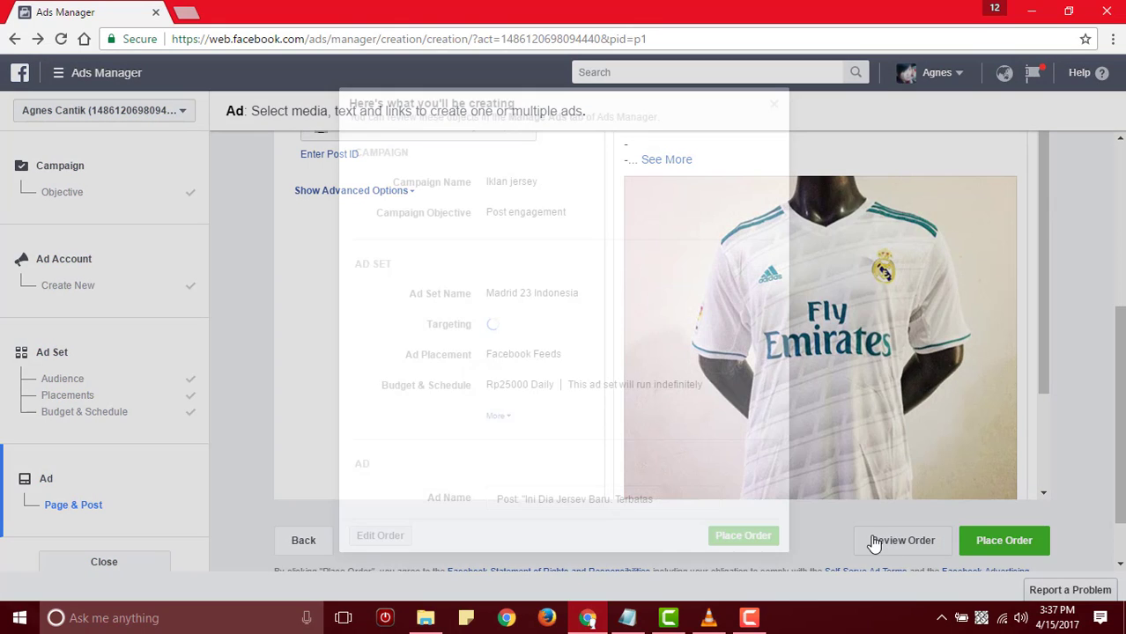
left_click(868, 540)
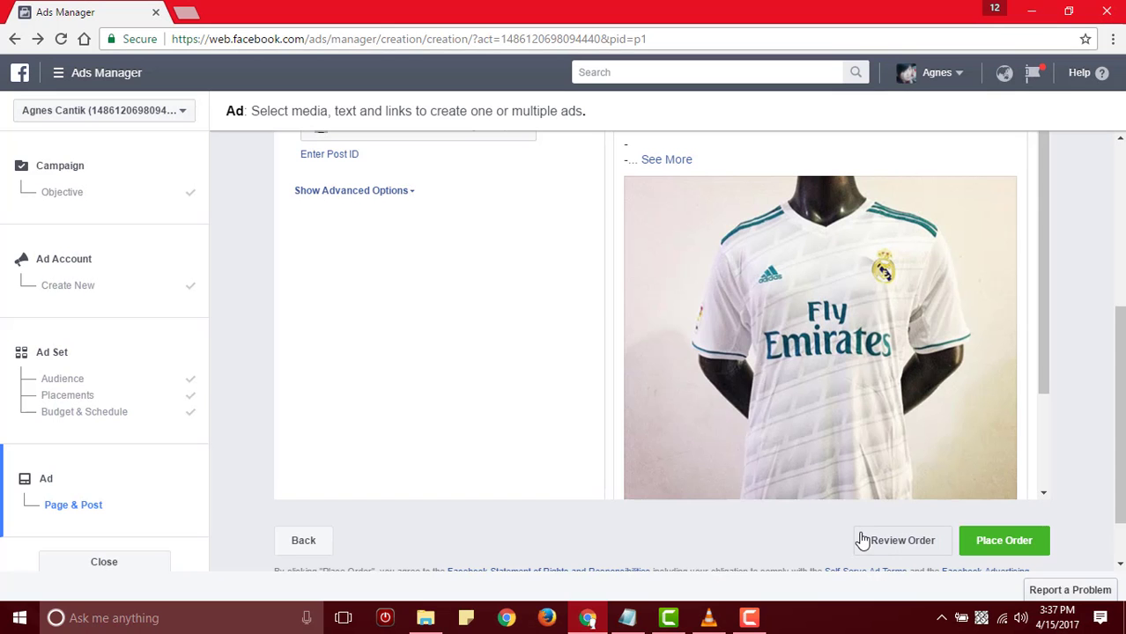
left_click(921, 541)
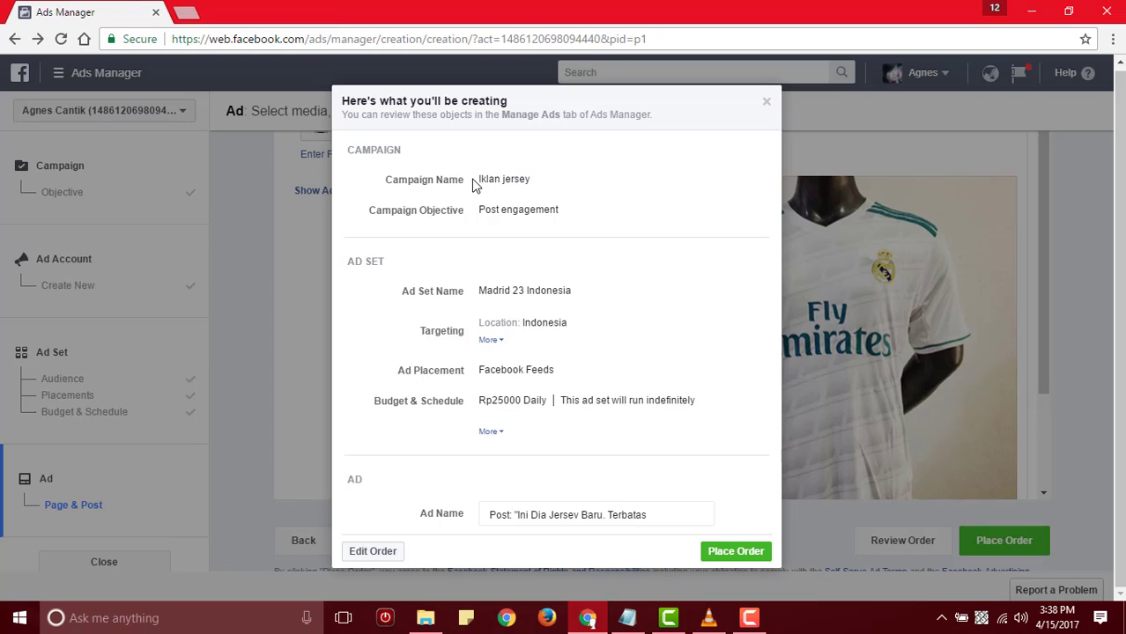
- Check the campaign name and objective in the order review and expand the ad set's targeting details
left_click_drag(475, 181, 545, 179)
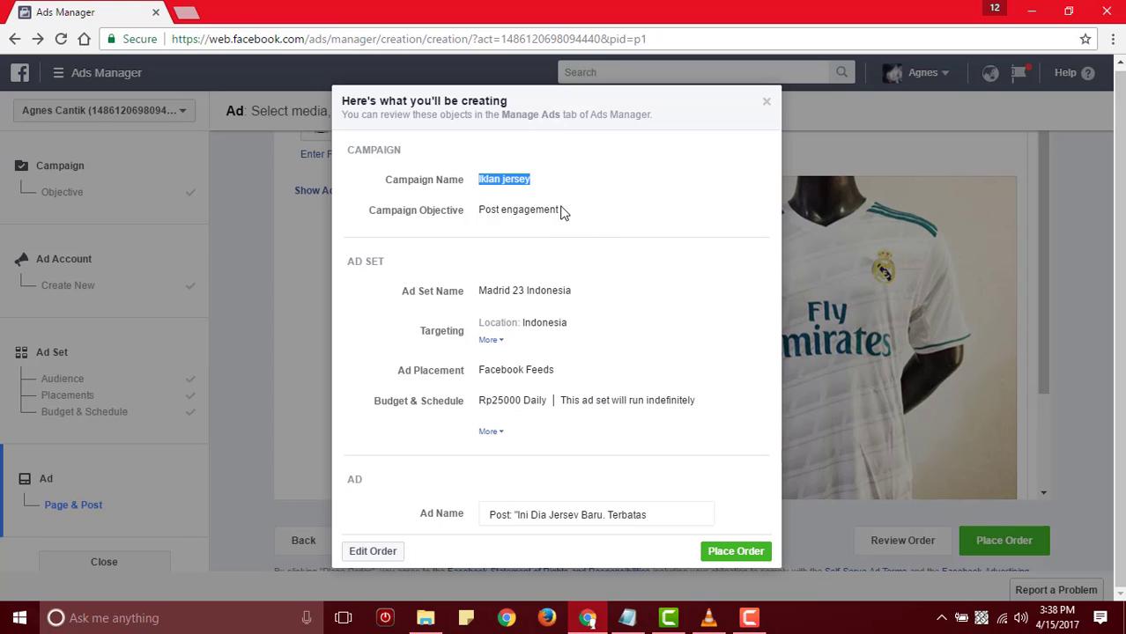
left_click_drag(578, 213, 480, 195)
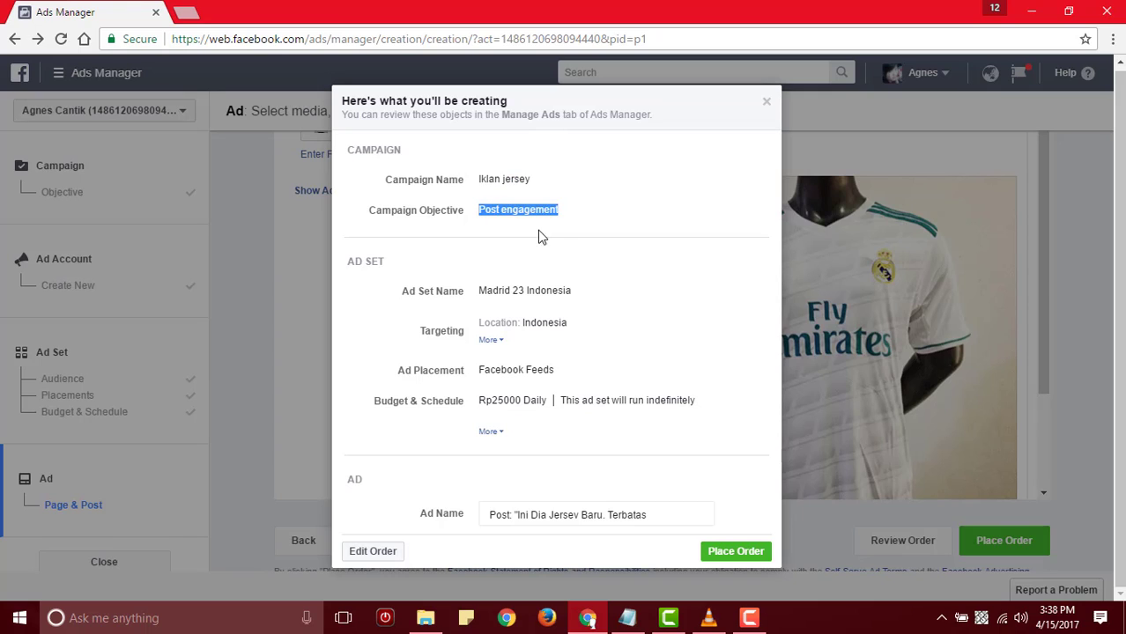
left_click(485, 346)
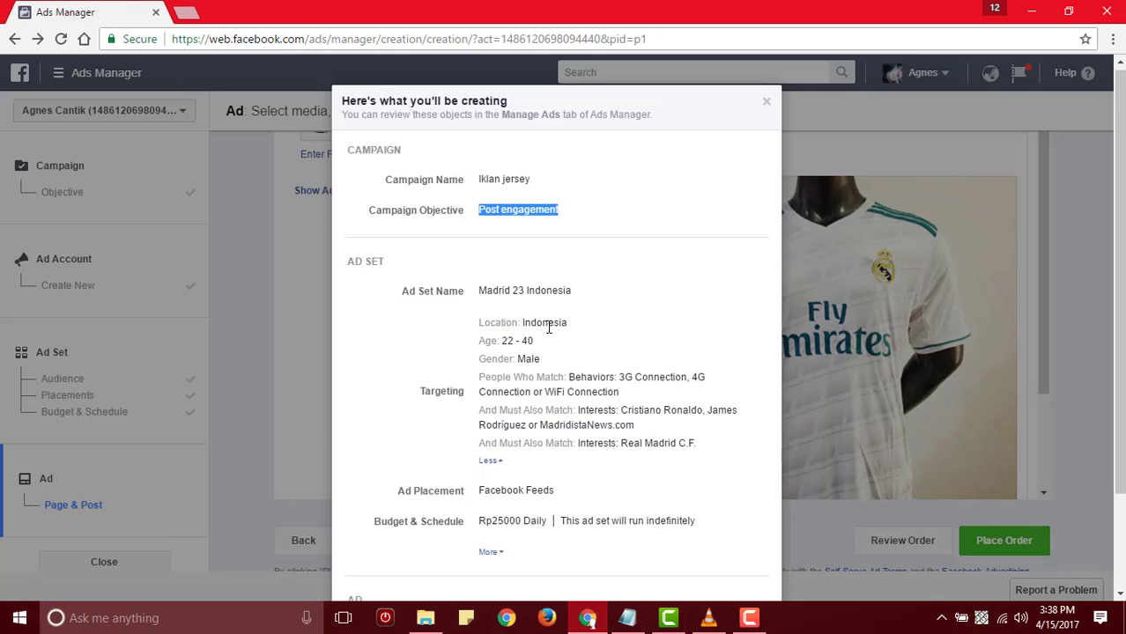
- Check the ad set's targeting, placement, budget and ad name in the order review, and close the review
left_click_drag(490, 324, 564, 356)
scroll(581, 352, "down", 2)
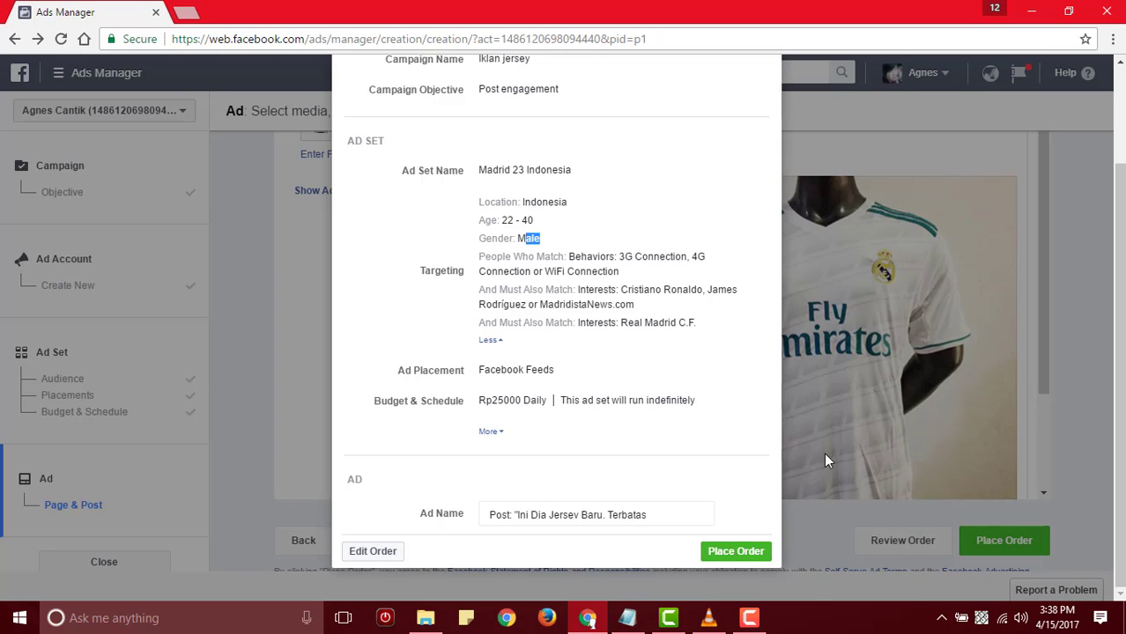
scroll(820, 397, "up", 3)
left_click(765, 105)
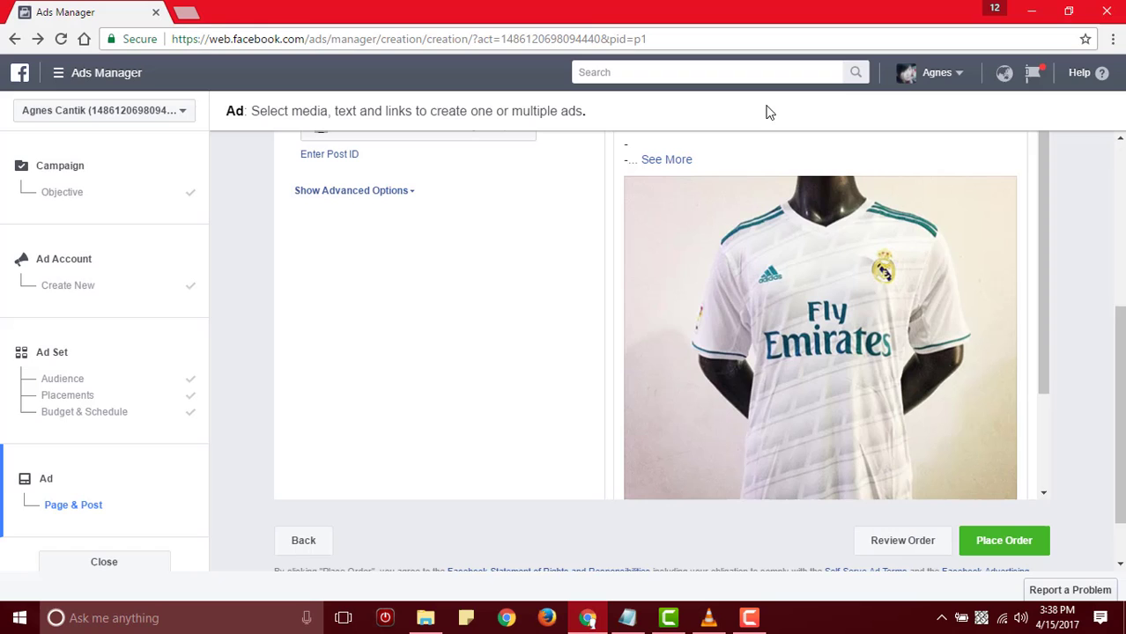
- Place the ad order and continue from the confirmation to the Iklan jersey campaign's ad sets
left_click(1004, 541)
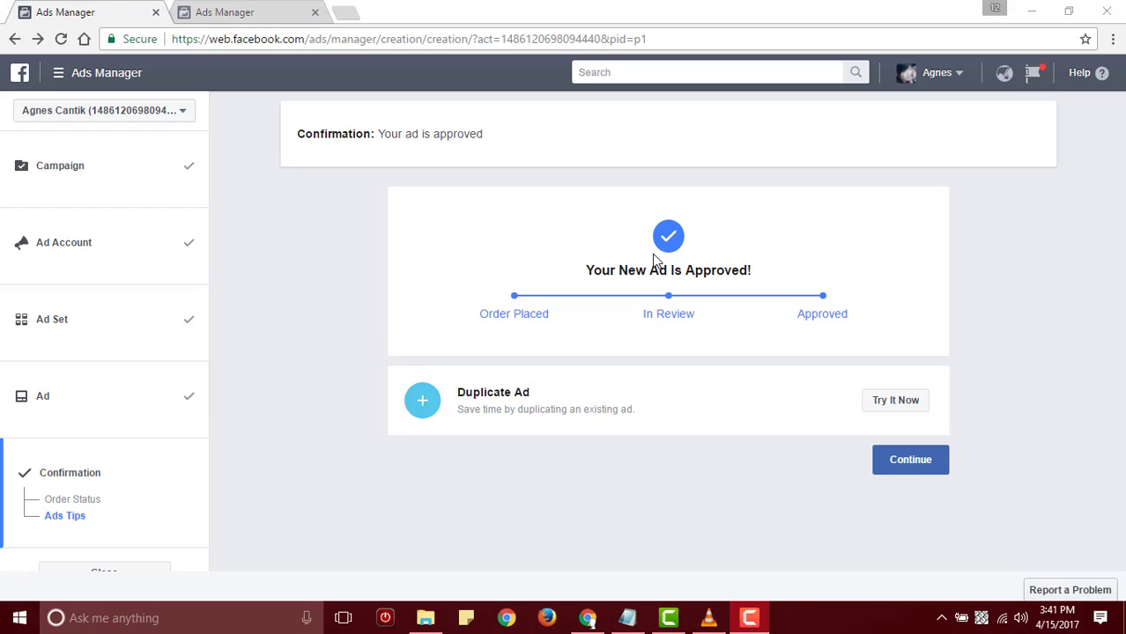
left_click(920, 477)
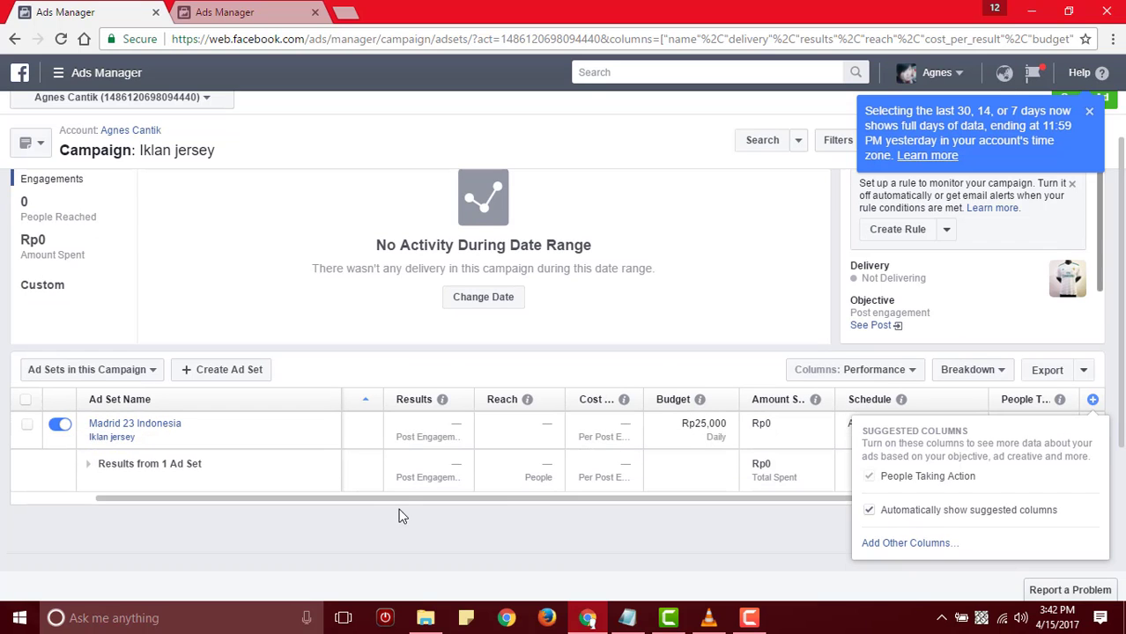
- Turn off the Madrid 23 Indonesia ad set and check its delivery status
left_click_drag(402, 502, 386, 445)
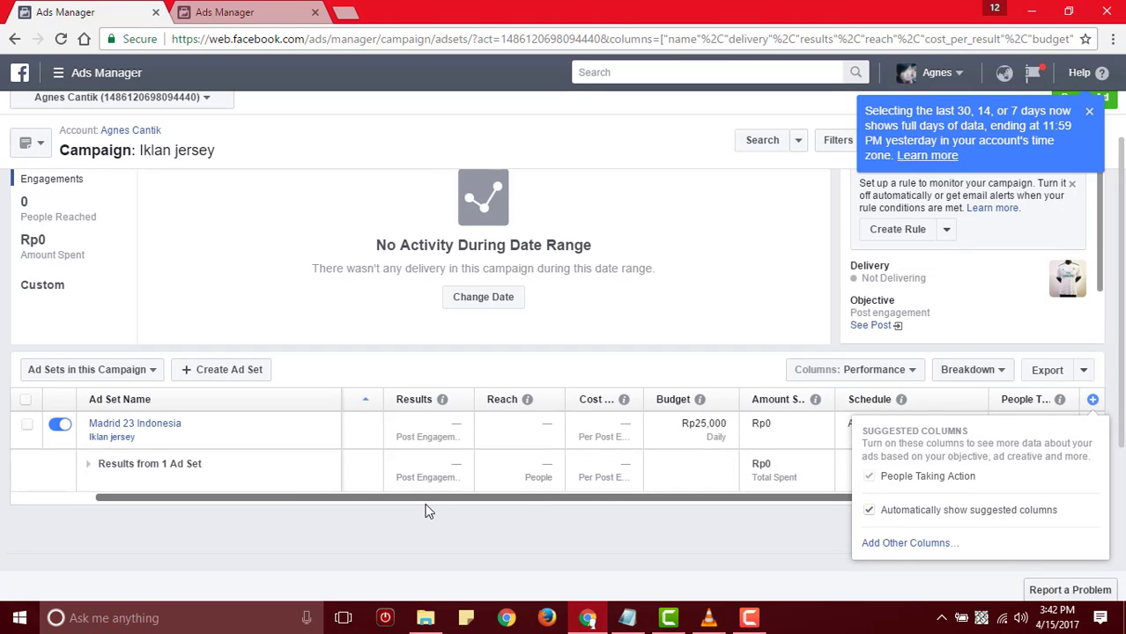
left_click_drag(397, 499, 364, 499)
left_click_drag(359, 501, 262, 501)
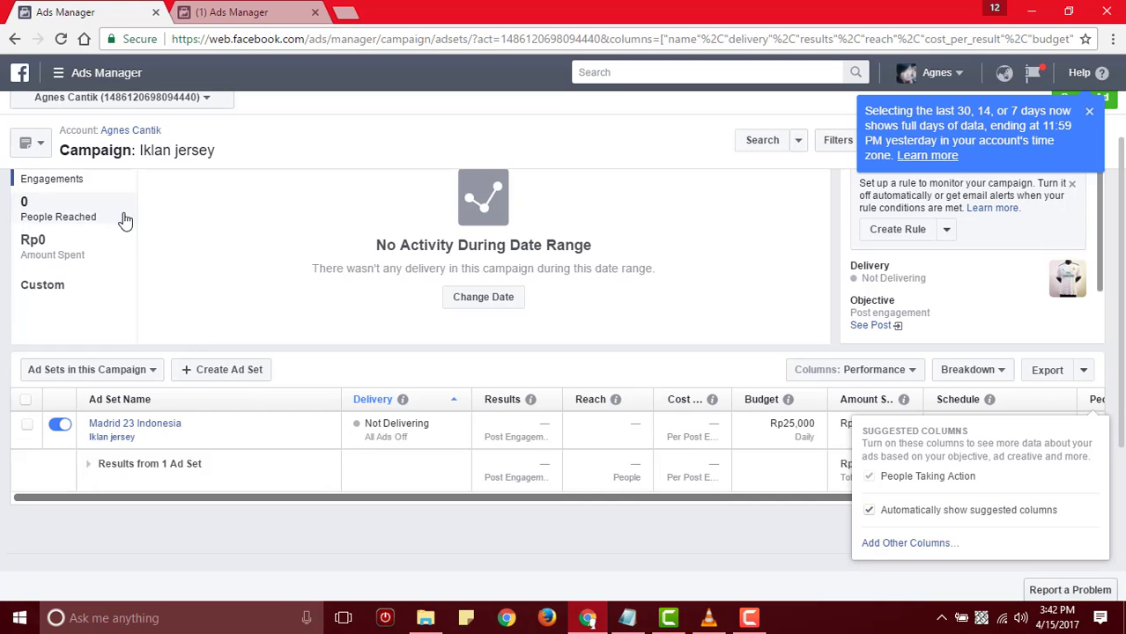
left_click(59, 427)
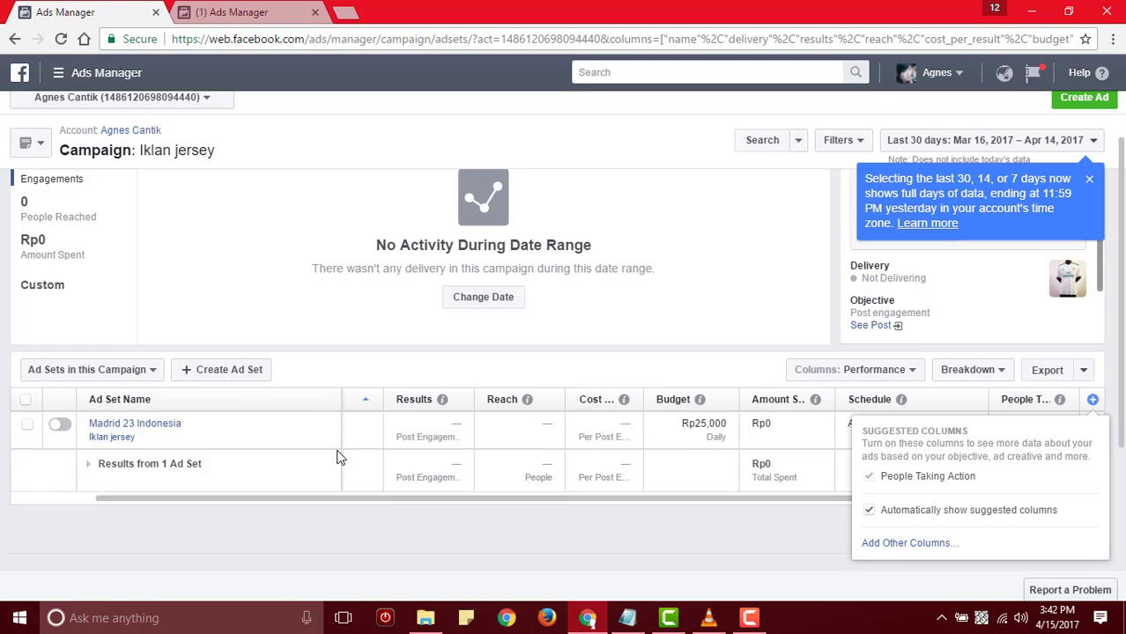
left_click_drag(376, 499, 240, 500)
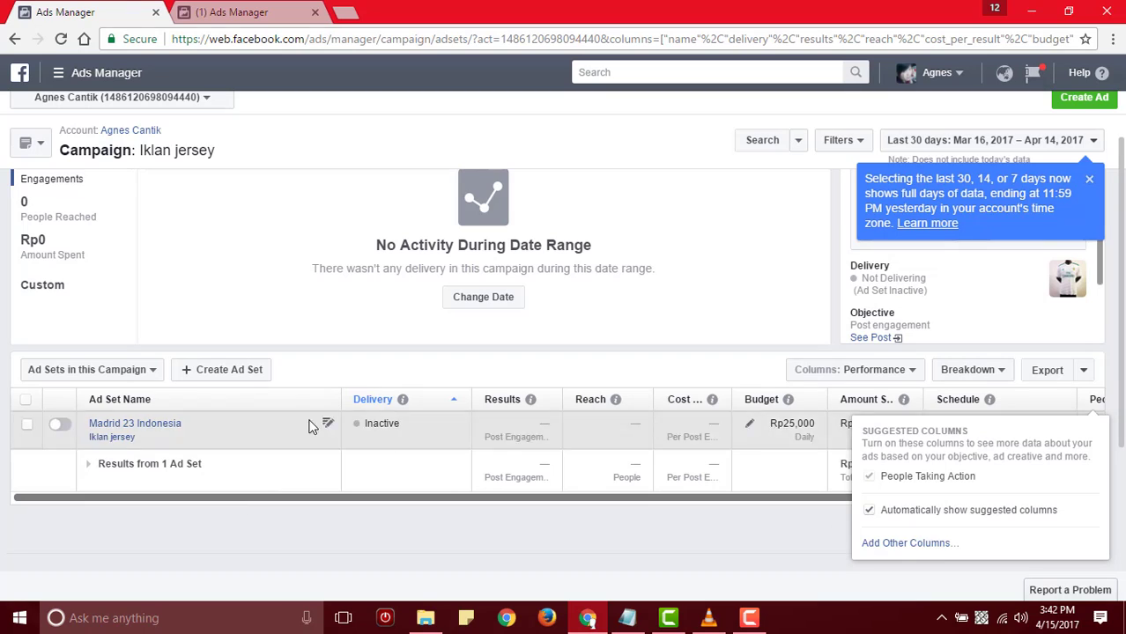